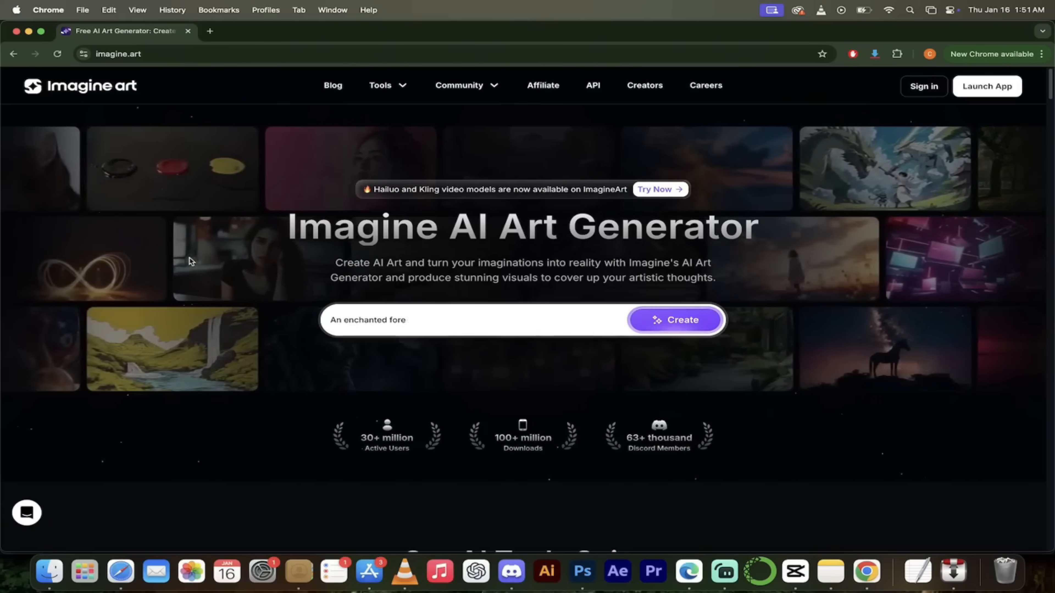
Sign in to ImagineArt with the Google account and approve sharing the account details with imagine.art
left_click(401, 86)
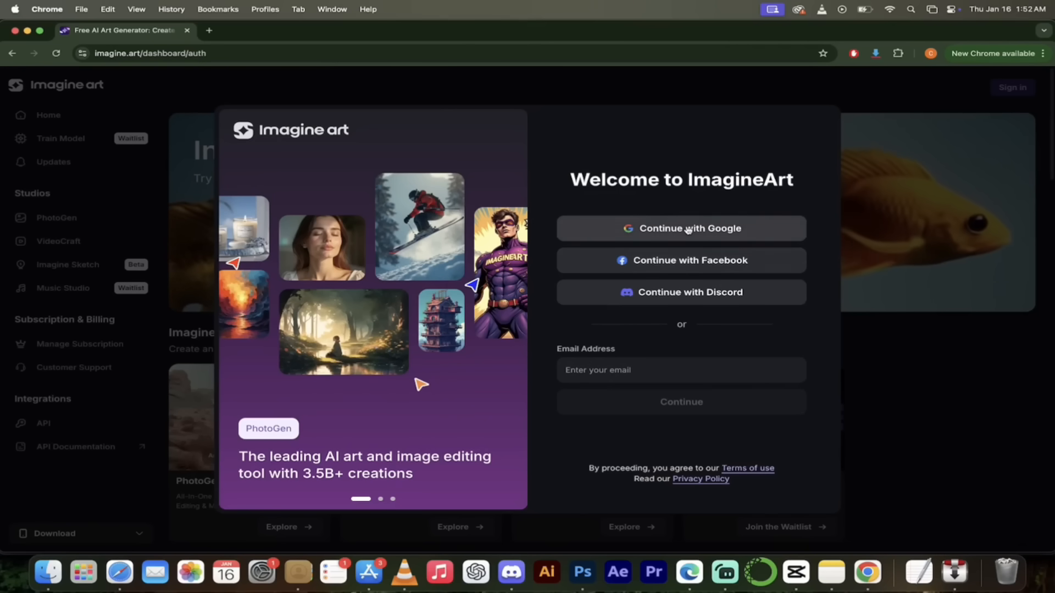
left_click(688, 229)
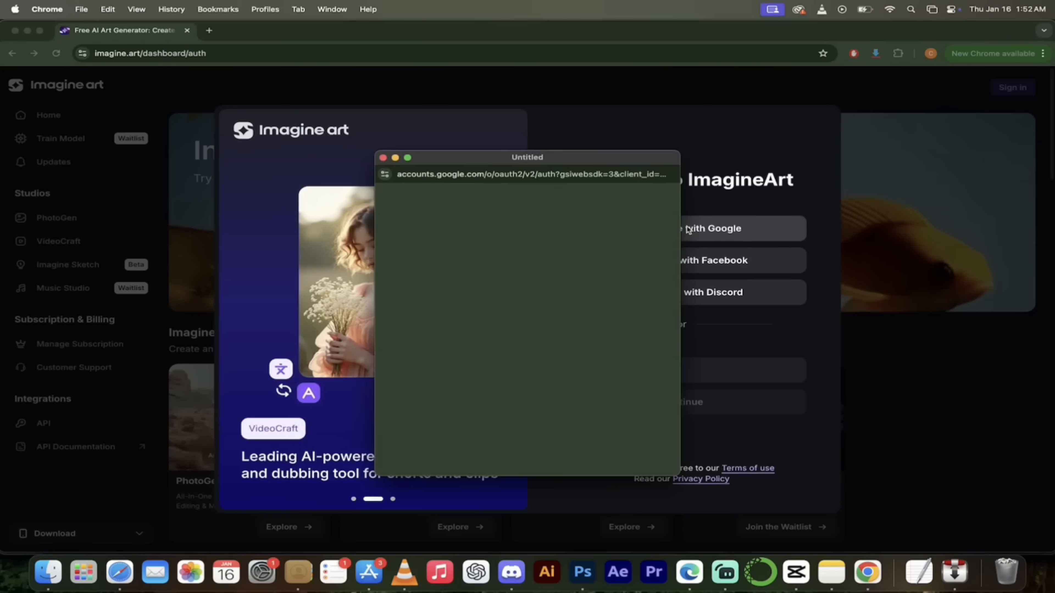
left_click(466, 320)
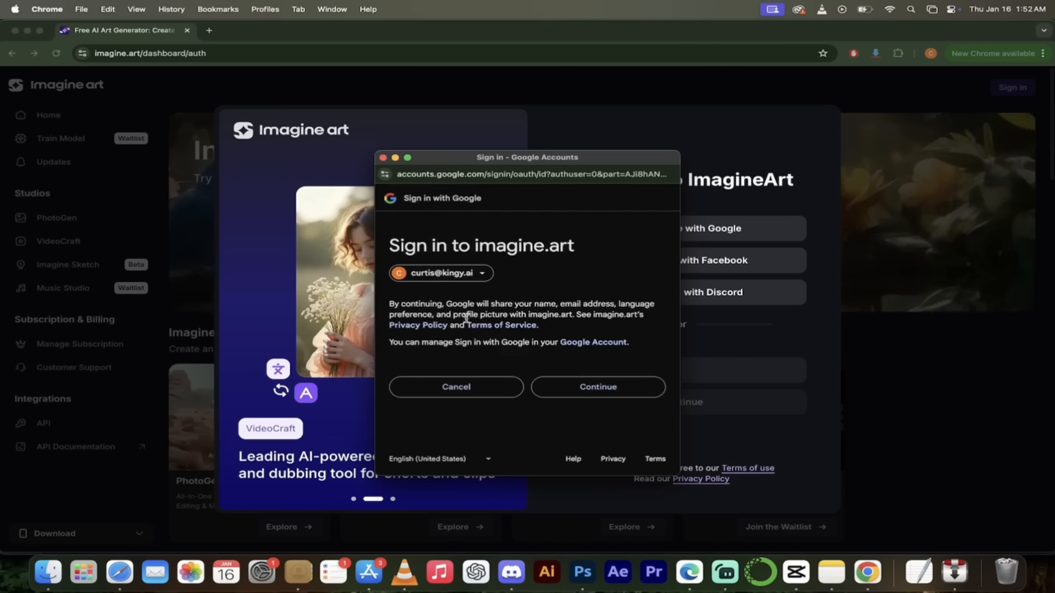
left_click(571, 393)
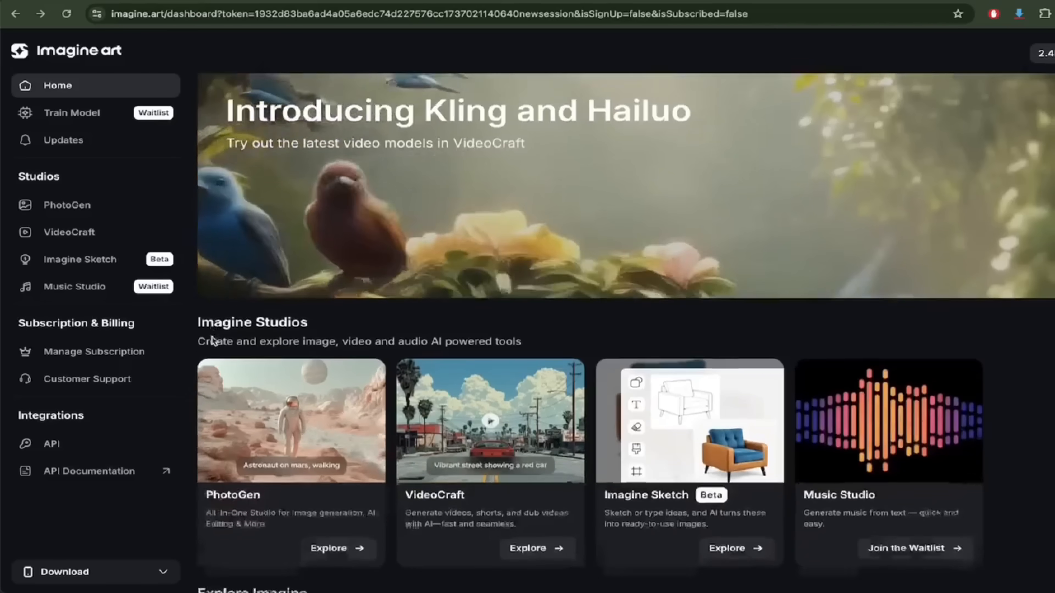
Look through the Imagine Studios cards and the Explore Imagine gallery of sample images and videos on the home dashboard
scroll(214, 337, "down", 3)
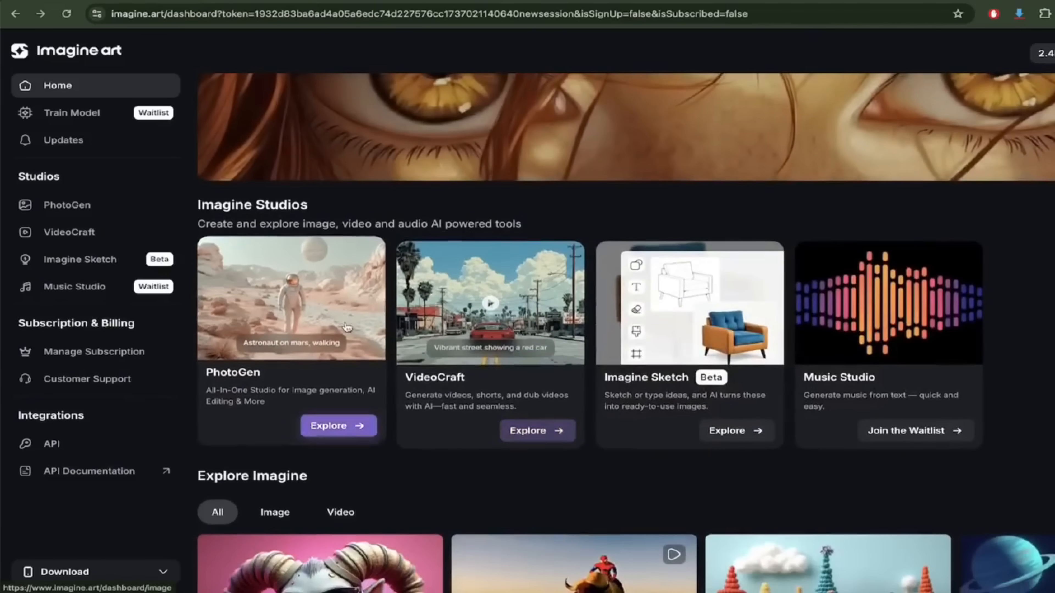
scroll(347, 327, "down", 1)
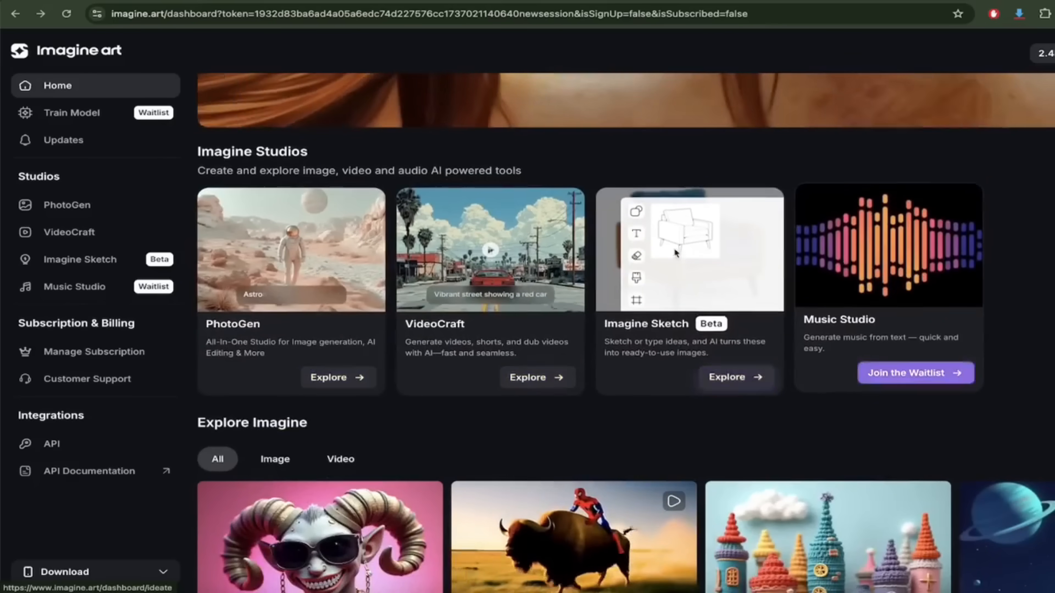
scroll(337, 374, "down", 5)
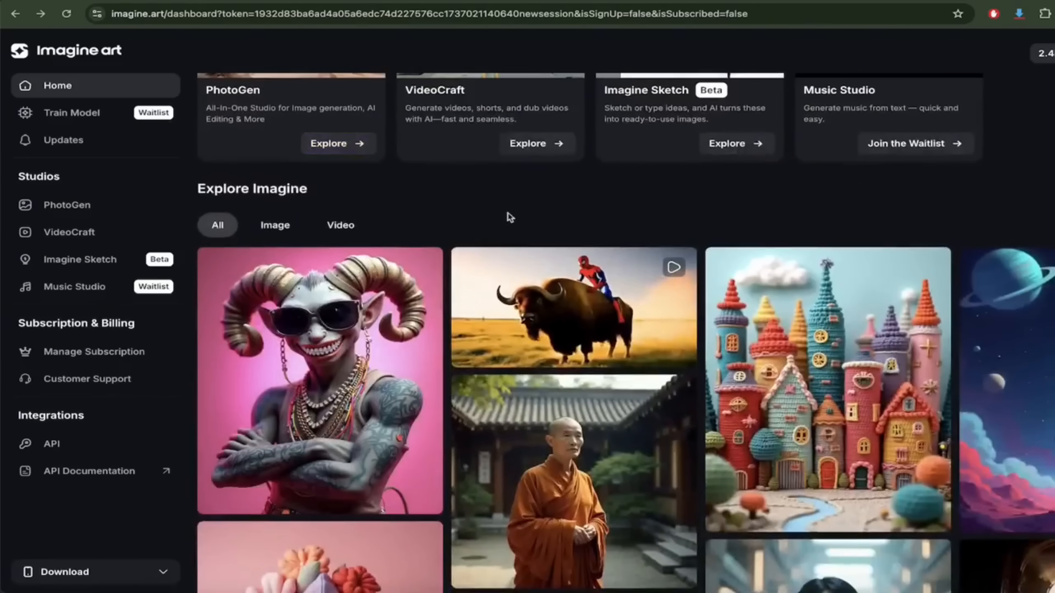
scroll(510, 217, "down", 1)
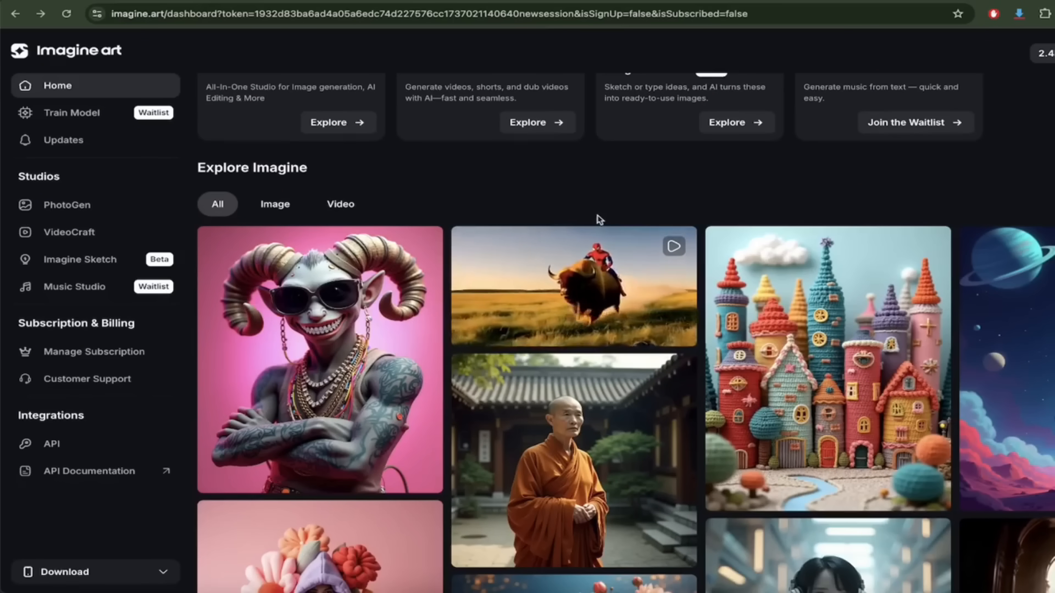
scroll(580, 288, "down", 3)
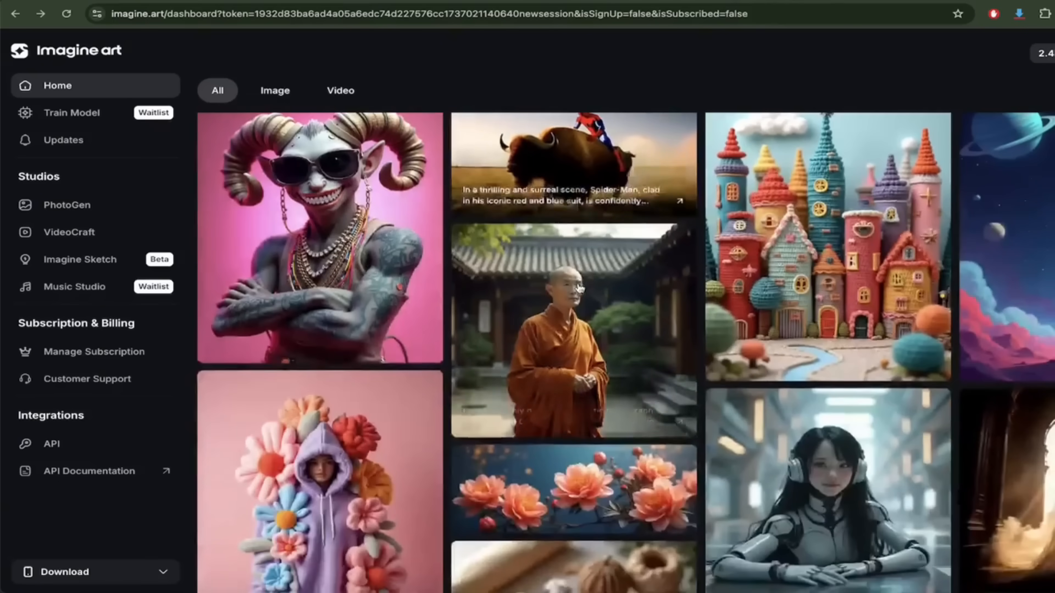
scroll(396, 282, "down", 4)
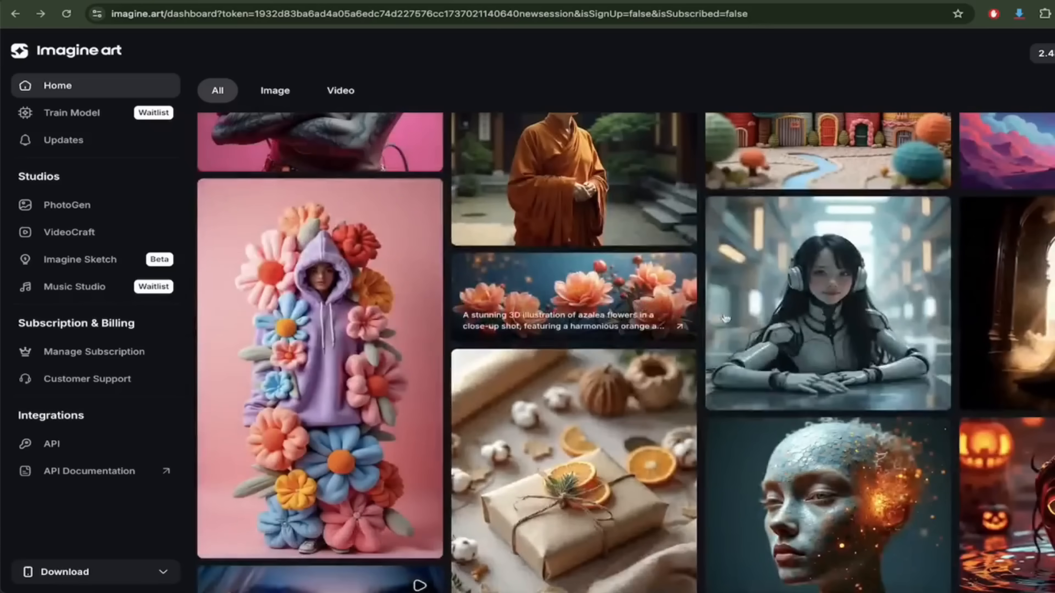
scroll(854, 324, "down", 3)
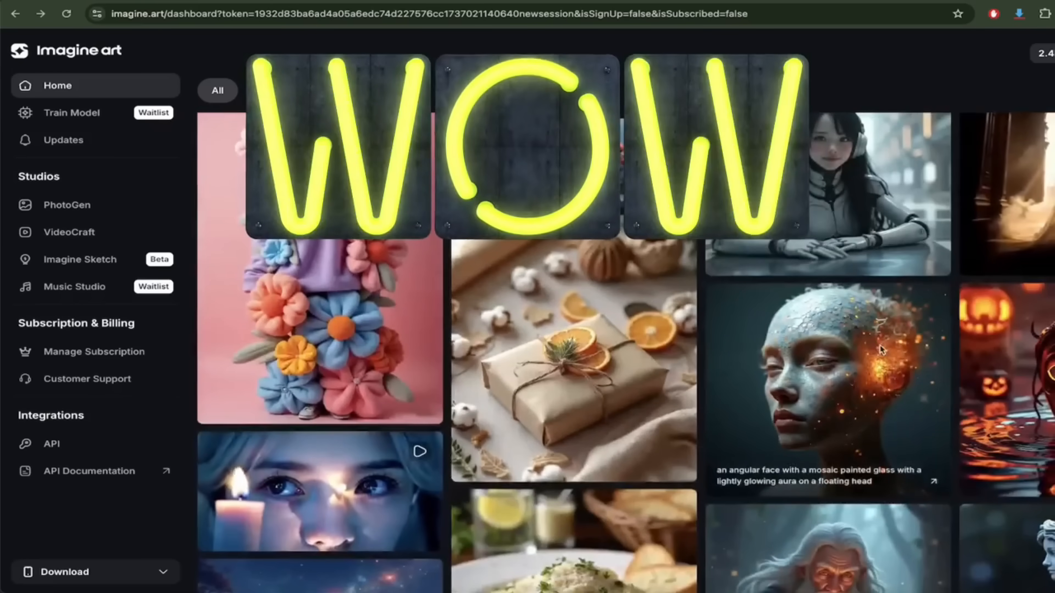
scroll(855, 324, "down", 5)
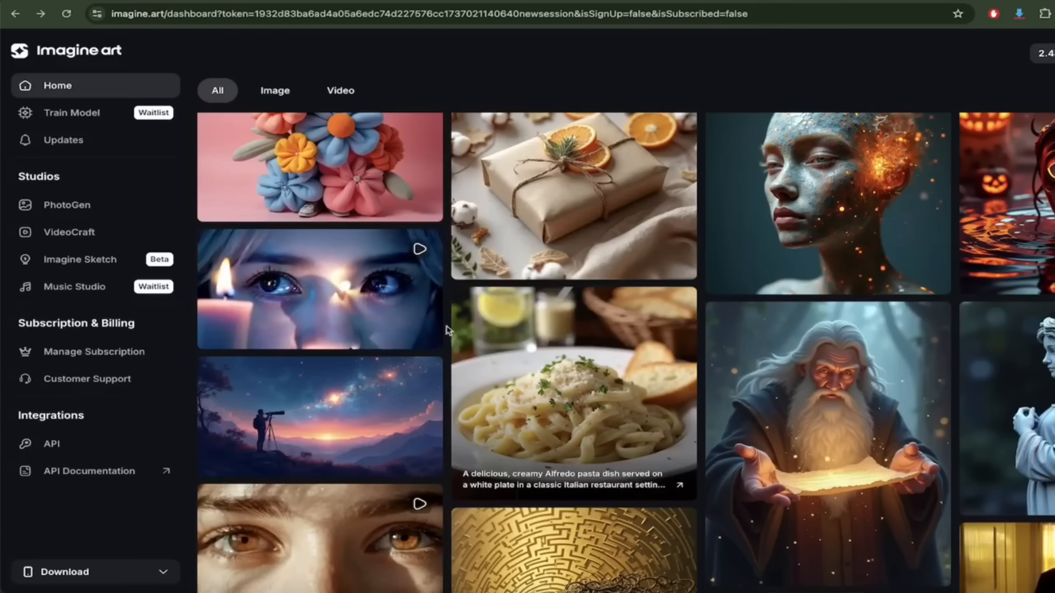
View the details of the candlelit blue eyes video from the gallery, including its prompt and model settings, and close them
left_click(352, 281)
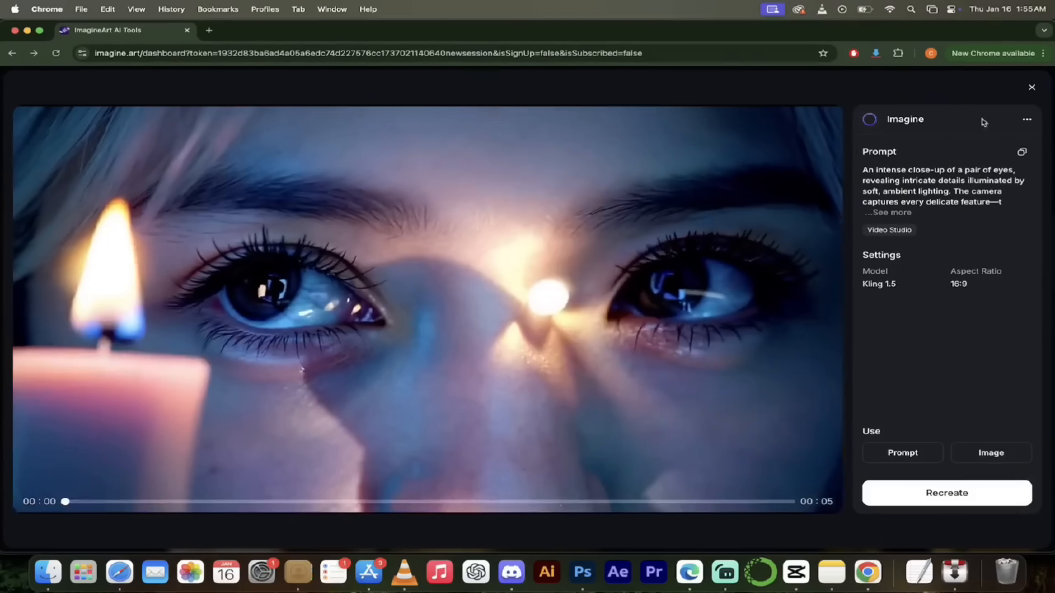
left_click(1031, 88)
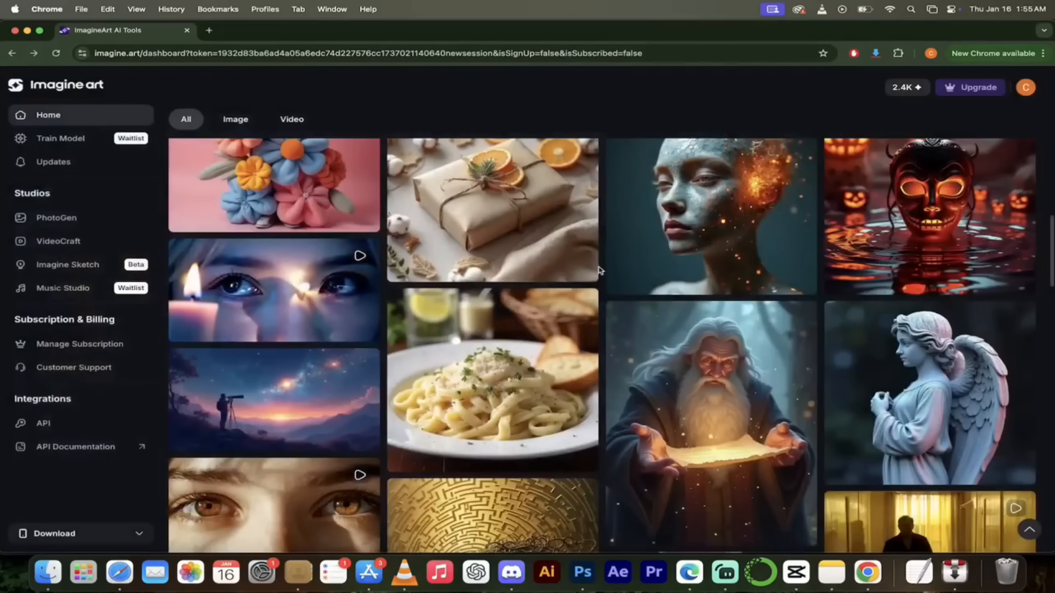
scroll(411, 270, "up", 5)
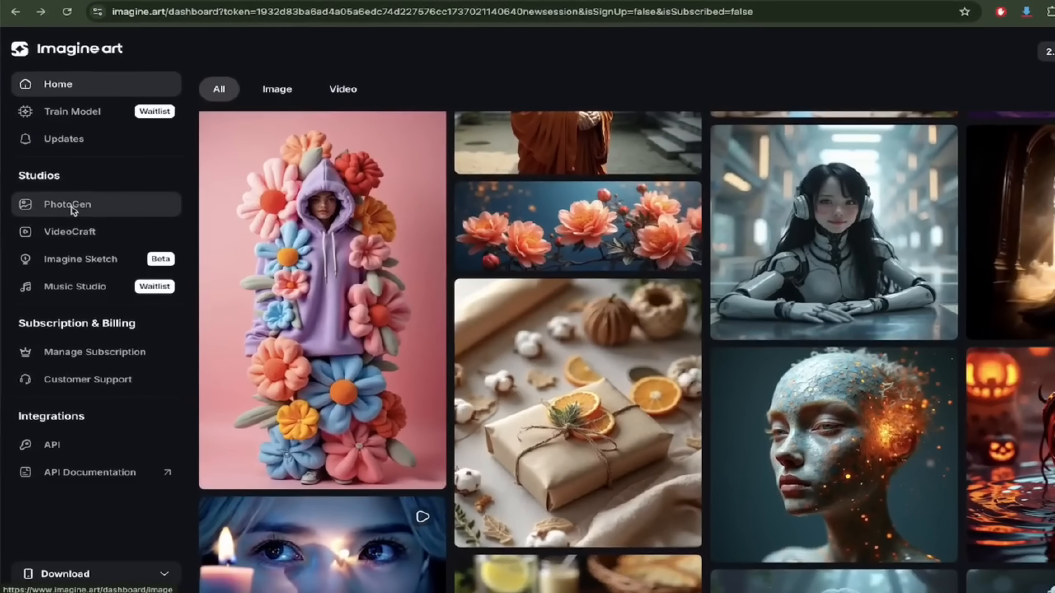
Go to the PhotoGen studio and open its Text To Image generation tool
left_click(71, 206)
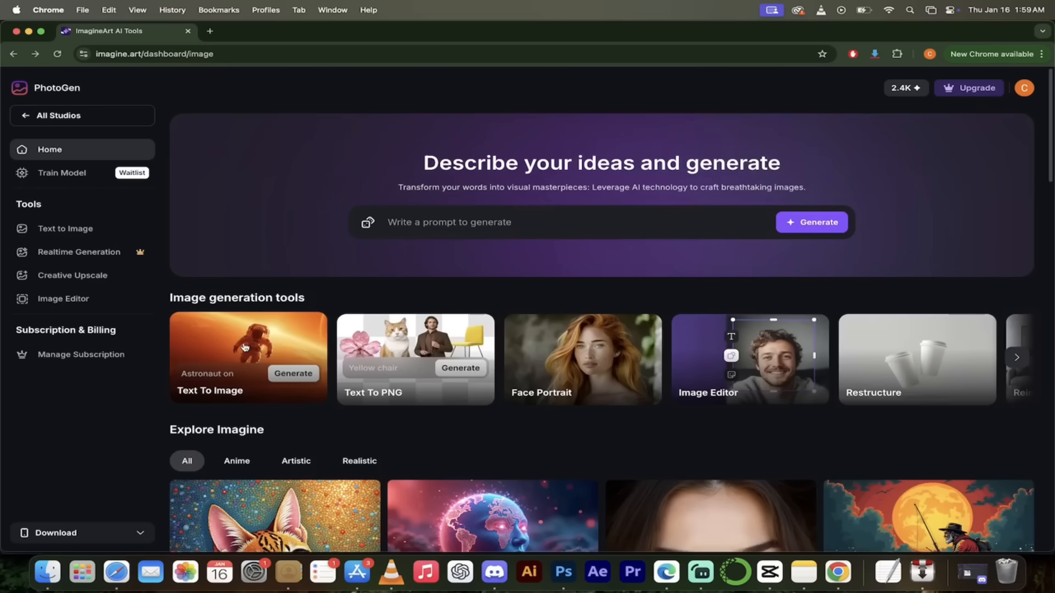
scroll(245, 347, "down", 3)
scroll(316, 345, "up", 3)
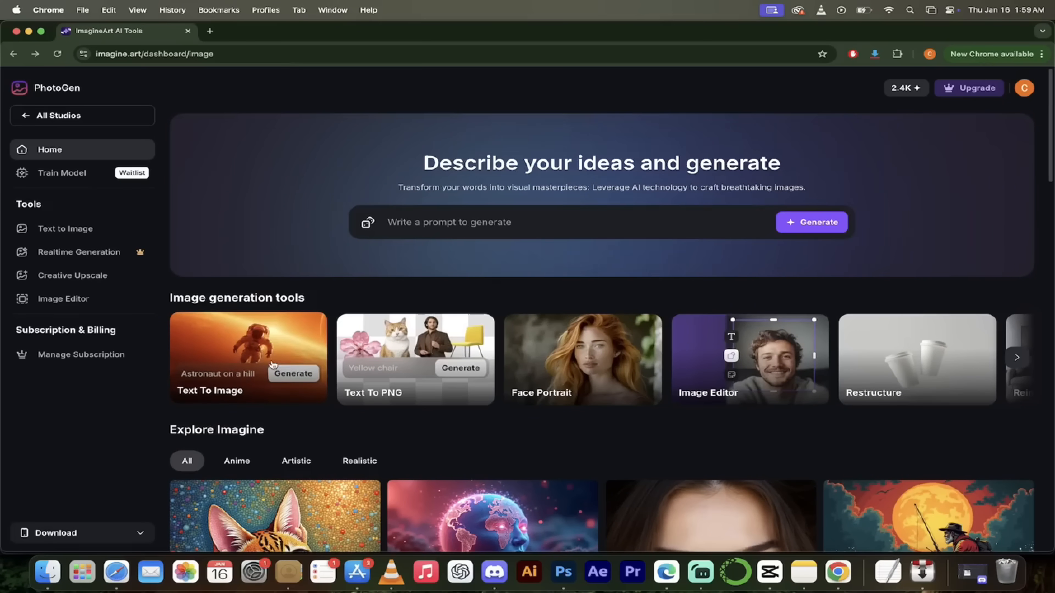
left_click(257, 344)
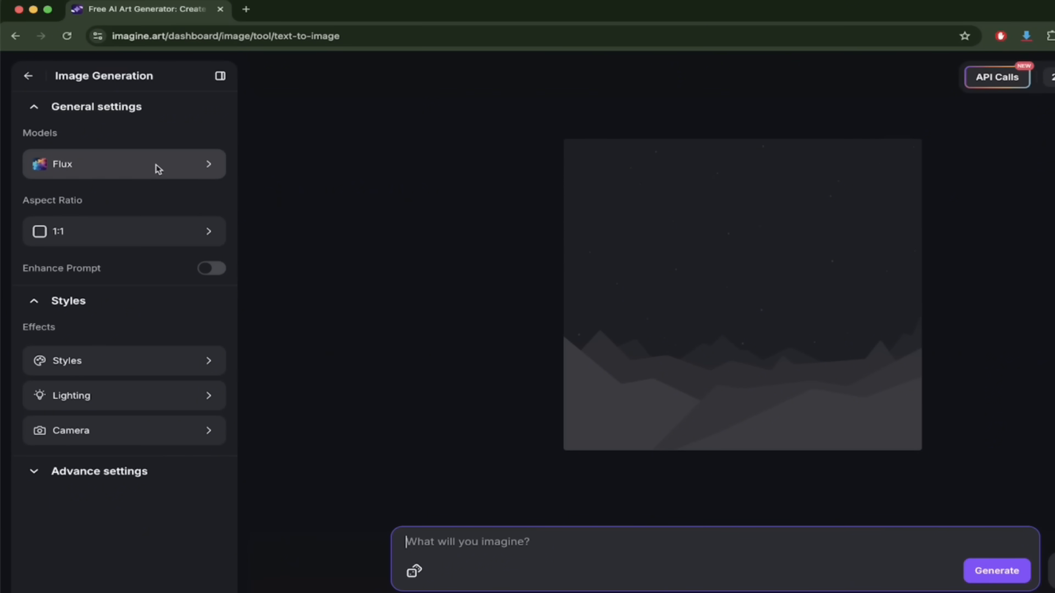
Review the available image generation models and choose Flux
left_click(156, 165)
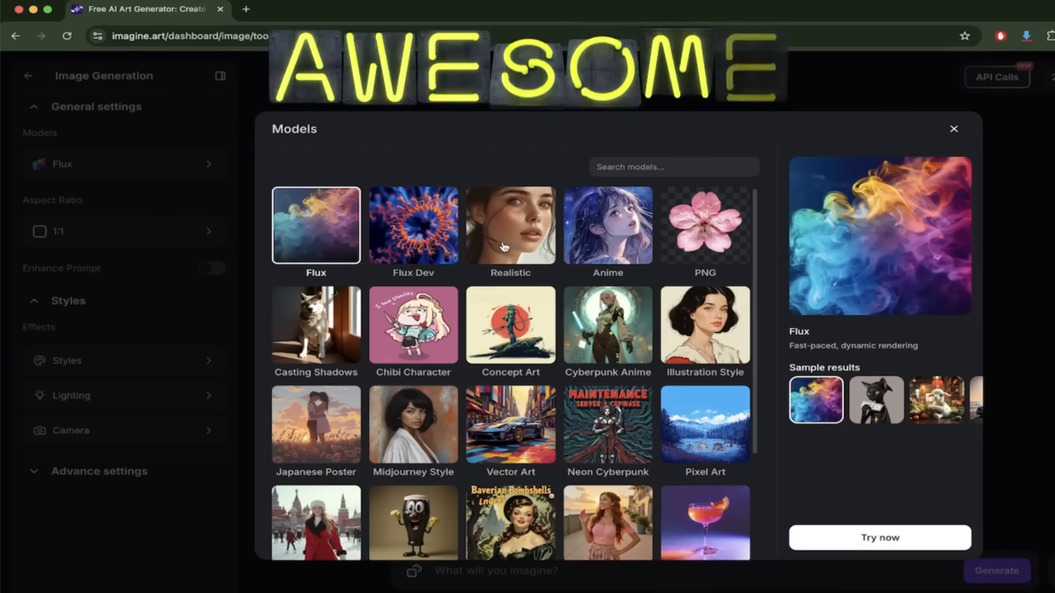
scroll(515, 258, "down", 4)
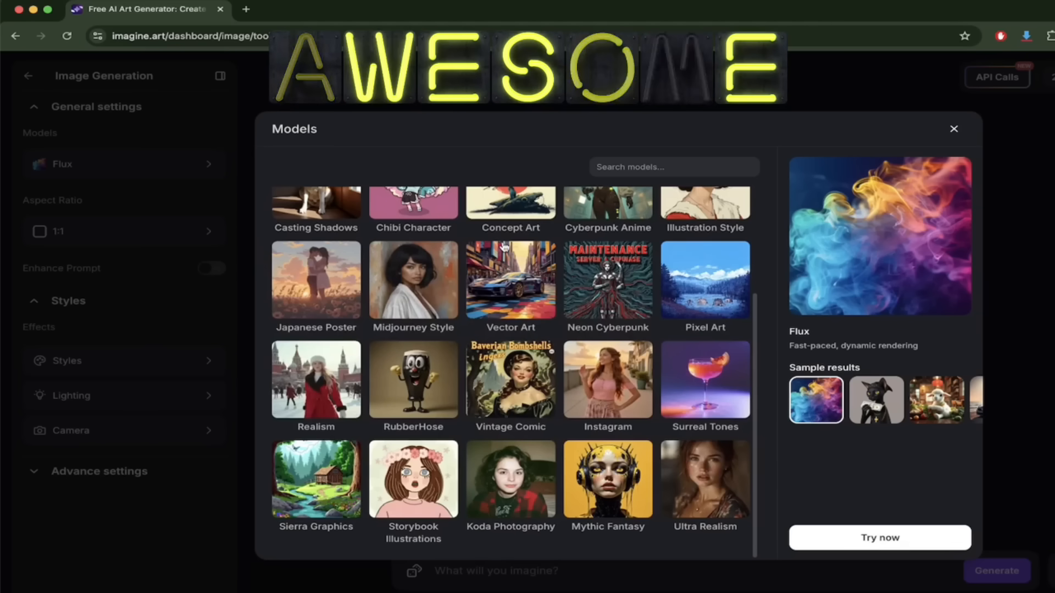
scroll(505, 247, "up", 4)
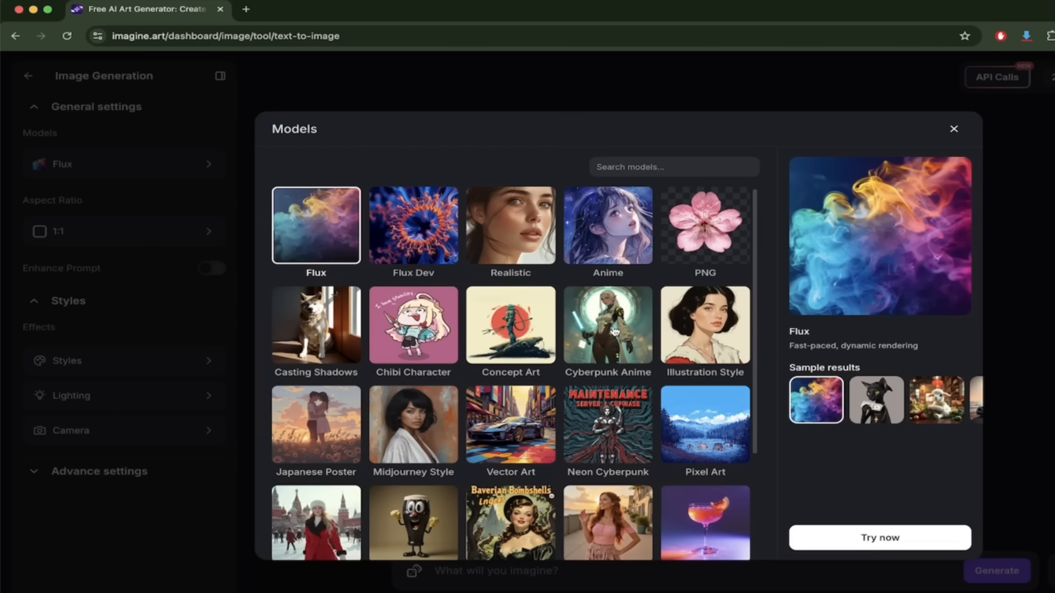
scroll(609, 423, "down", 3)
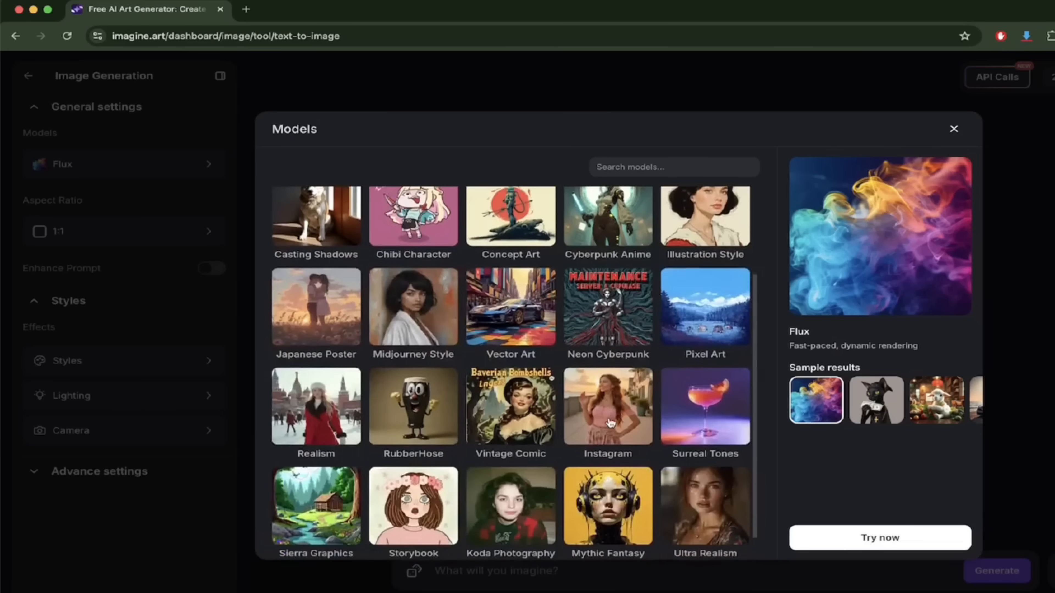
scroll(610, 423, "down", 1)
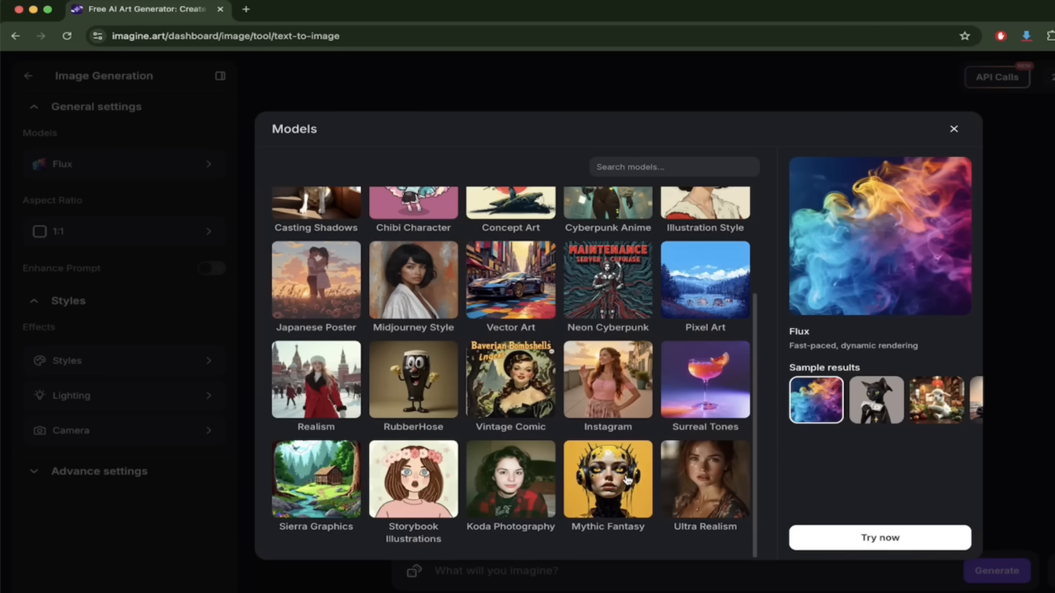
scroll(625, 482, "up", 4)
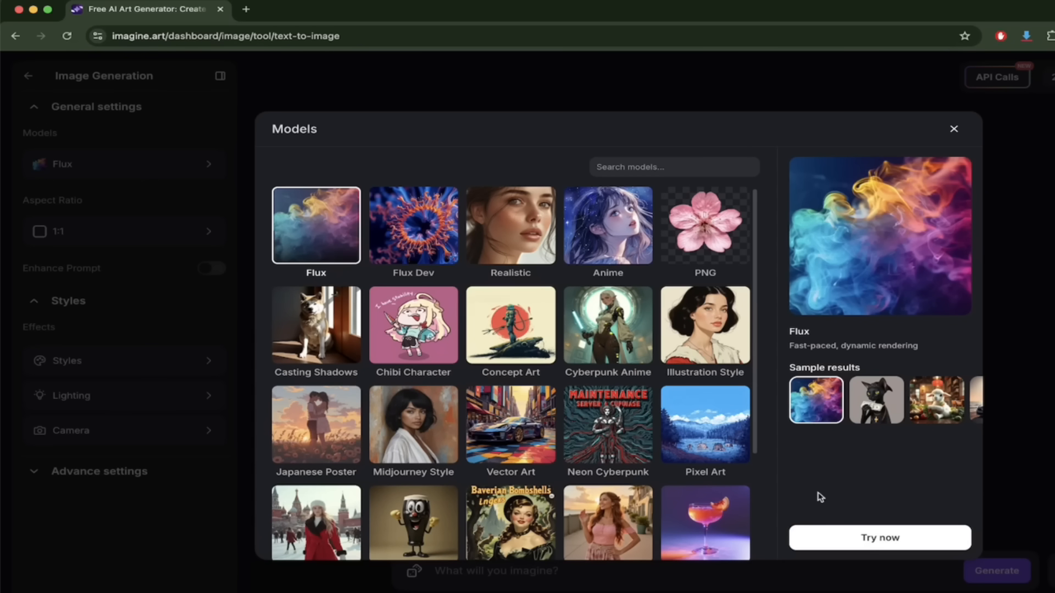
left_click(849, 541)
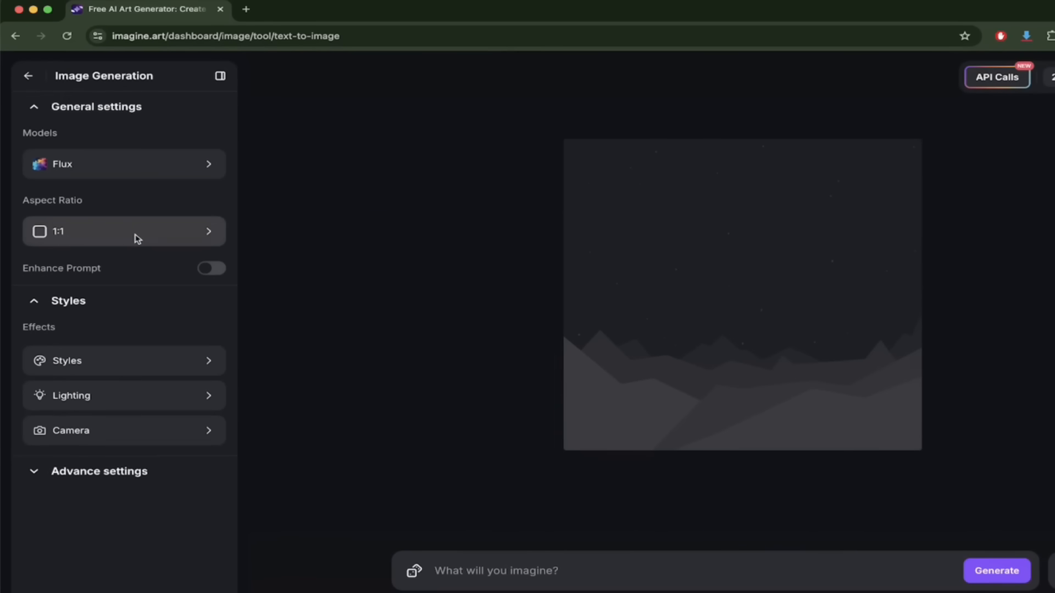
Set the image aspect ratio to 16:9 and close the ratio options
left_click(135, 235)
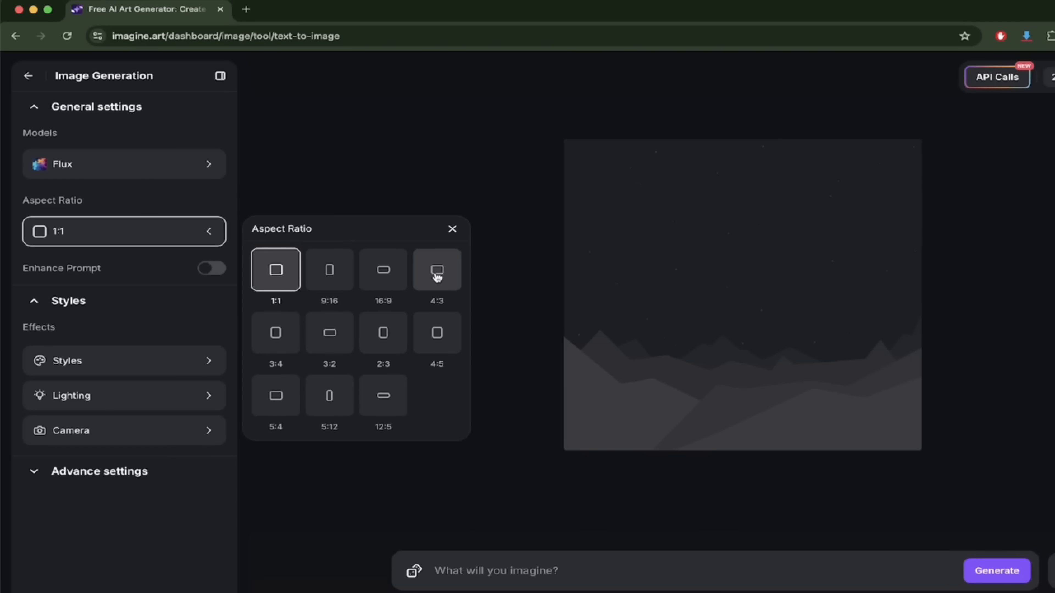
left_click(384, 274)
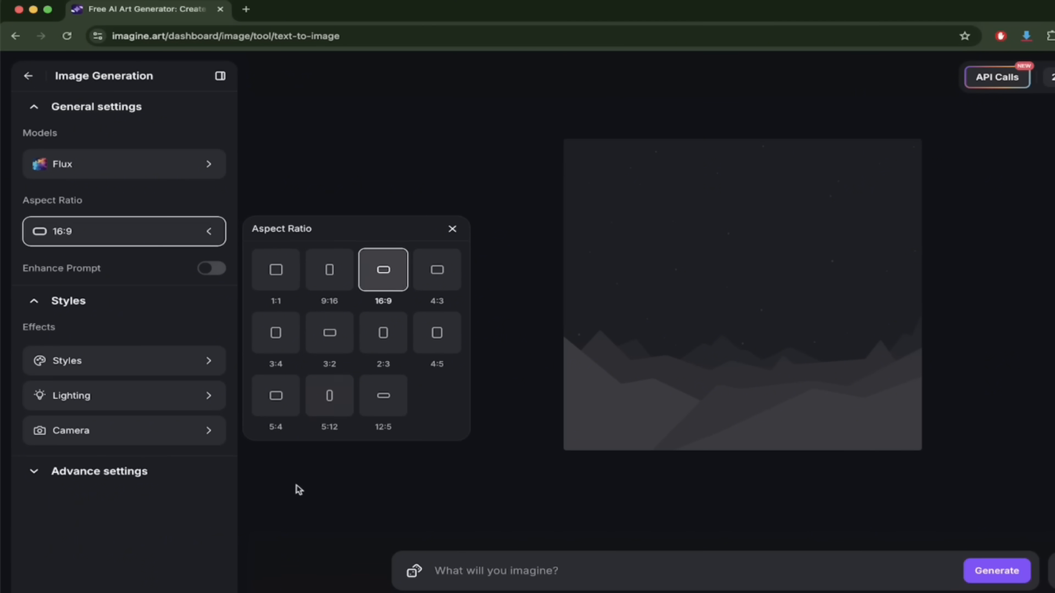
left_click(323, 482)
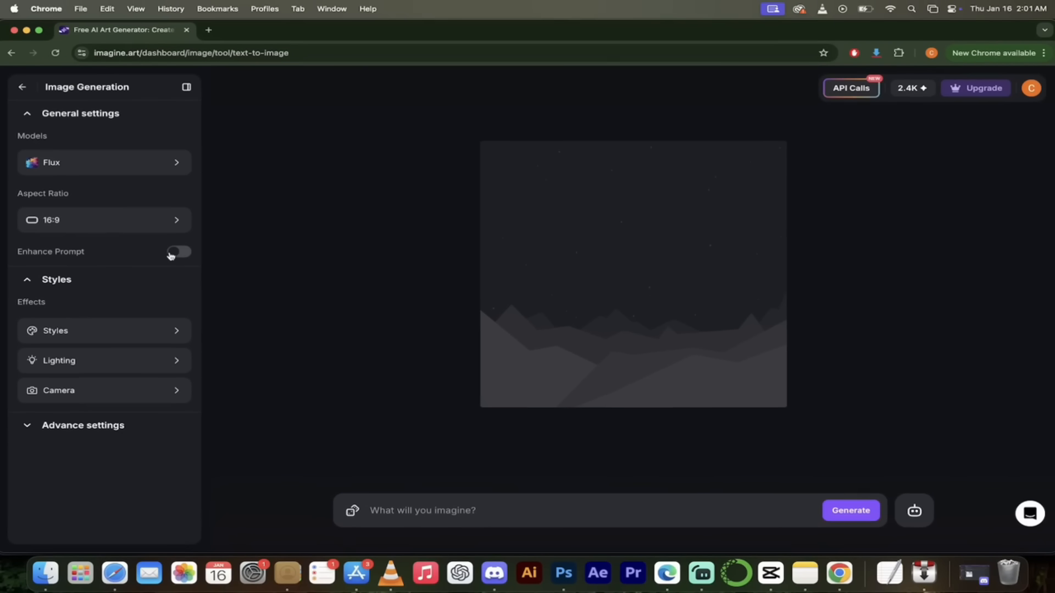
Turn on Enhance Prompt and enter "french bulldog" as the image prompt
left_click(184, 253)
left_click(398, 509)
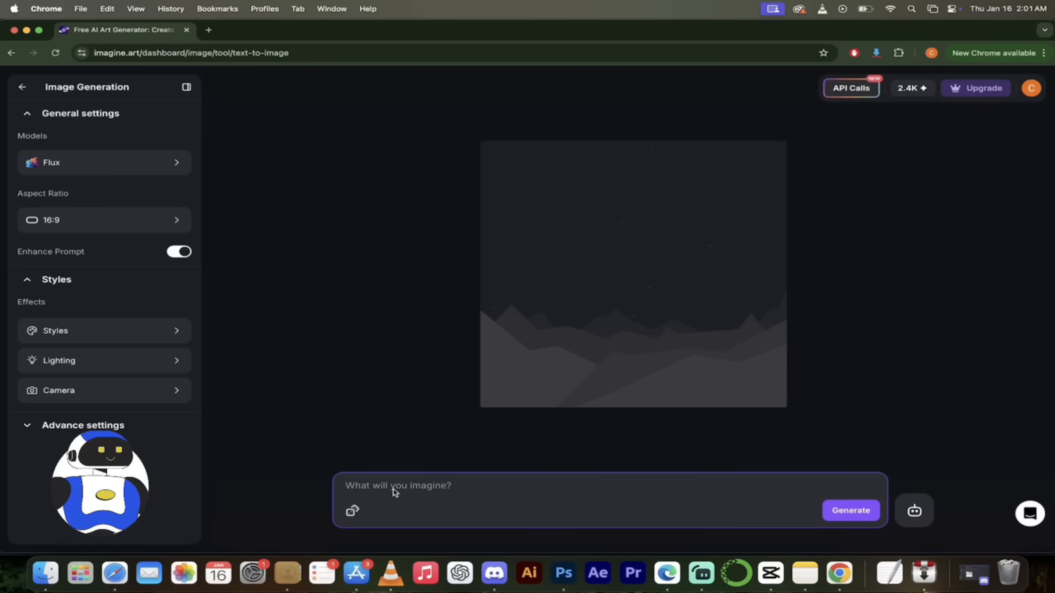
type("french bulldog")
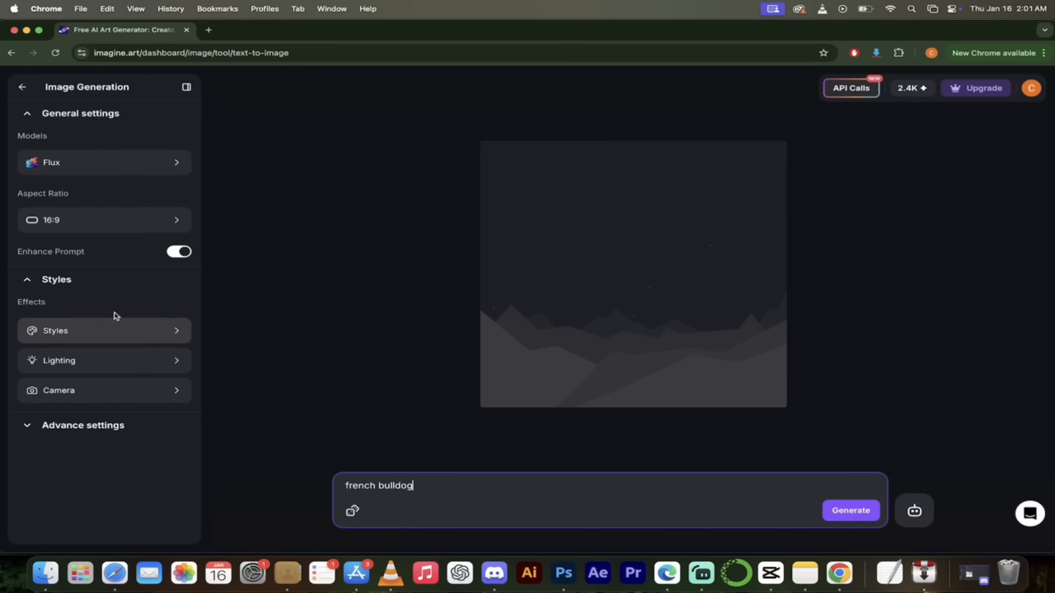
Apply the 3D Render style effect to the image and close the style choices
left_click(104, 330)
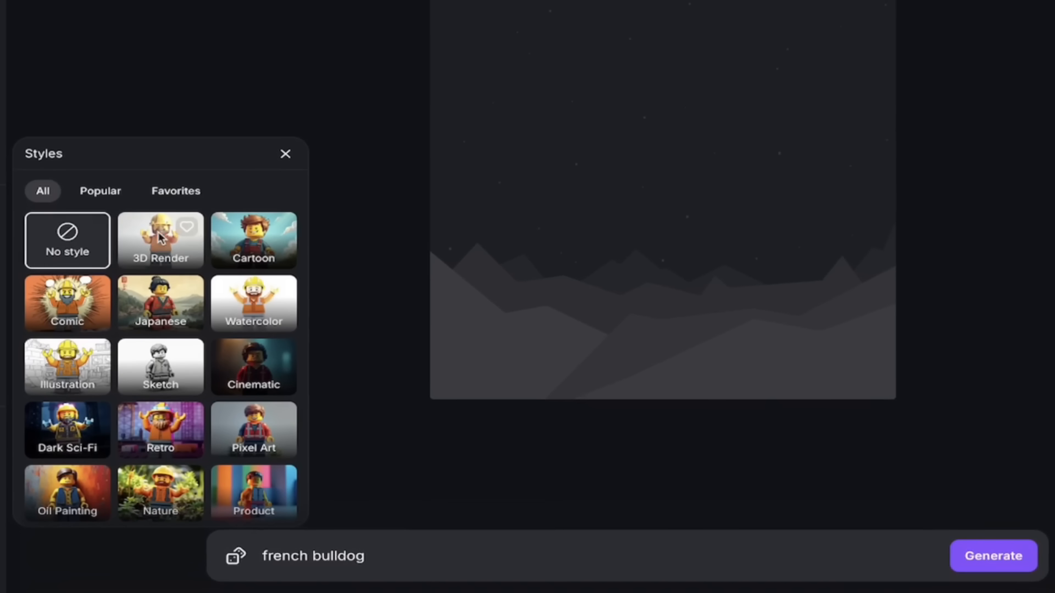
left_click(154, 241)
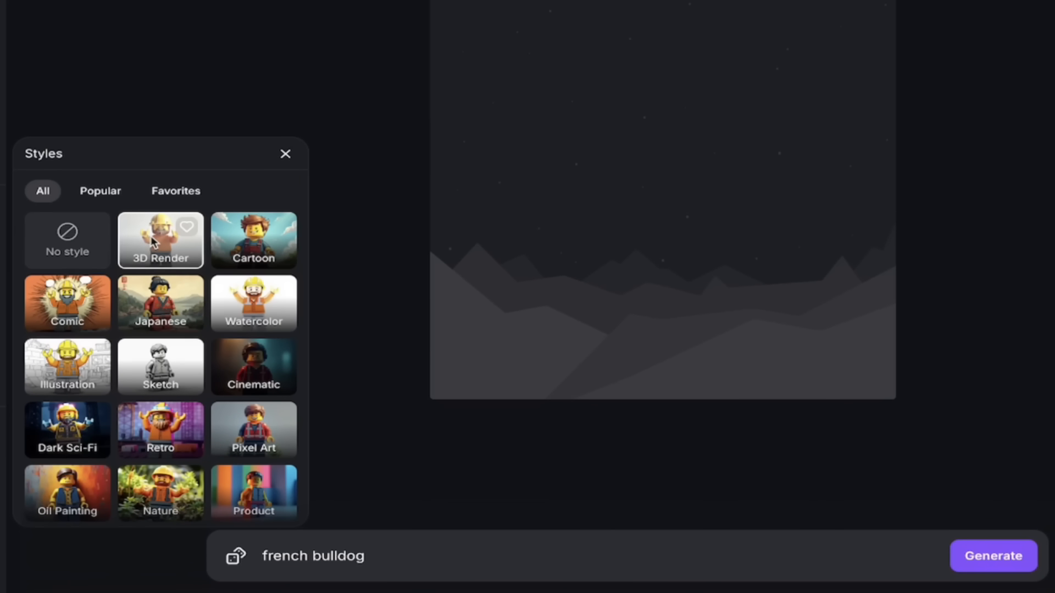
left_click(286, 156)
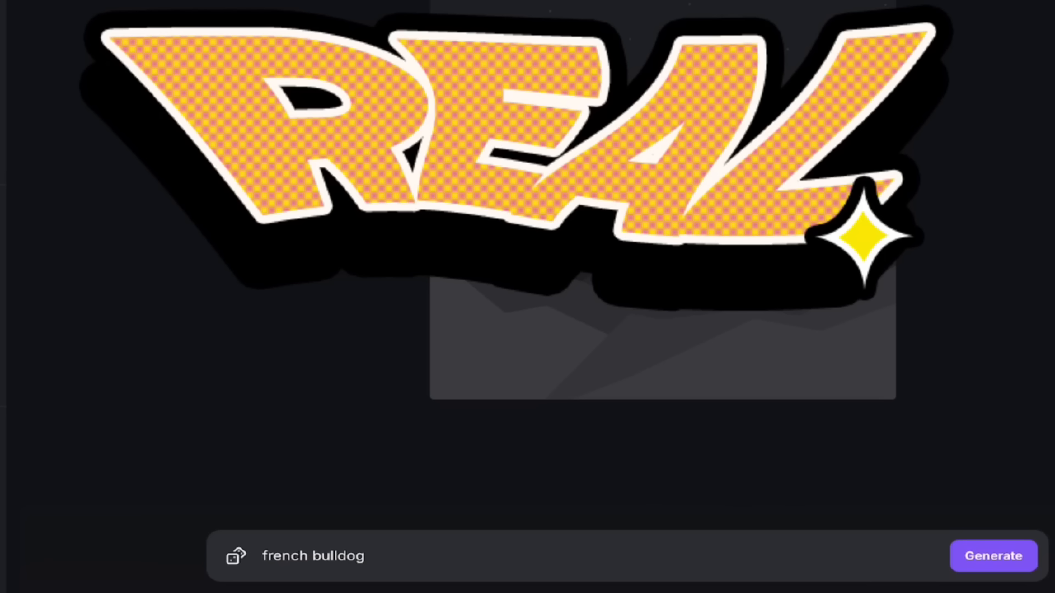
Browse the lighting effects and apply the Neon lighting to the image
left_click(3, 324)
scroll(128, 336, "down", 2)
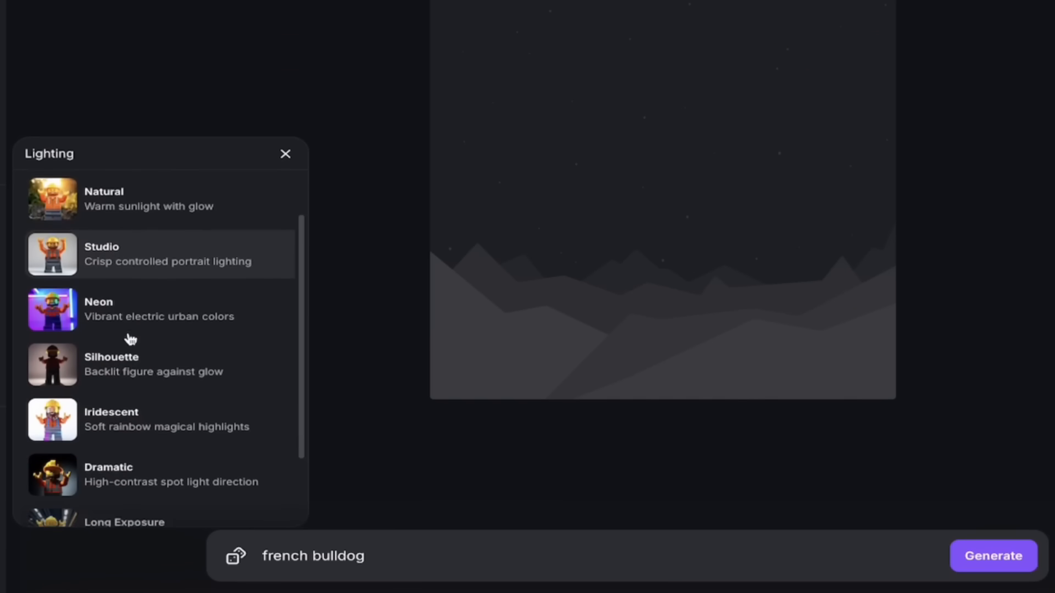
scroll(130, 340, "down", 1)
scroll(130, 340, "down", 1)
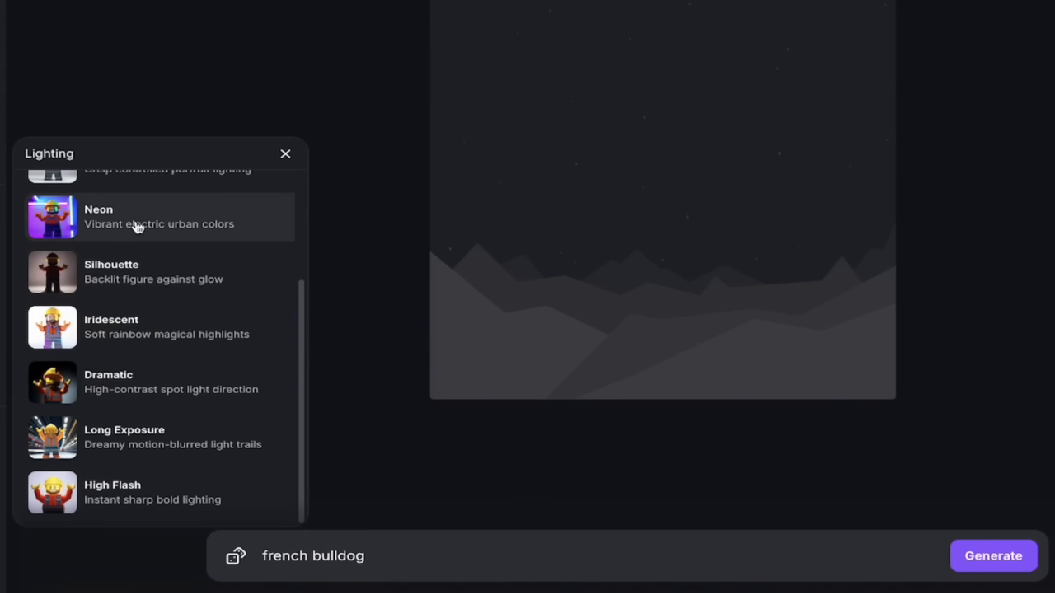
scroll(159, 298, "up", 1)
scroll(159, 389, "down", 1)
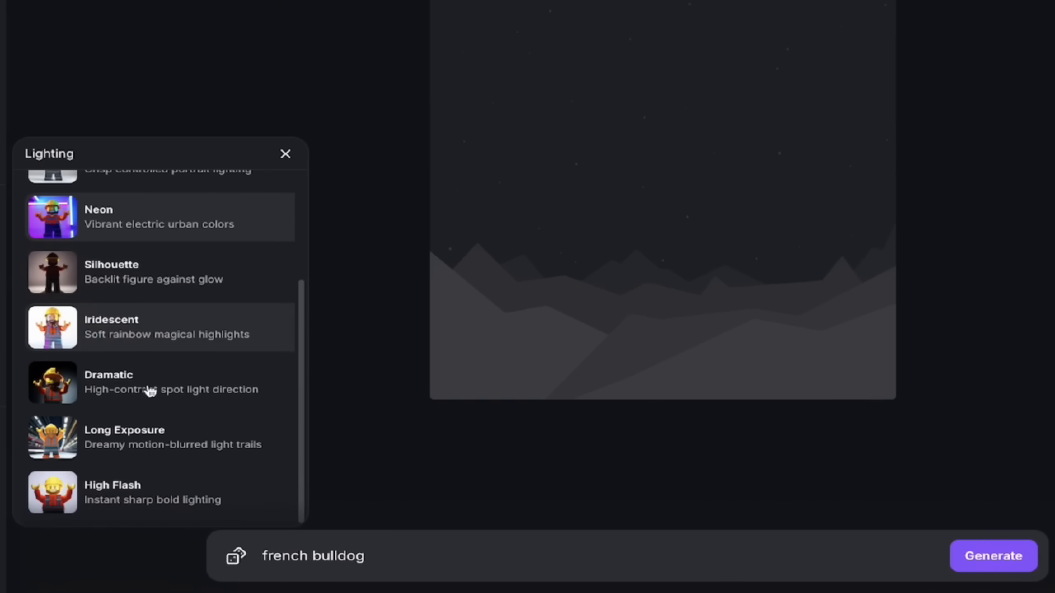
scroll(159, 390, "up", 1)
scroll(157, 393, "down", 1)
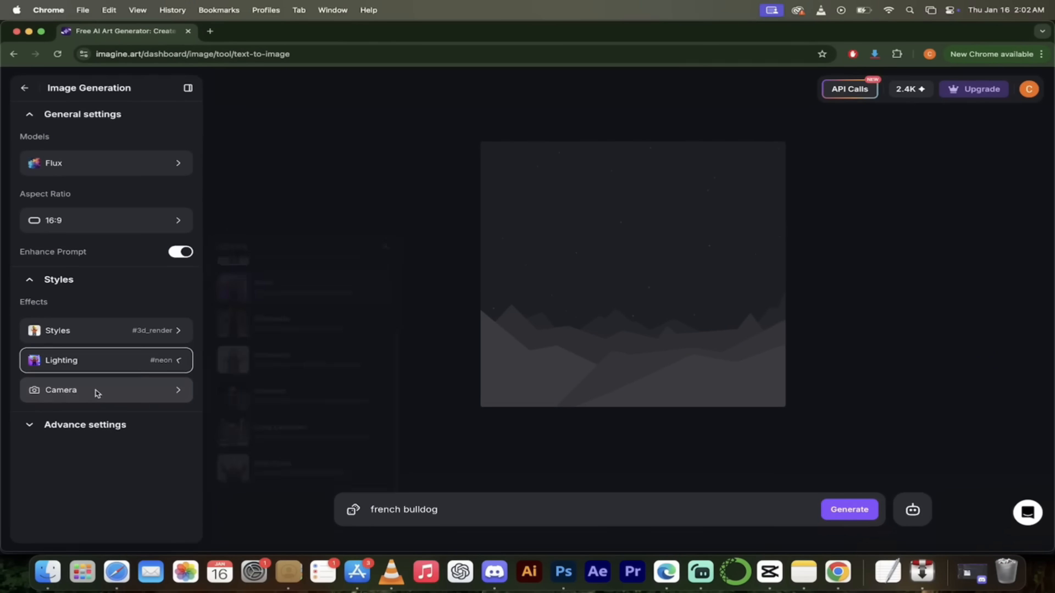
Review the available camera effects without choosing one, and collapse the style settings
left_click(96, 390)
scroll(294, 365, "down", 3)
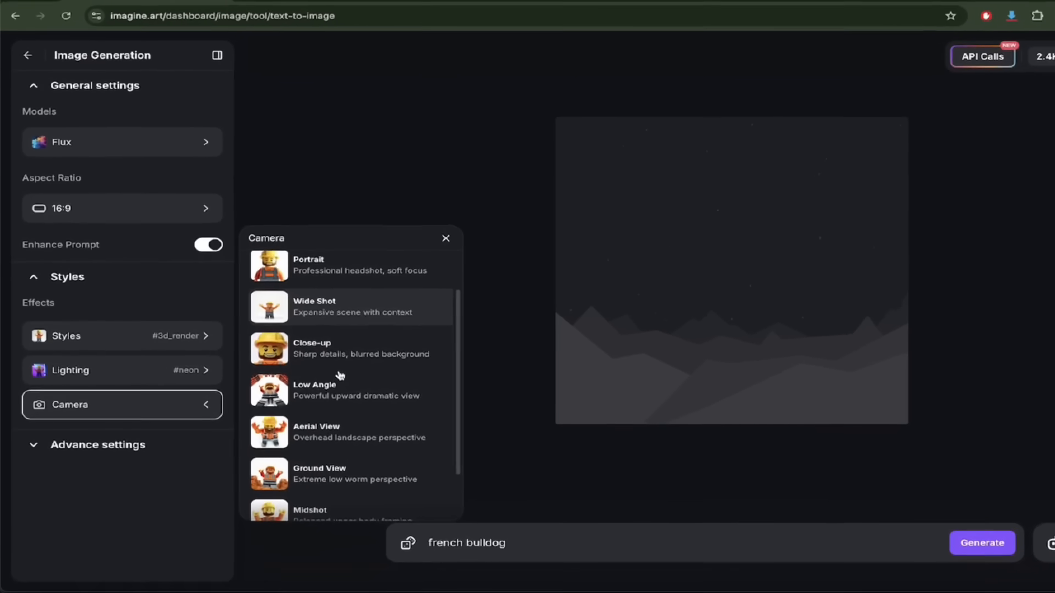
scroll(343, 377, "up", 3)
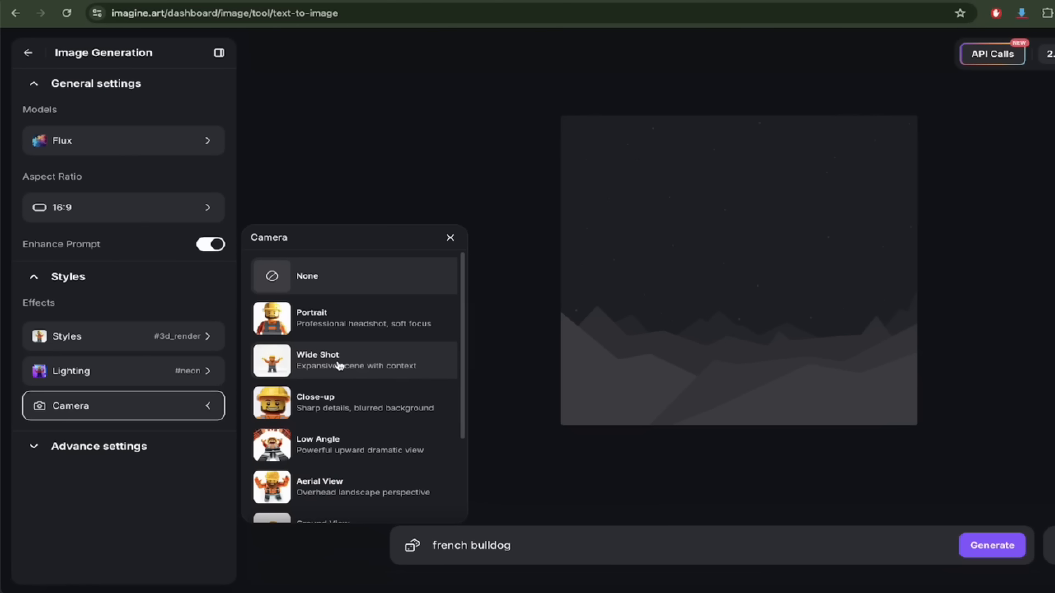
scroll(339, 365, "down", 3)
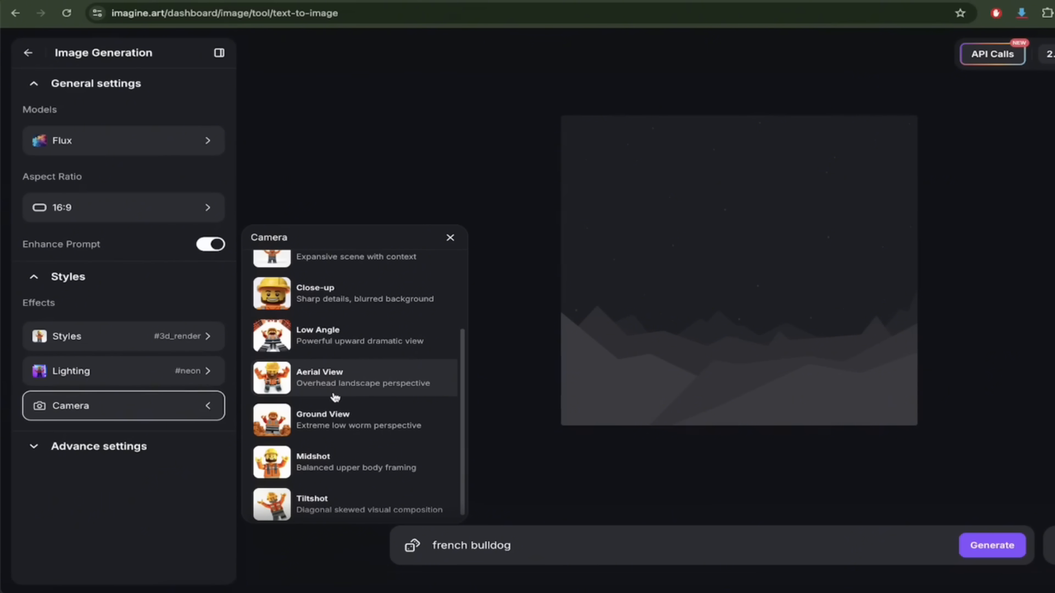
scroll(335, 396, "up", 3)
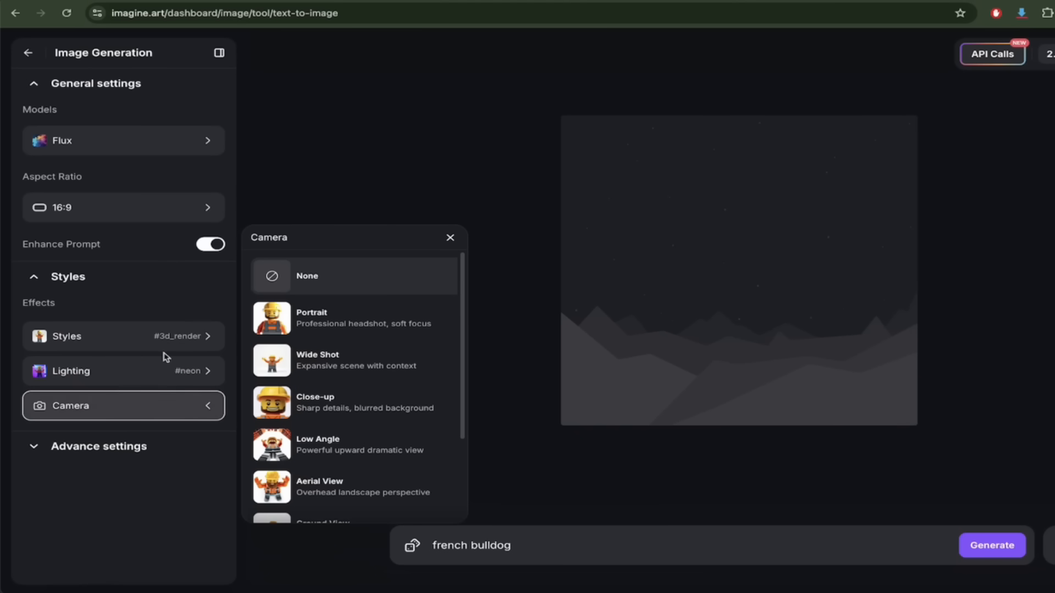
left_click(147, 279)
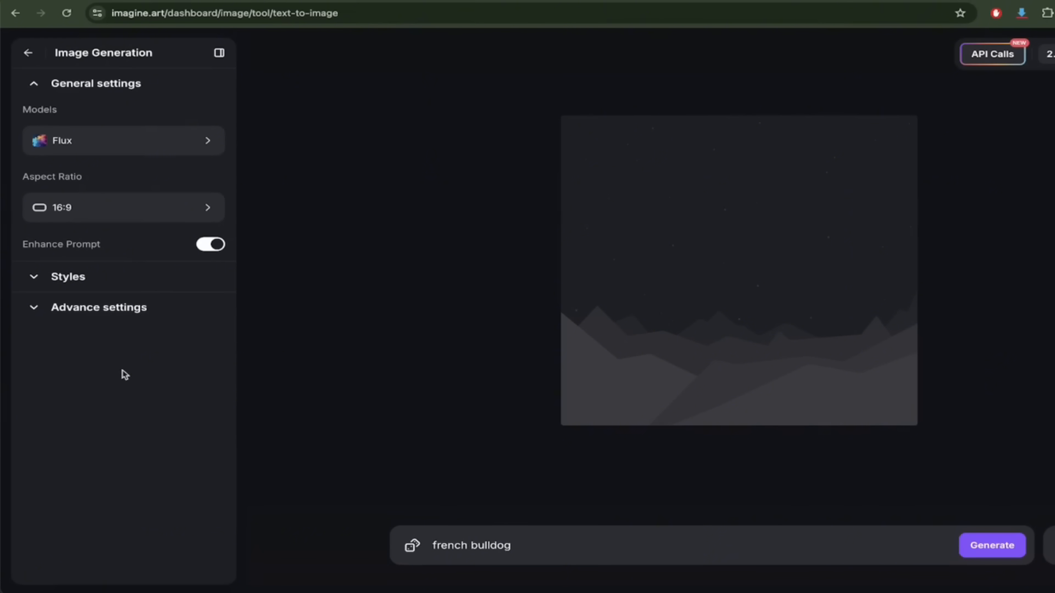
Expand the advanced settings to check the number of images, and generate the four "french bulldog" images
left_click(126, 311)
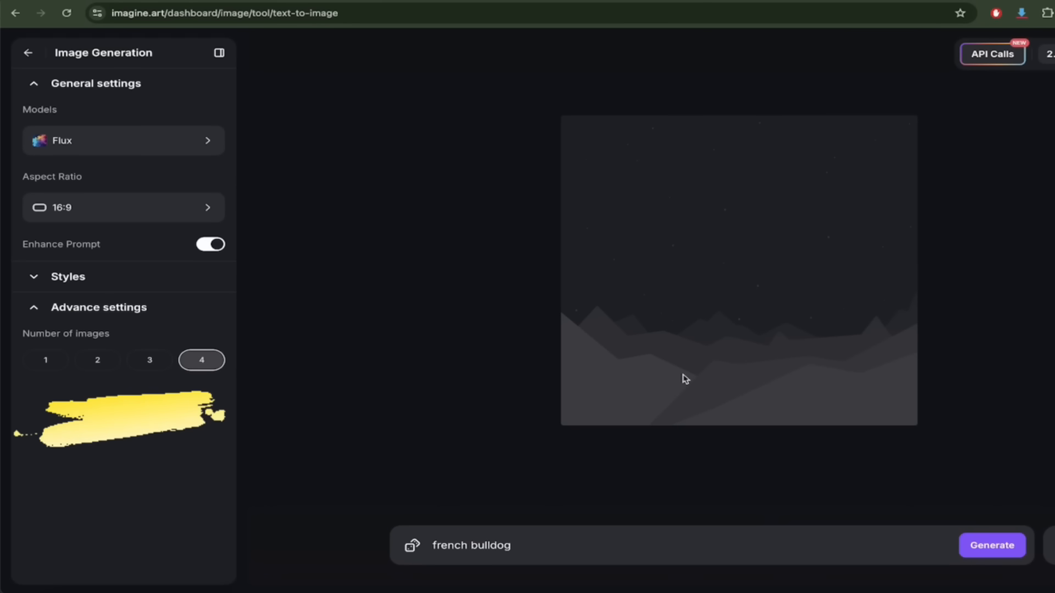
left_click(577, 543)
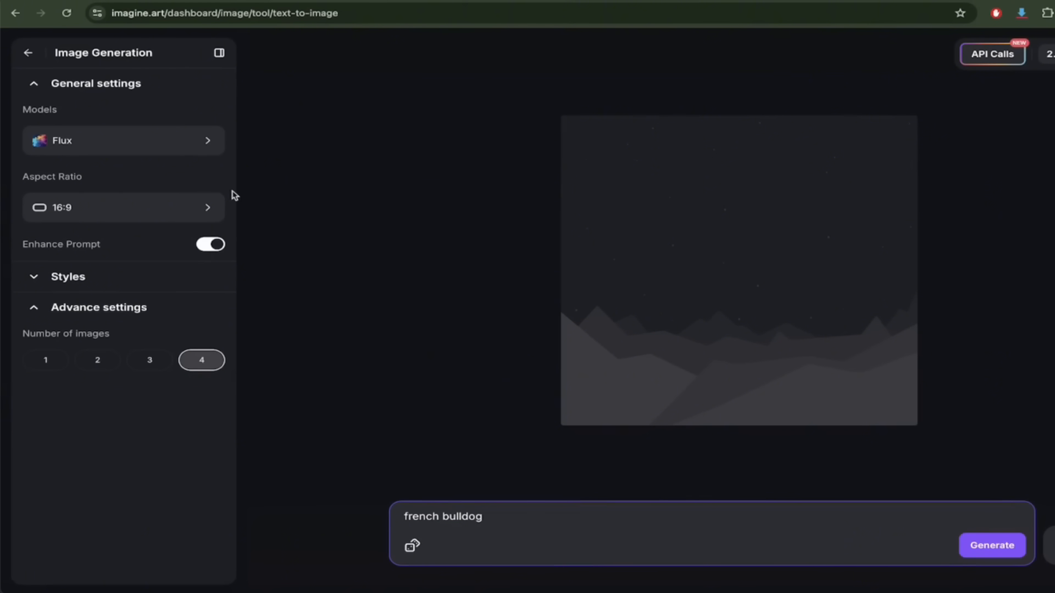
left_click(96, 81)
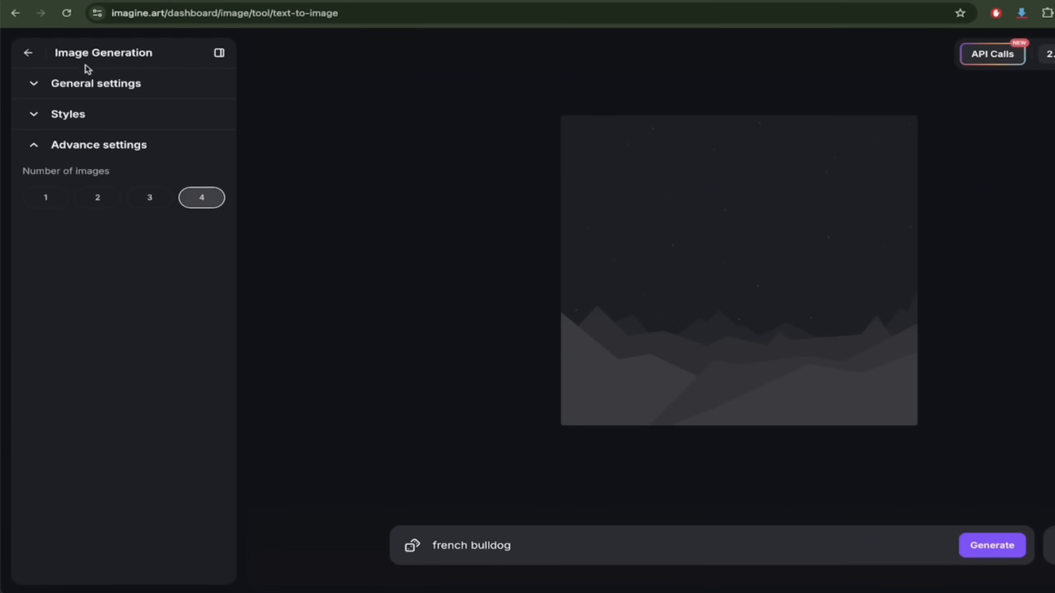
left_click(82, 81)
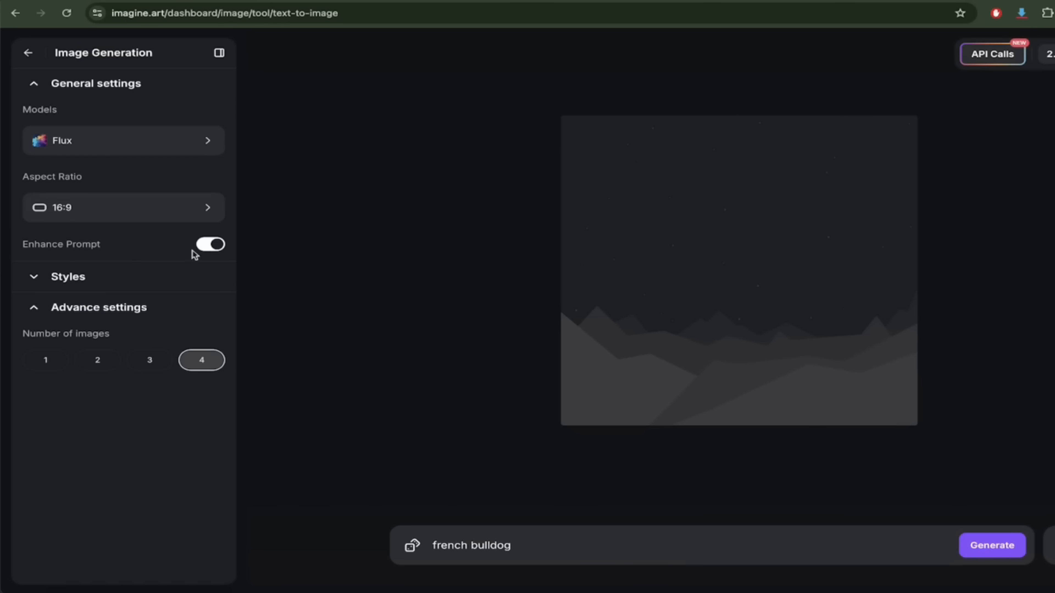
left_click(990, 548)
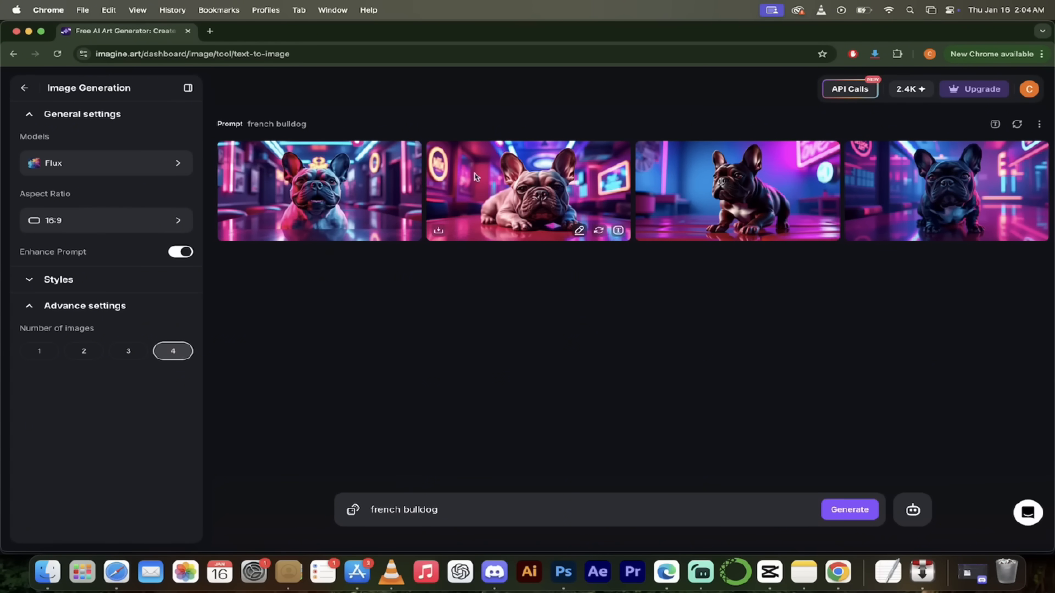
Open the first generated bulldog image, read its full enhanced prompt, and close the preview
left_click(376, 187)
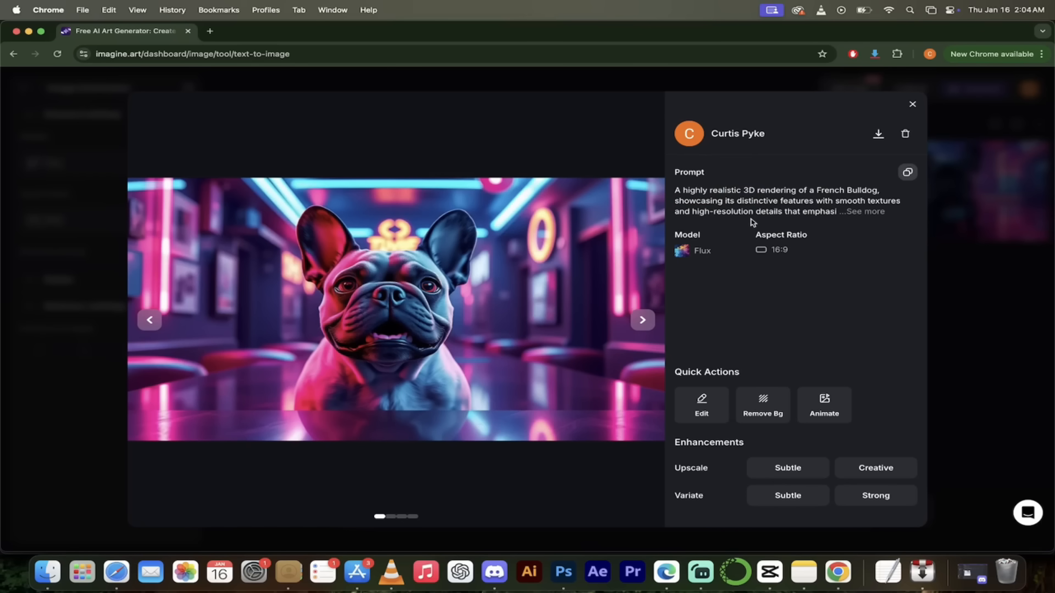
left_click(854, 212)
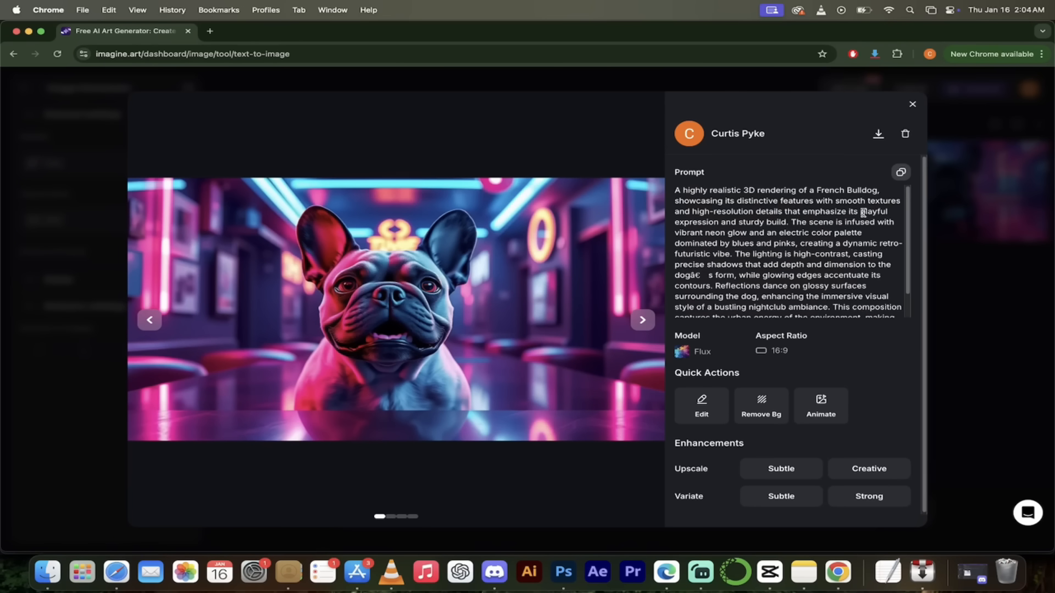
scroll(710, 232, "down", 2)
scroll(727, 218, "up", 2)
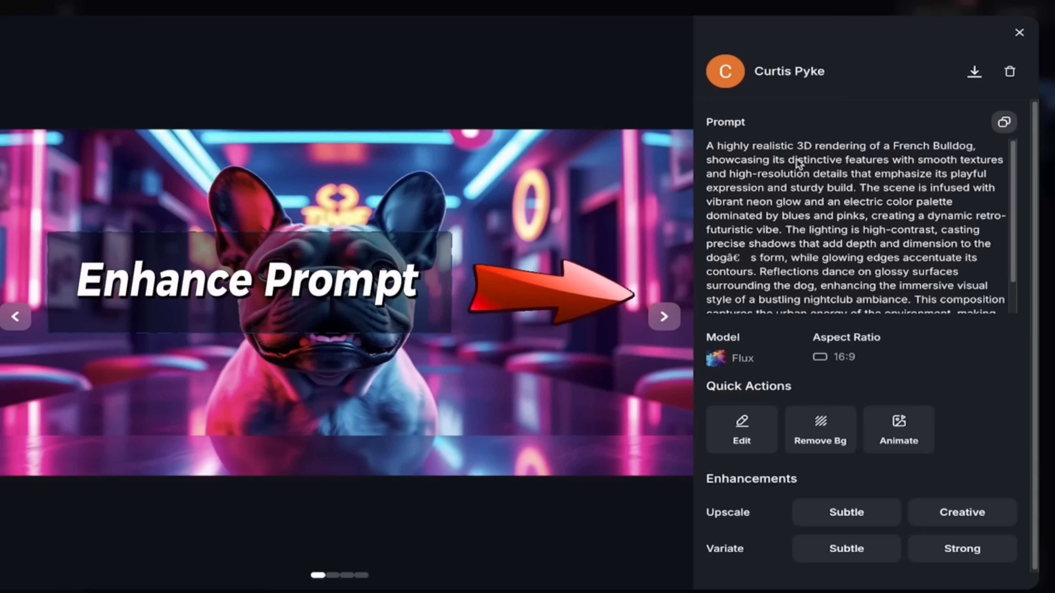
scroll(795, 187, "down", 3)
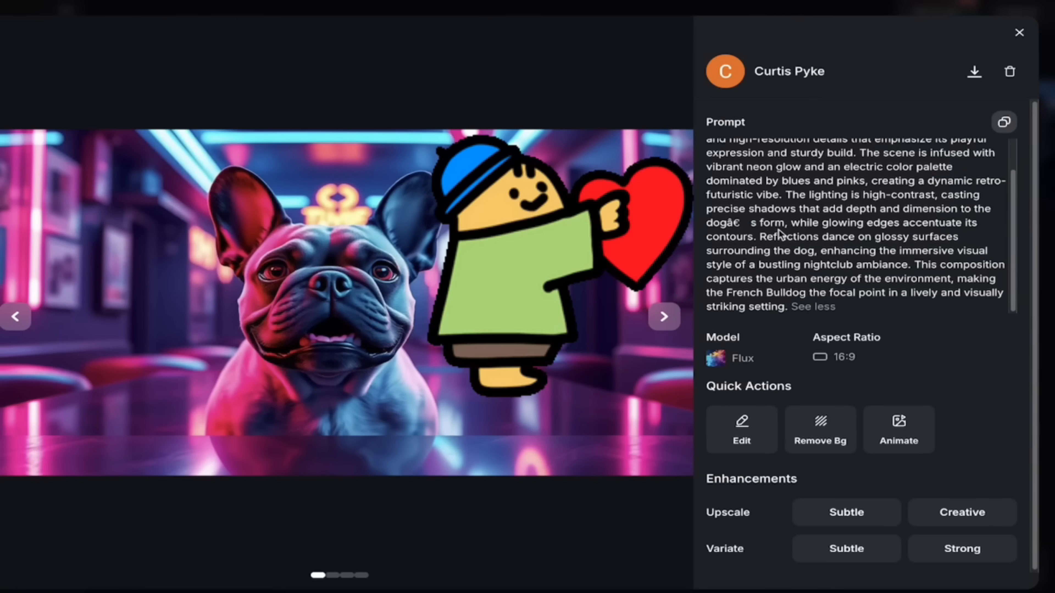
left_click(630, 6)
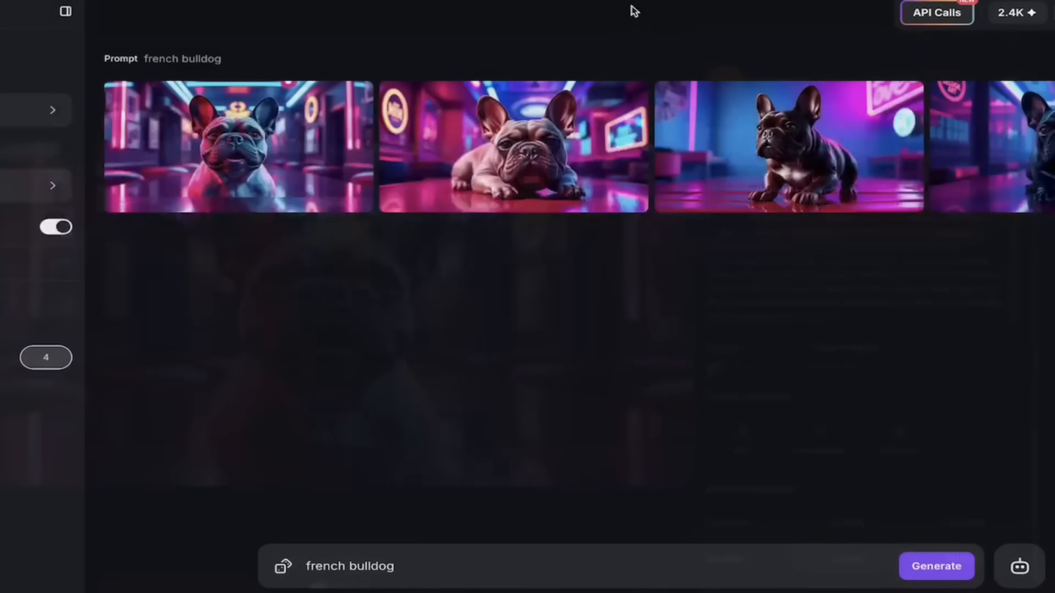
View the second and fourth bulldog images enlarged, and reopen the first one
left_click(530, 148)
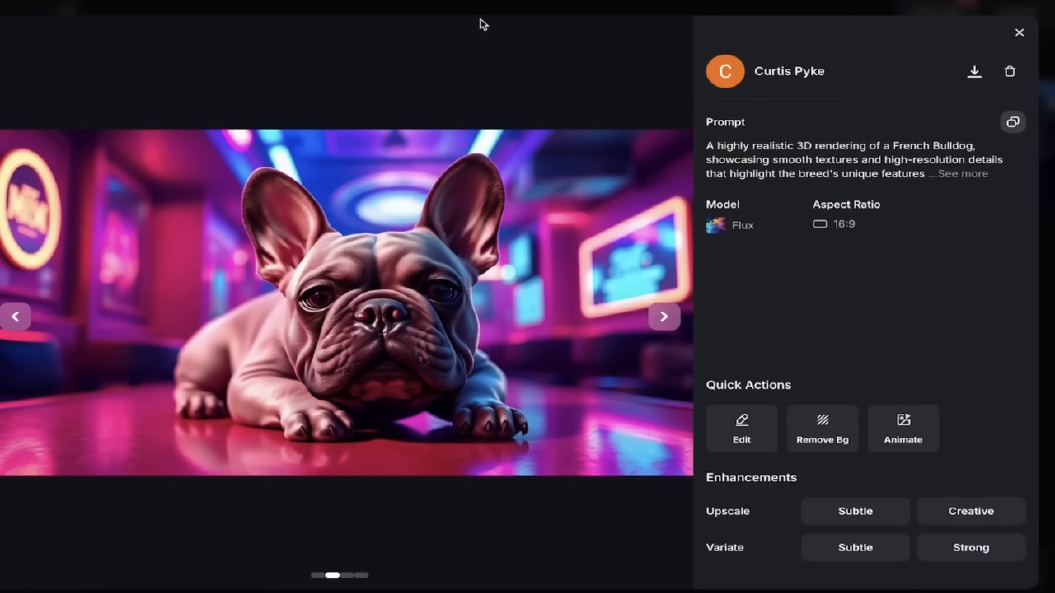
left_click(483, 5)
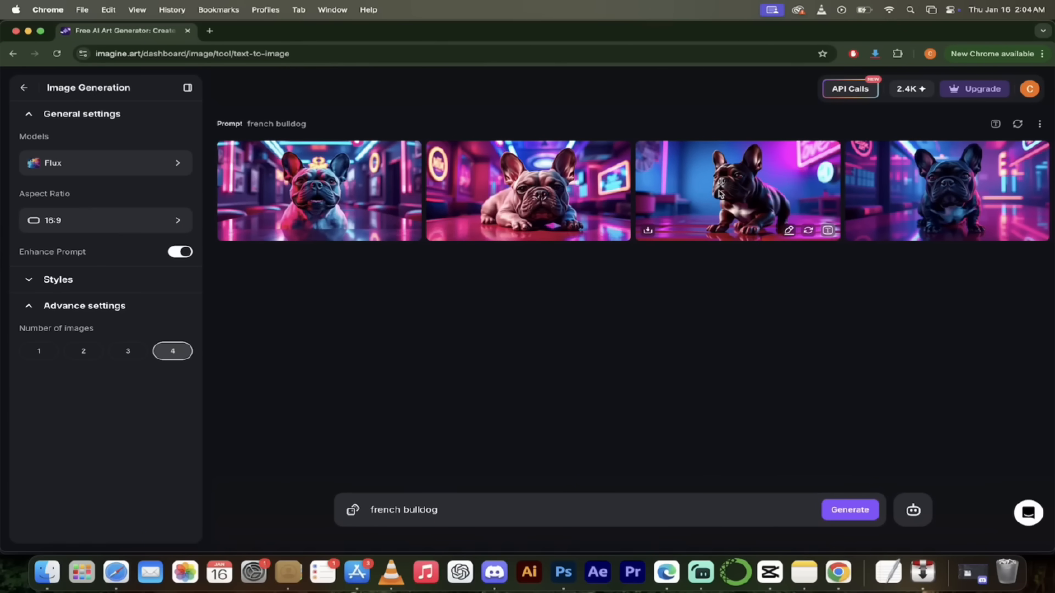
left_click(930, 183)
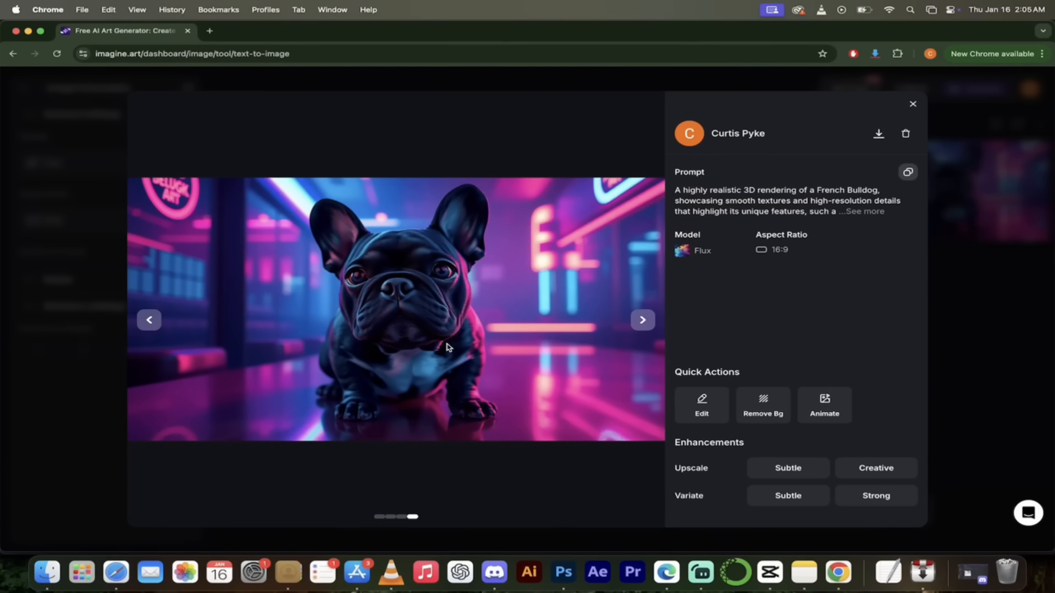
left_click(507, 82)
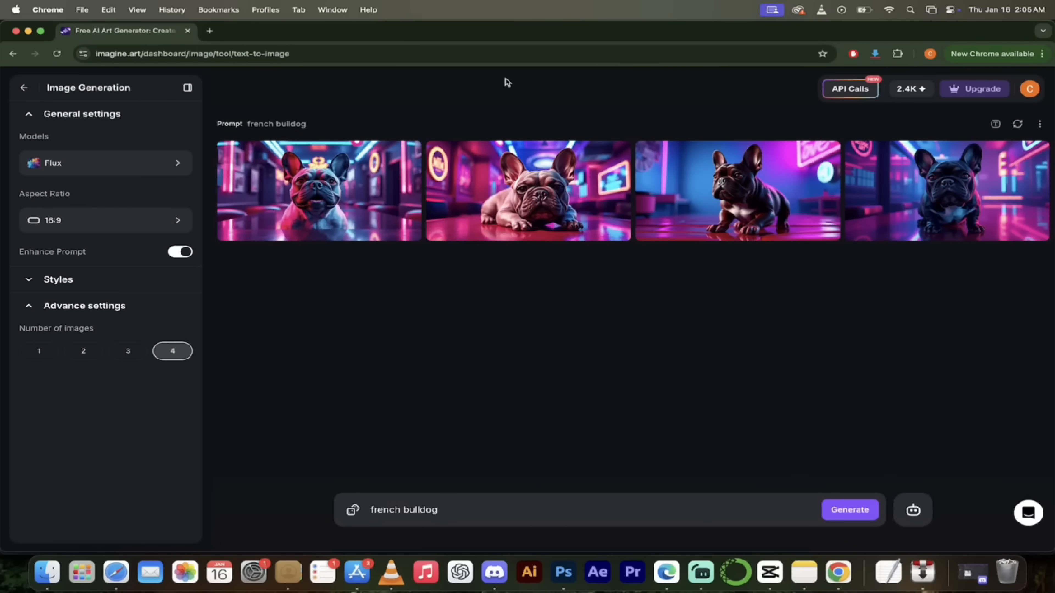
left_click(332, 190)
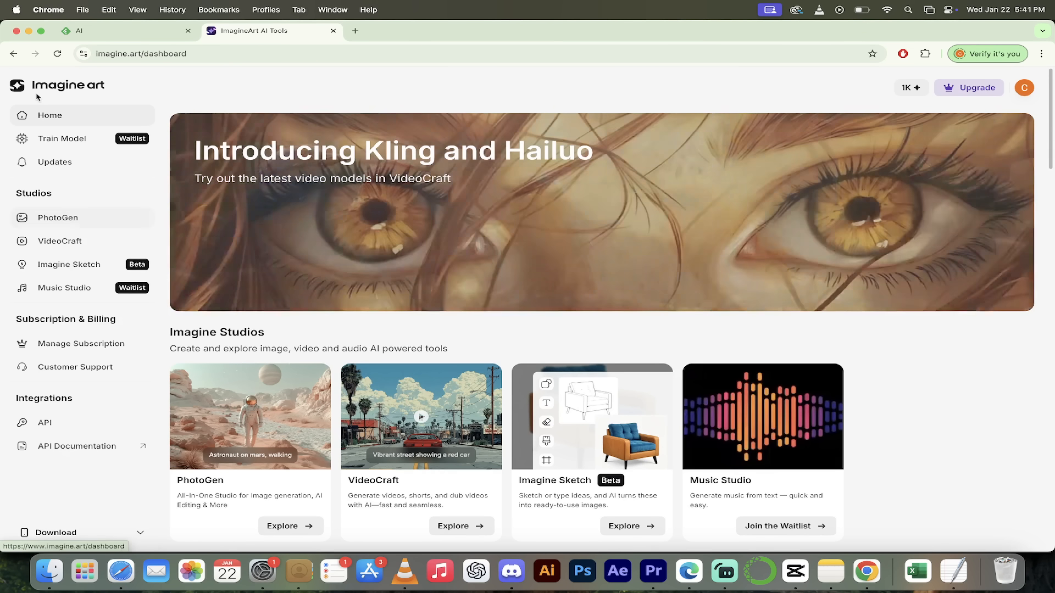
Go to the PhotoGen studio, browse its image generation tools, and open the Restyle tool
left_click(52, 219)
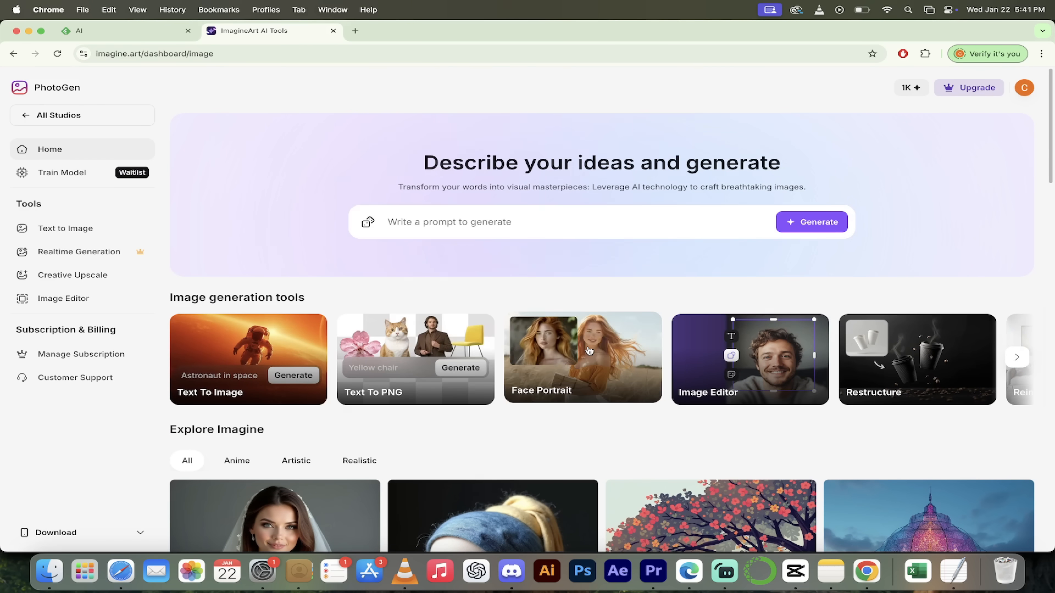
scroll(589, 351, "right", 8)
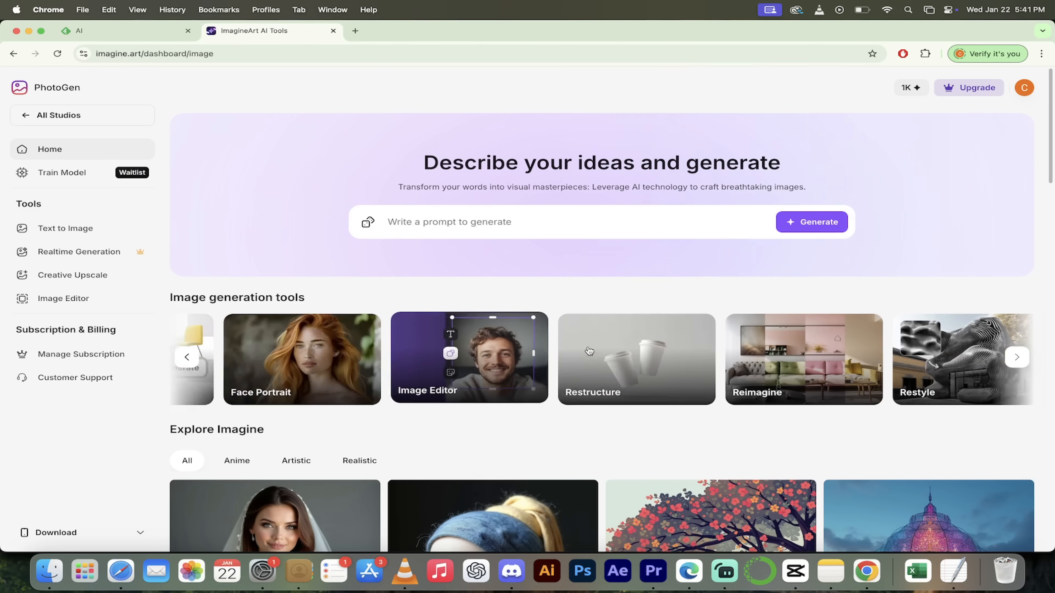
scroll(590, 351, "right", 5)
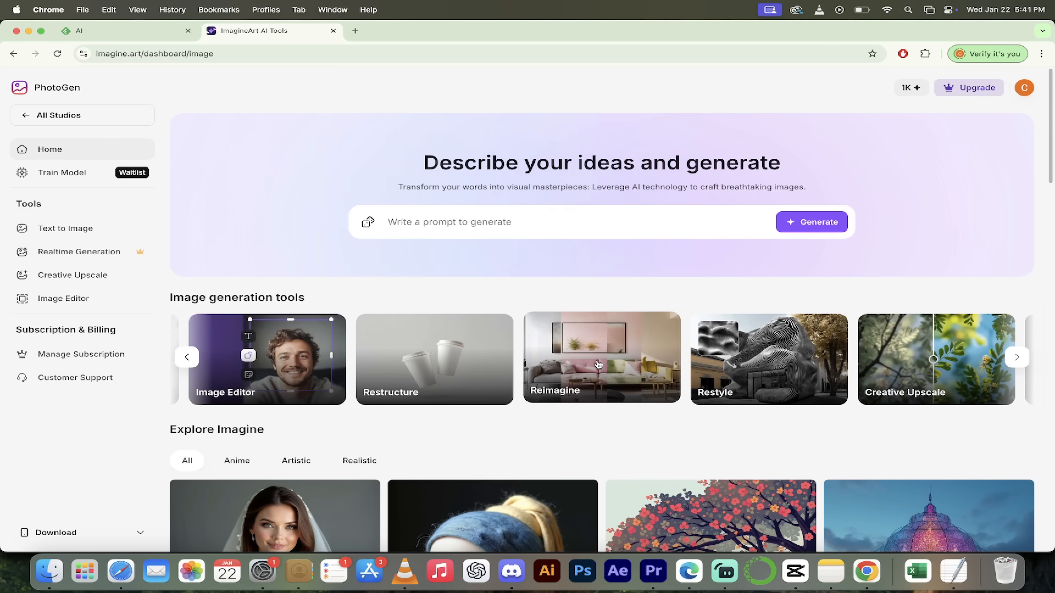
scroll(593, 331, "right", 4)
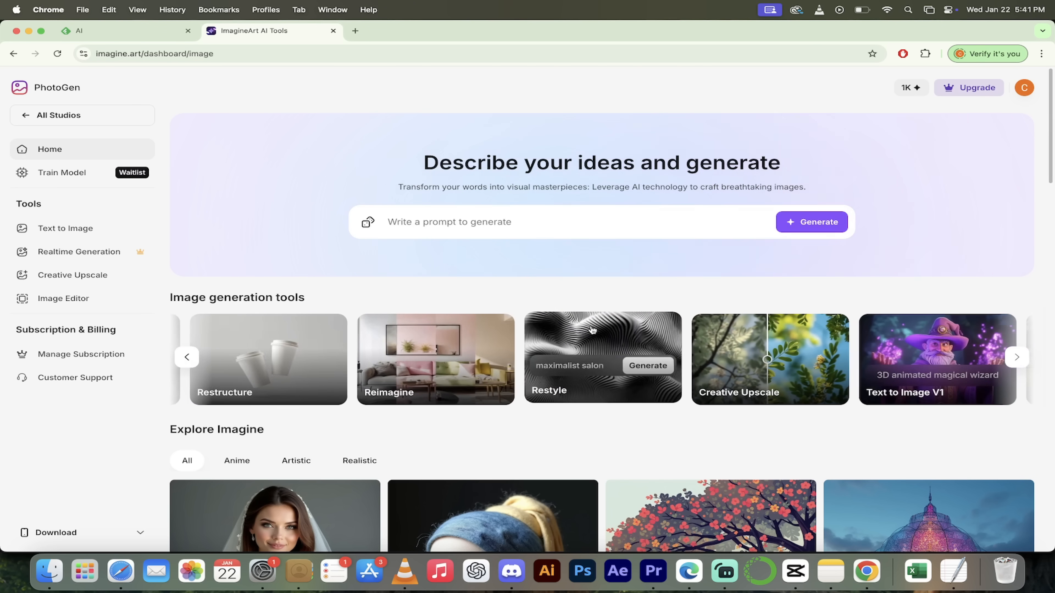
left_click(593, 330)
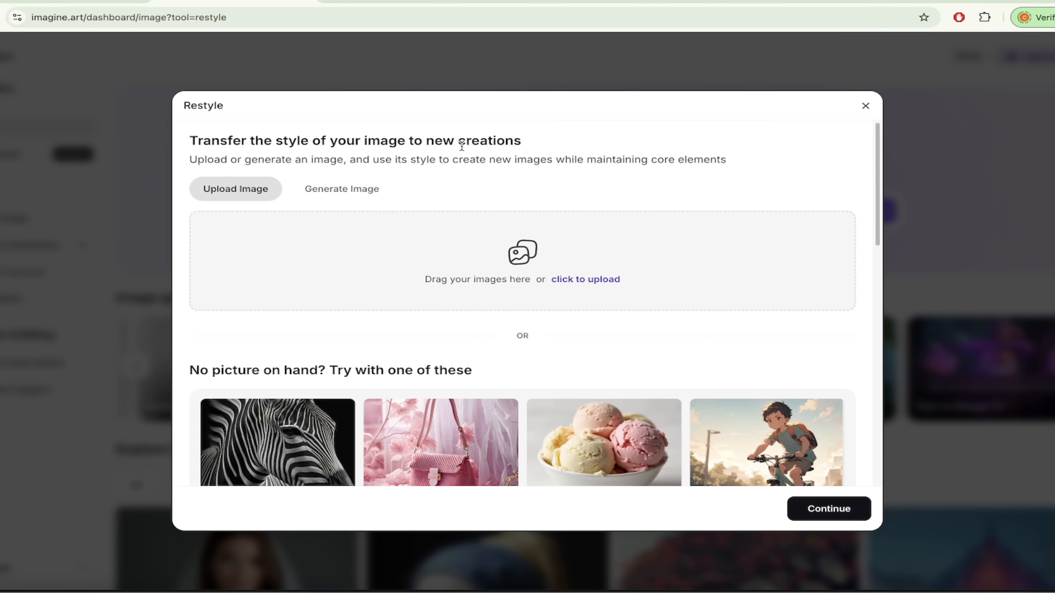
Upload the black-and-white zebra-stripe pattern from Finder as the Restyle reference image
scroll(591, 239, "down", 3)
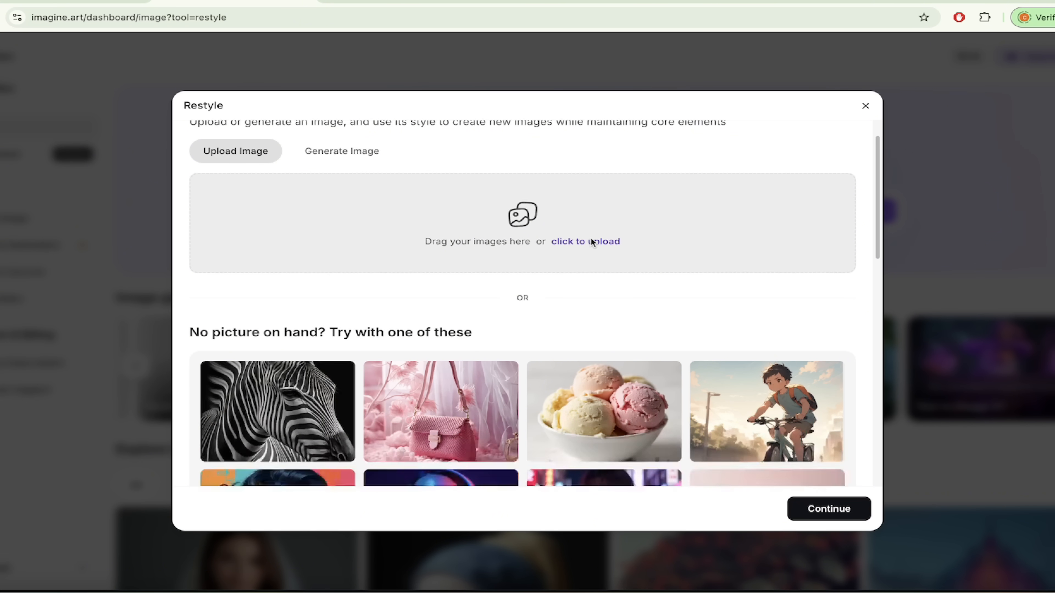
scroll(295, 328, "up", 3)
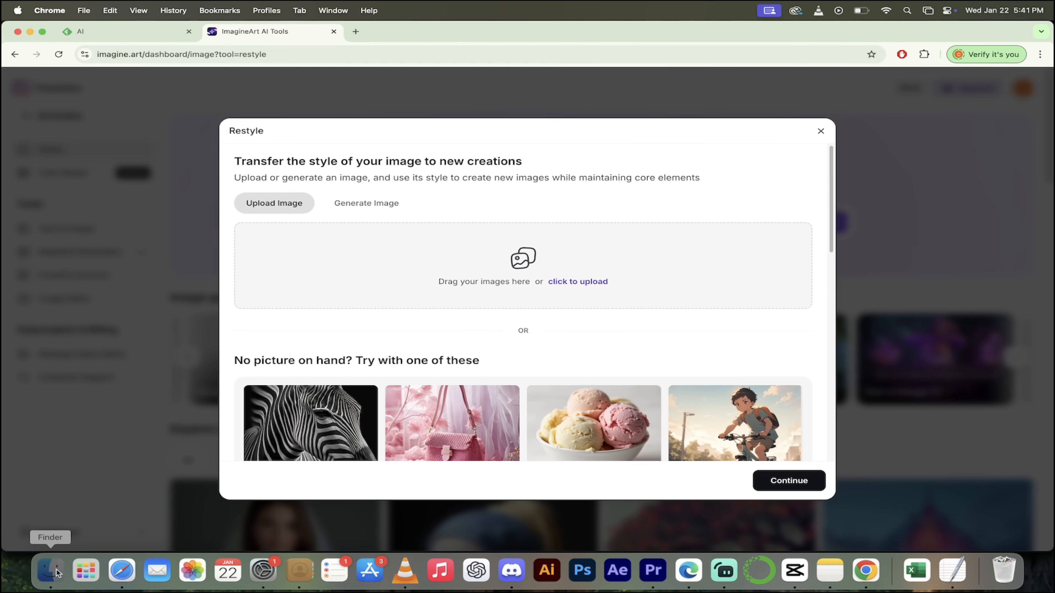
left_click(642, 304)
left_click_drag(442, 297, 492, 272)
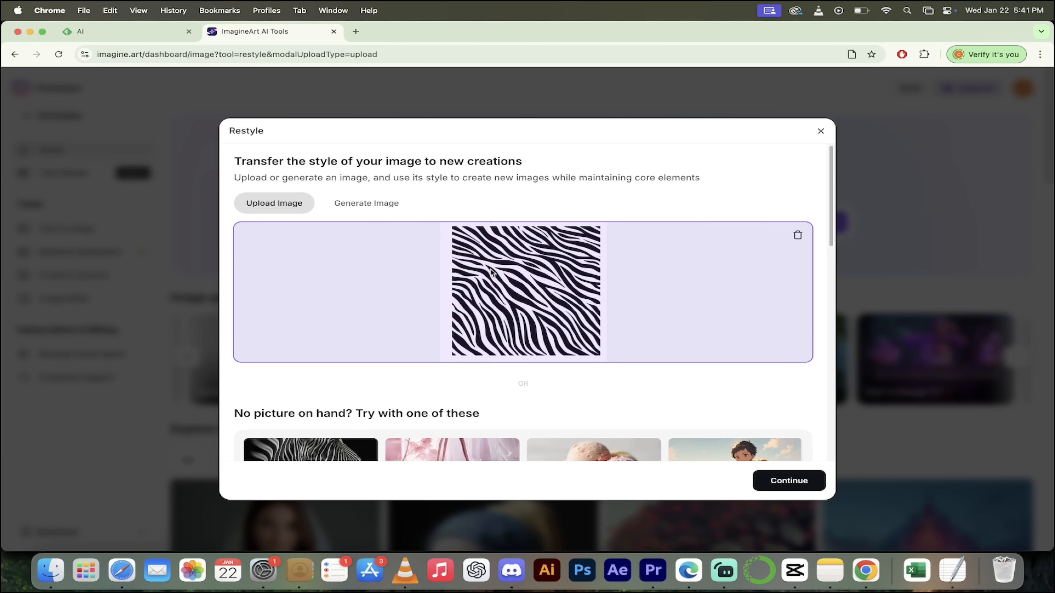
Continue with the reference image and generate images from a prompt describing a stylish soft leather hand bag with gold hardware on a polished wooden table
left_click(780, 482)
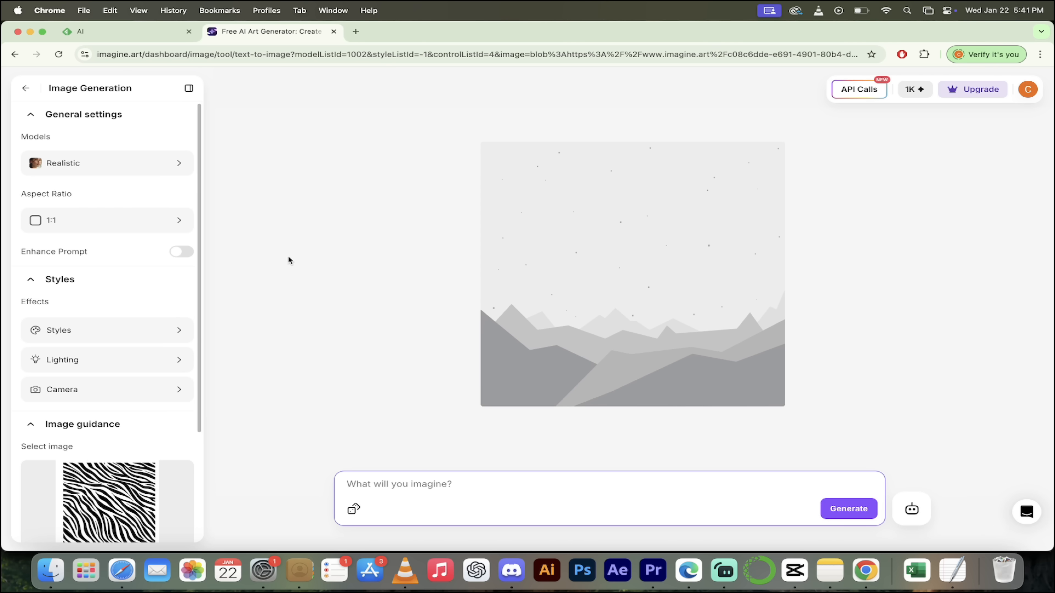
type("\"A stylish hand bag made of soft leather, featuring intricate stitching and elegant gold hardware. The bag is displayed on a polished wooden table, with a soft, pastel background that enhances its sophisticated look. Sunlight casts a gentle glow on the bag, highlighting its texture and the subtle sheen of the leather.\"")
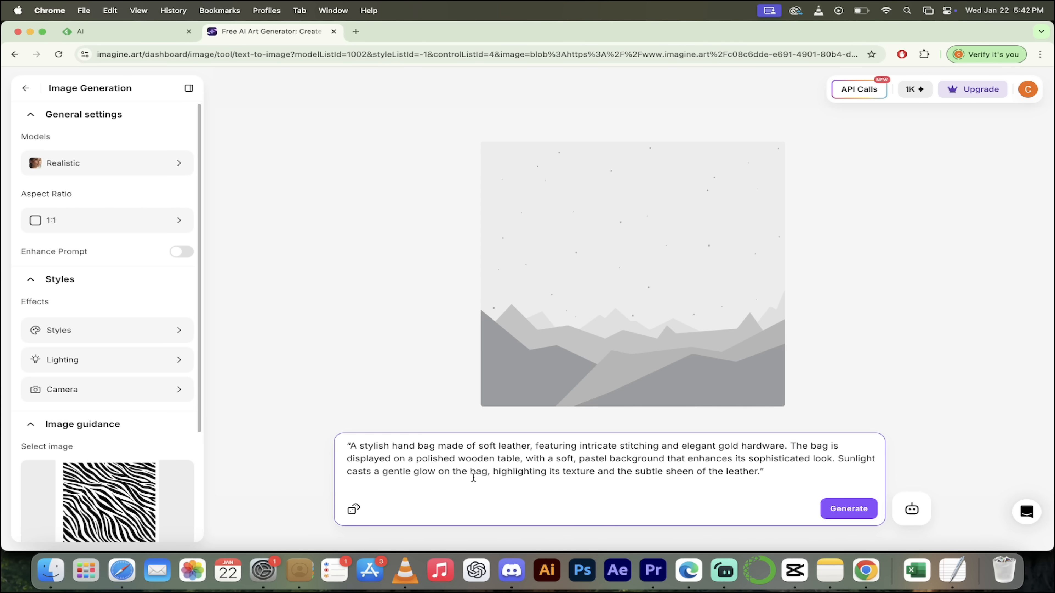
left_click(853, 507)
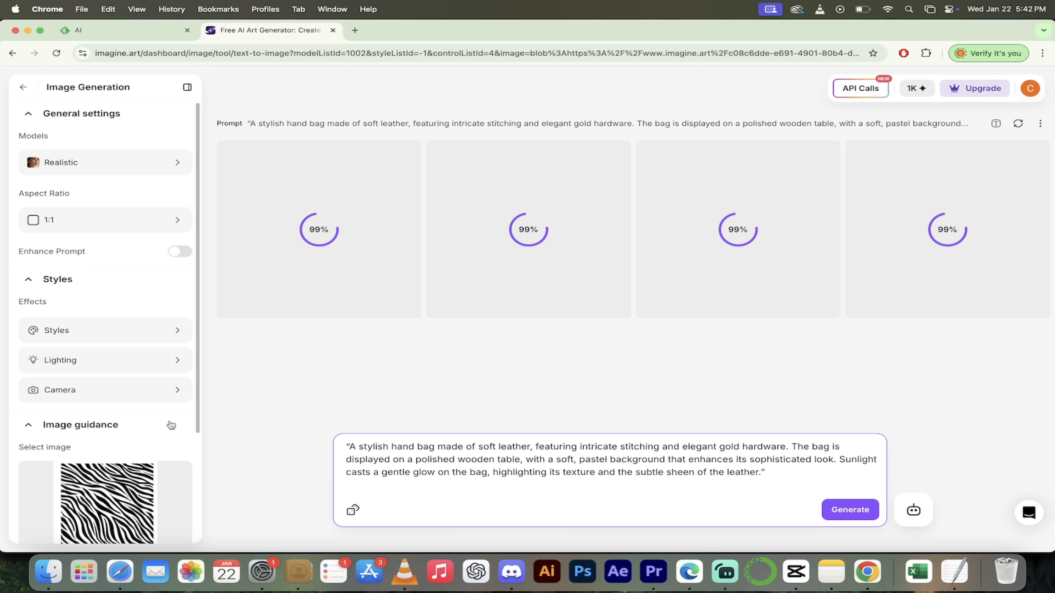
Review the image guidance and advanced settings used for the hand bag images
scroll(108, 424, "down", 4)
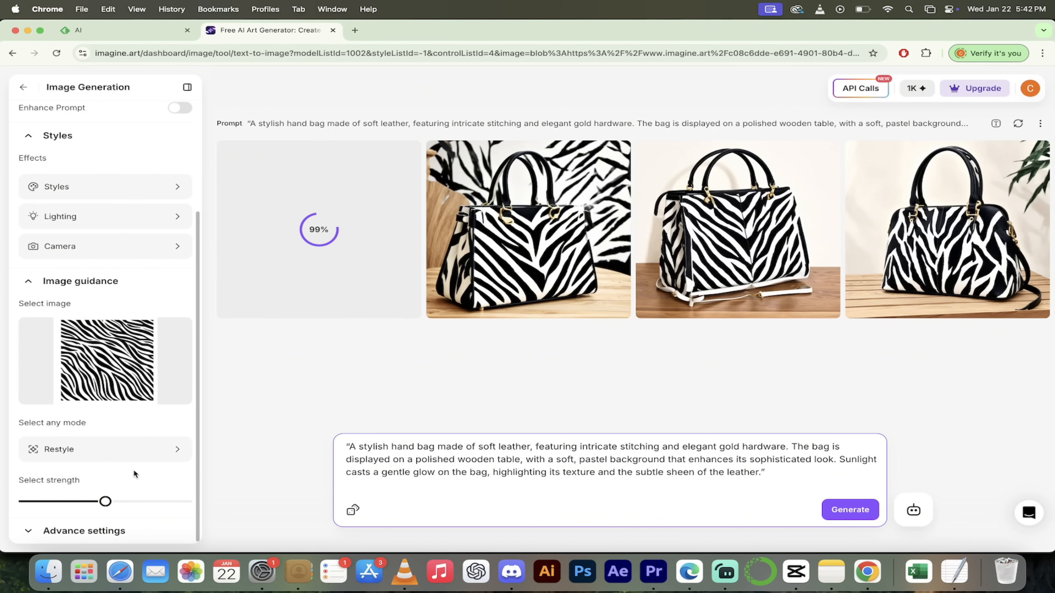
left_click(114, 532)
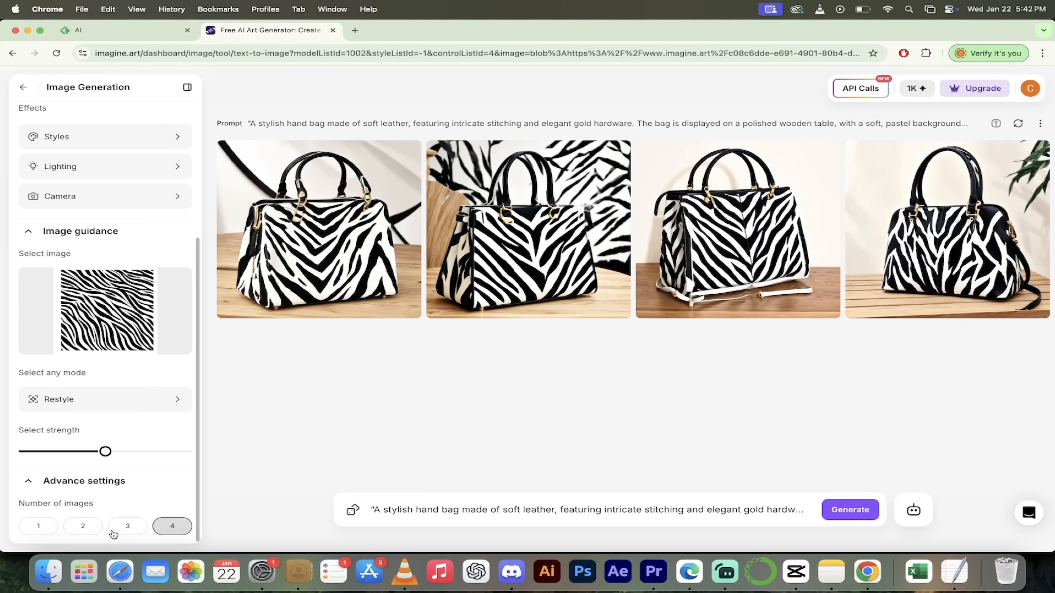
left_click(119, 482)
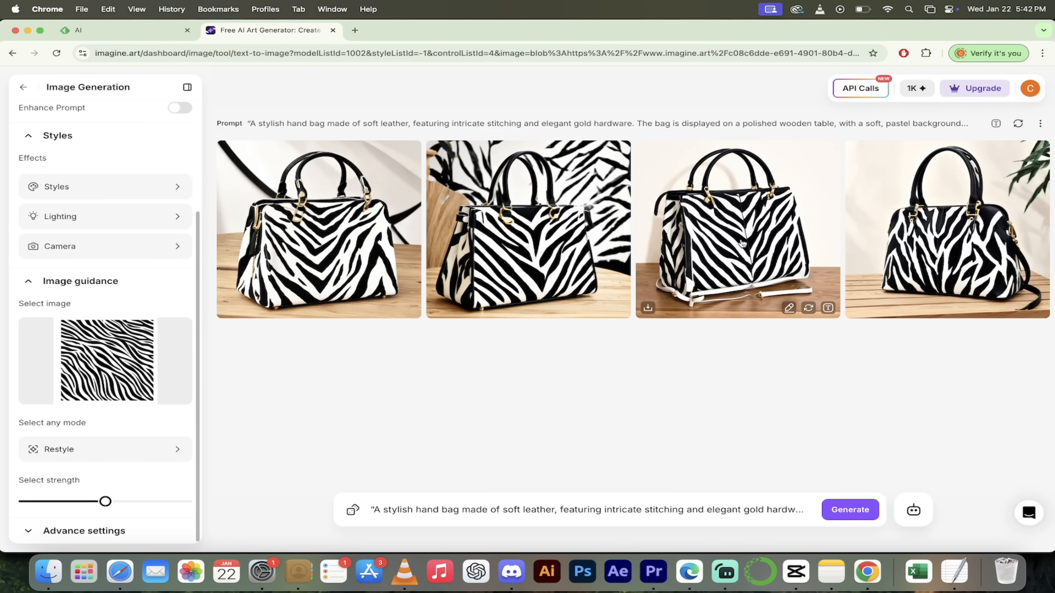
View the first and second zebra-striped hand bag images enlarged, closing each one after inspection
left_click(336, 232)
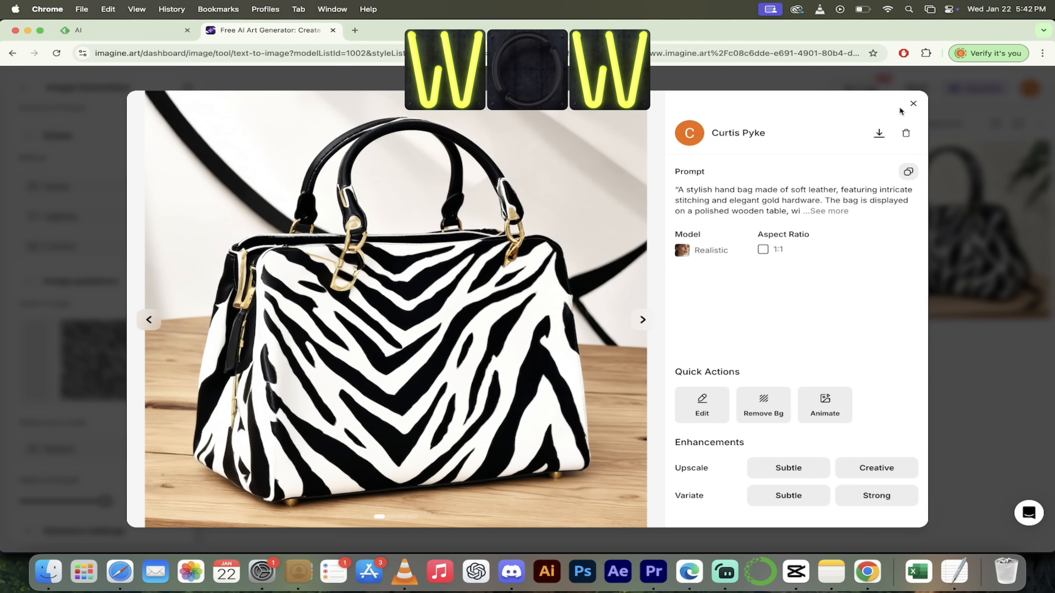
left_click(915, 105)
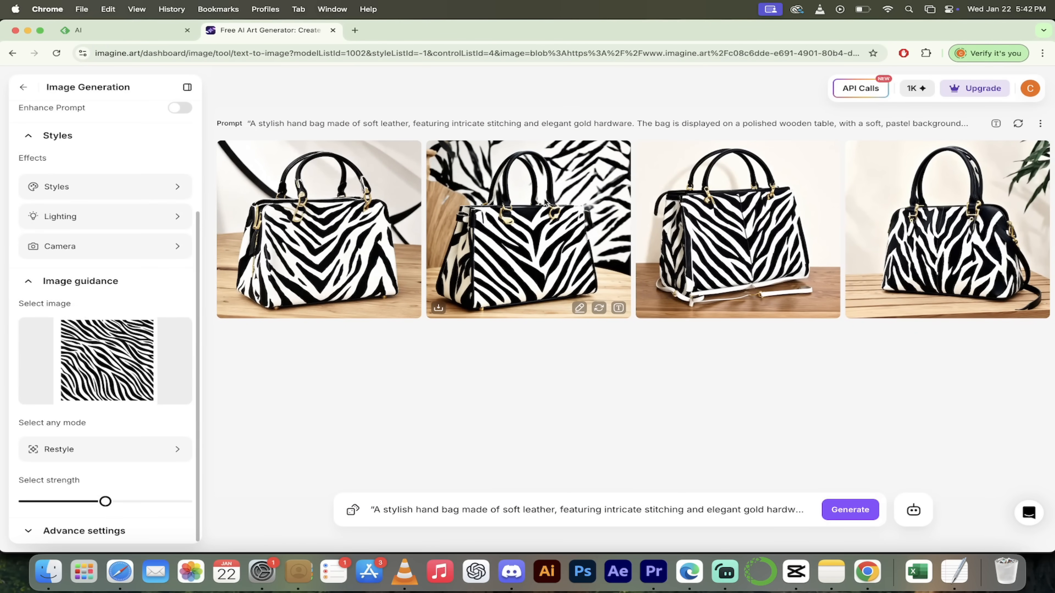
left_click(536, 203)
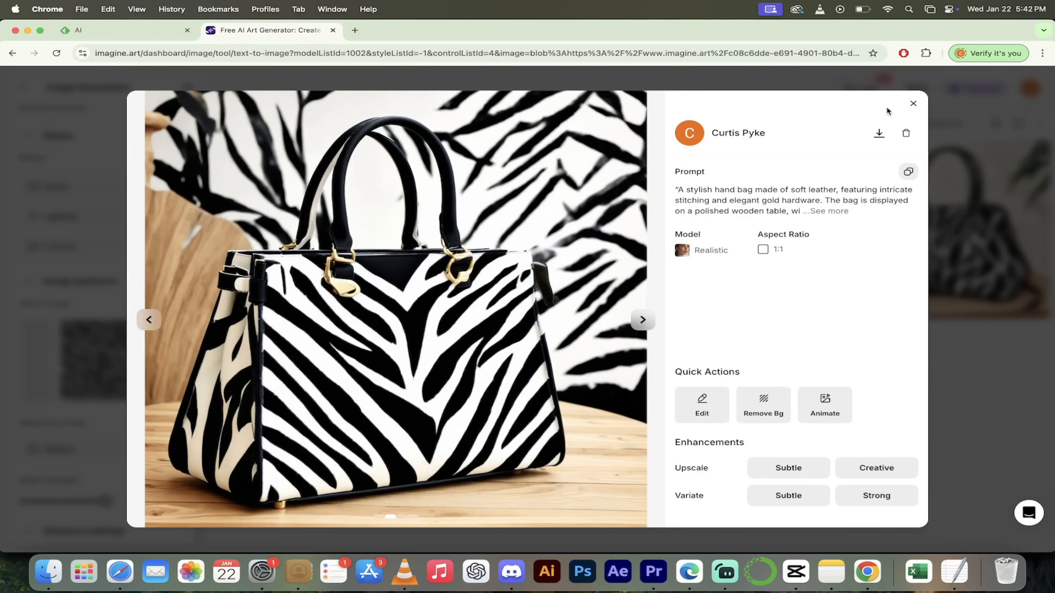
left_click(913, 103)
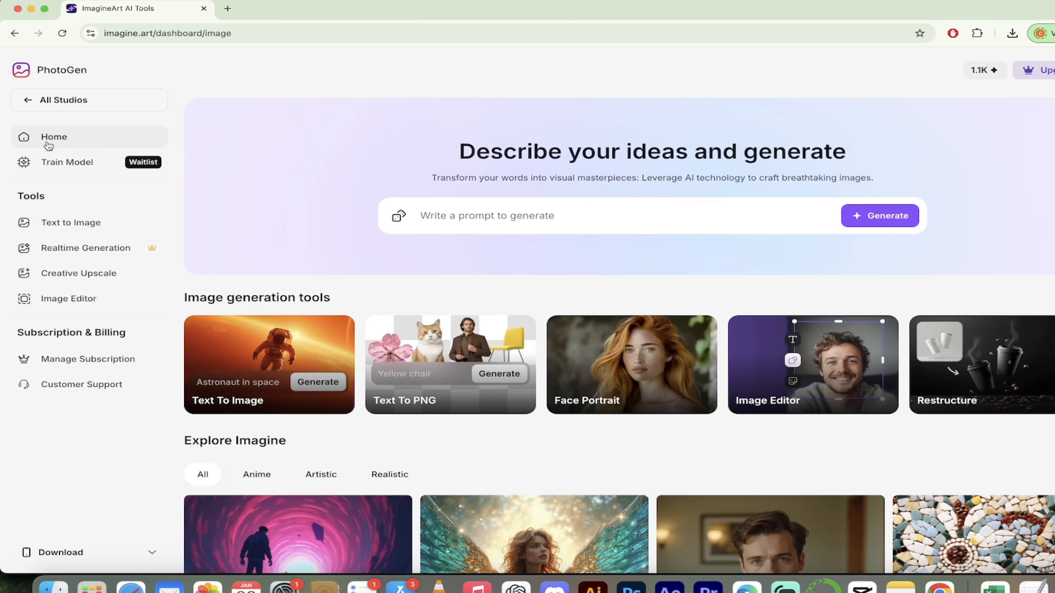
Go to the PhotoGen home page and open the Restructure tool from the image generation tools
left_click(48, 151)
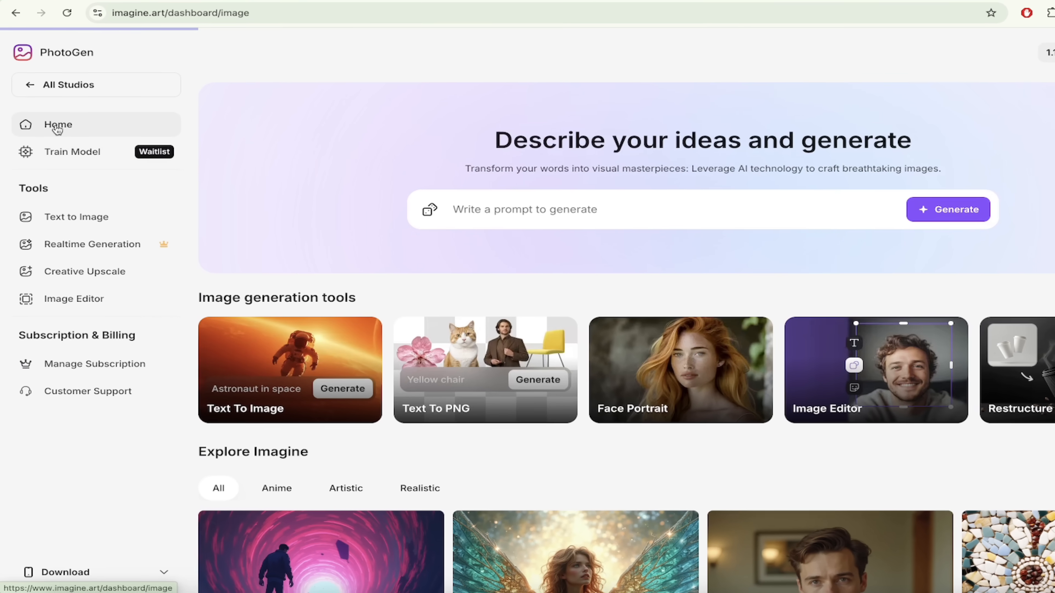
scroll(788, 380, "right", 4)
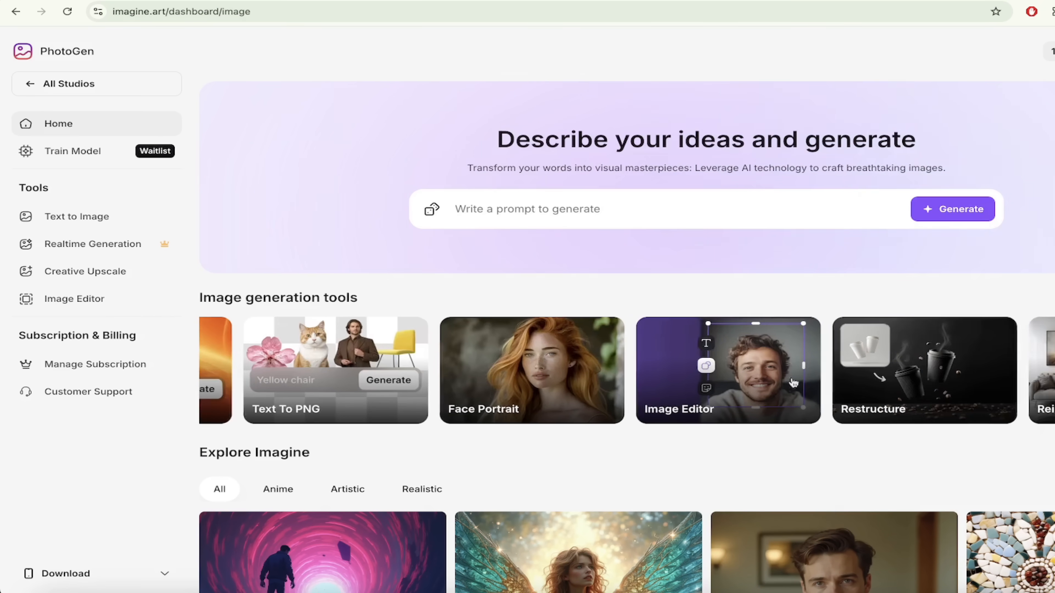
left_click(891, 367)
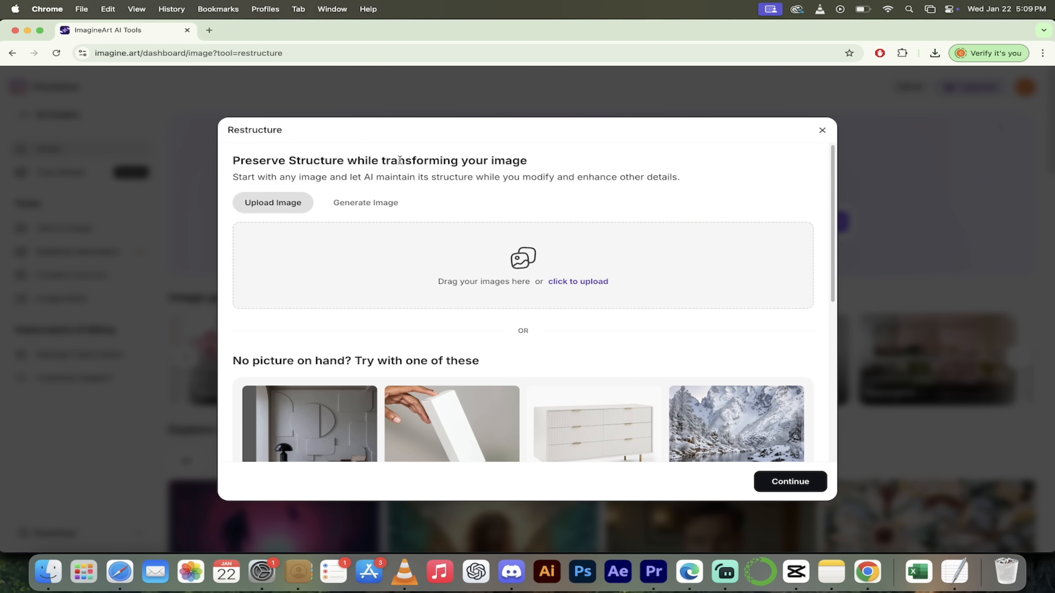
Look through Restructure's sample pictures and upload the dark curved logo from Finder as the source image
scroll(525, 363, "down", 5)
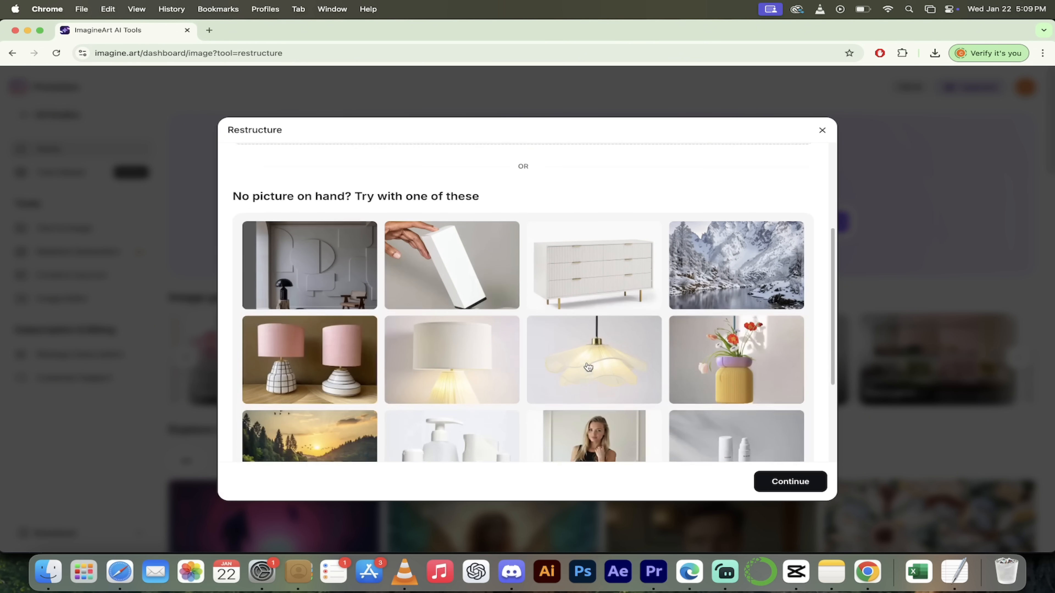
scroll(588, 367, "up", 5)
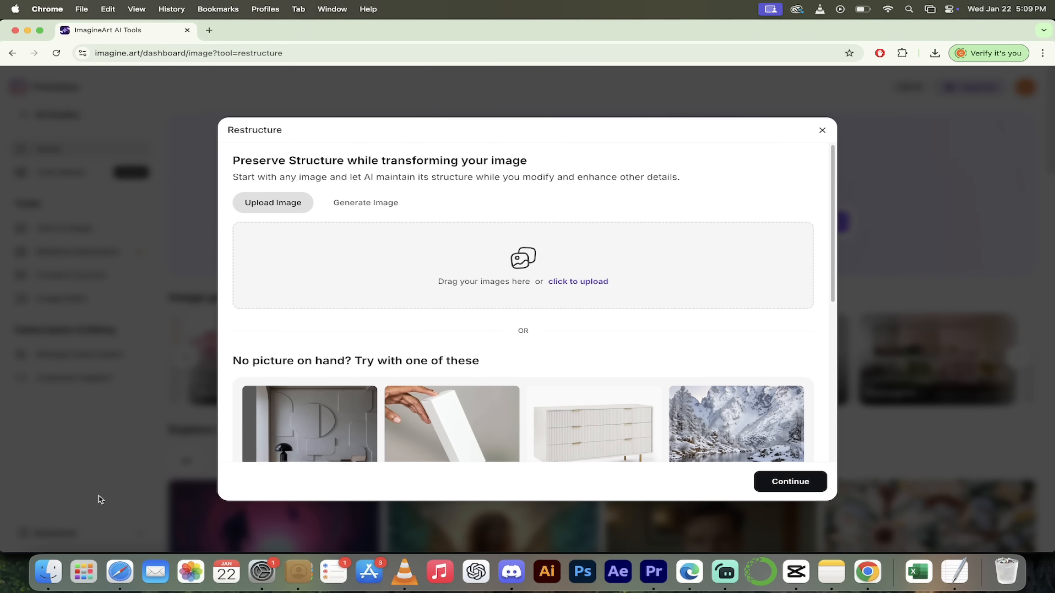
left_click(48, 576)
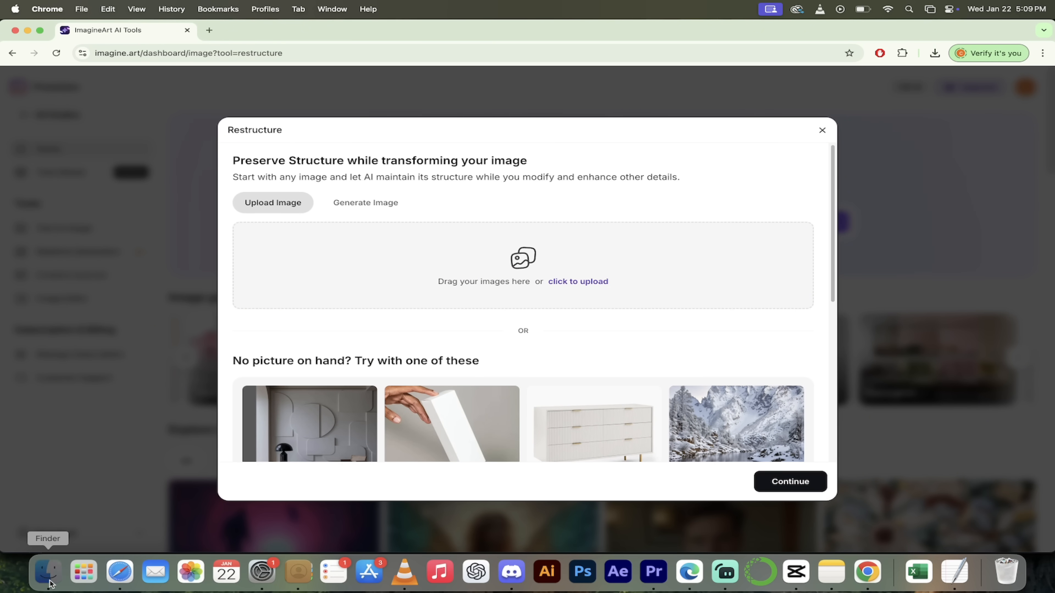
left_click_drag(777, 193, 512, 253)
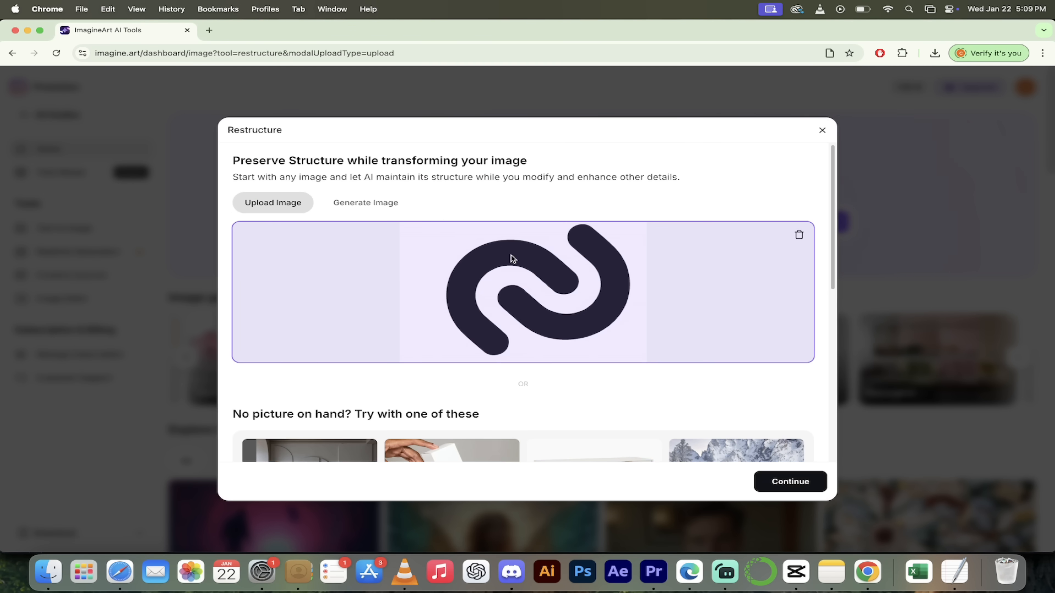
Continue and generate images from "an intersection in a metropolitan area with a grand monument in the middle and there is a marathon going on in the background."
left_click(790, 482)
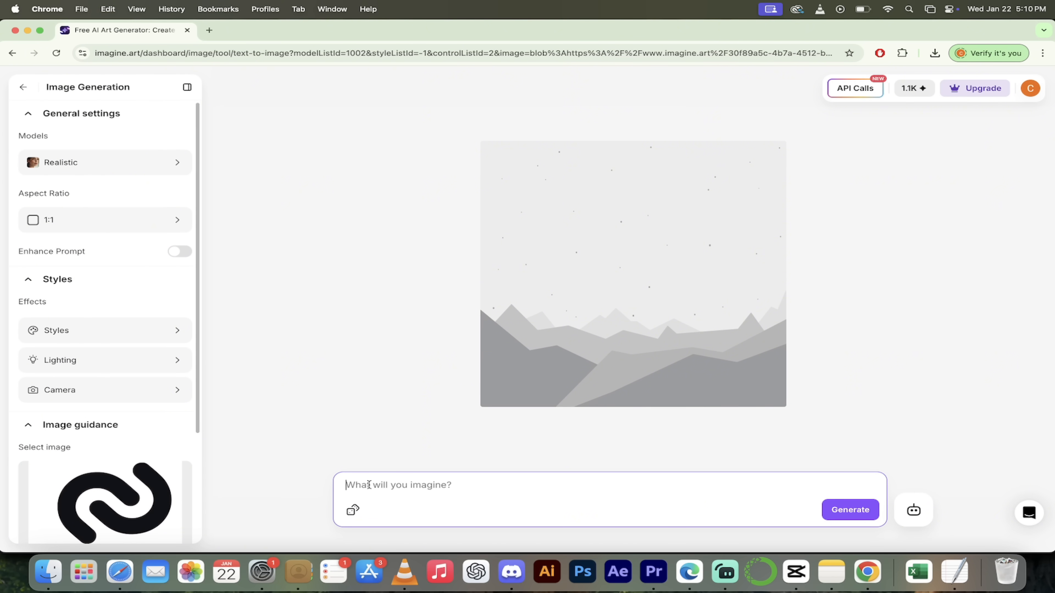
type("an intersection in a metropolitan area with a grand monument in the middle and there is a marathon going on in the background.")
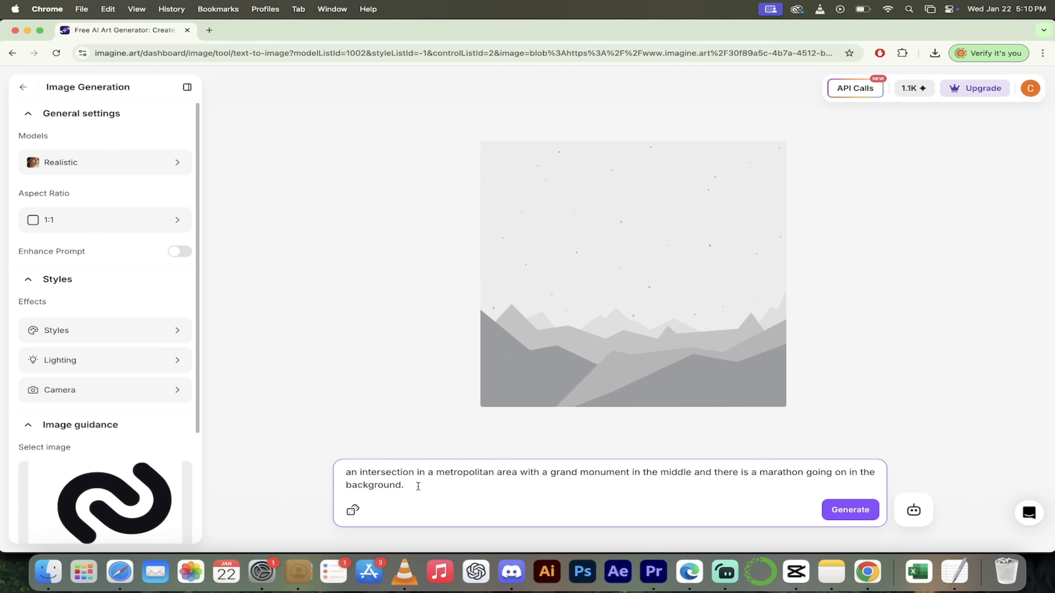
left_click(841, 514)
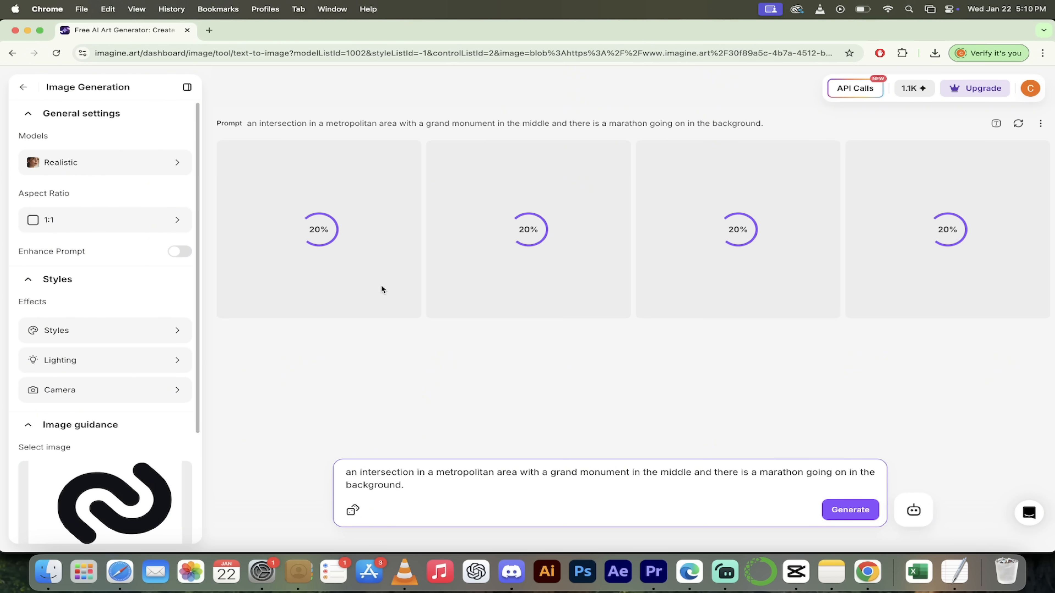
Check the number-of-images setting, and inspect the first and last generated intersection images enlarged
left_click(75, 431)
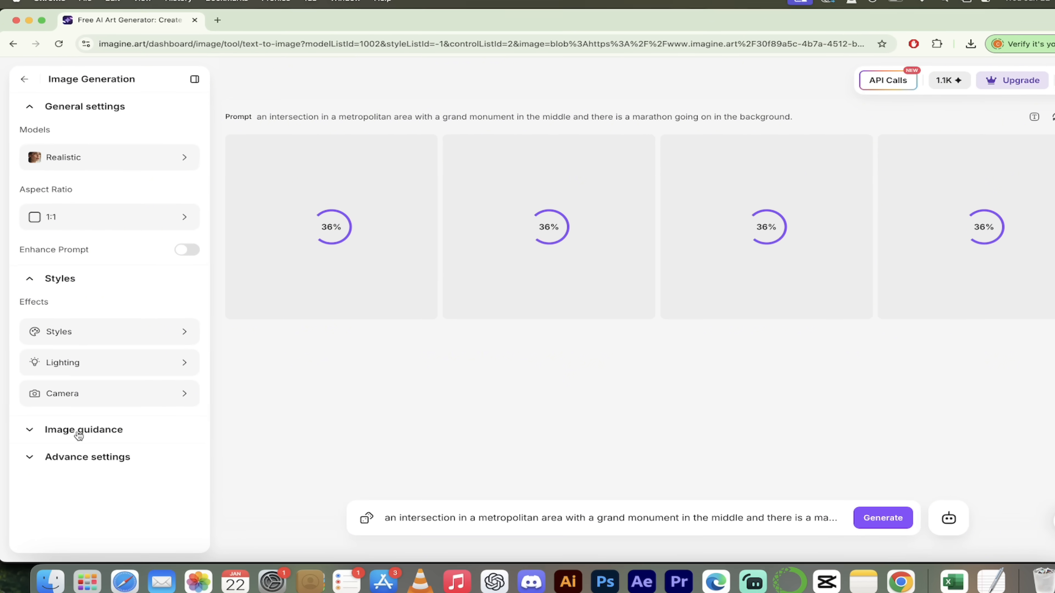
left_click(126, 477)
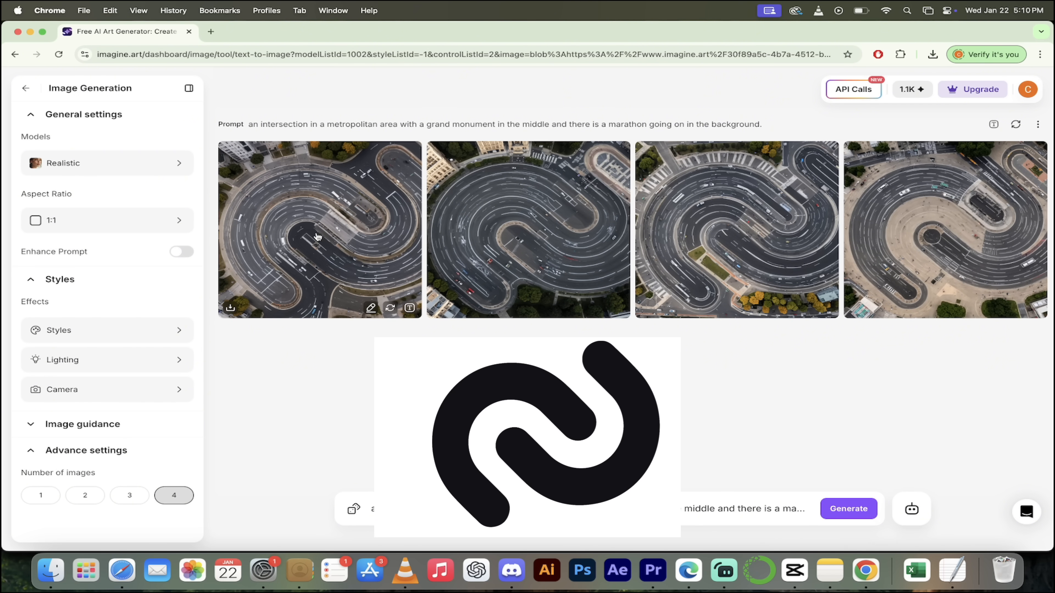
left_click(374, 223)
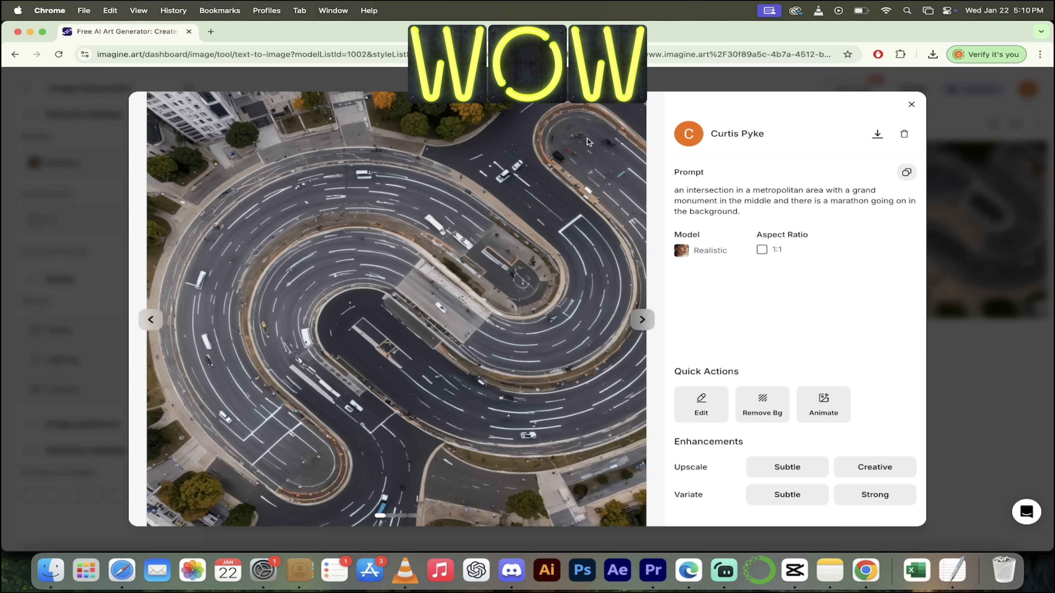
left_click(912, 106)
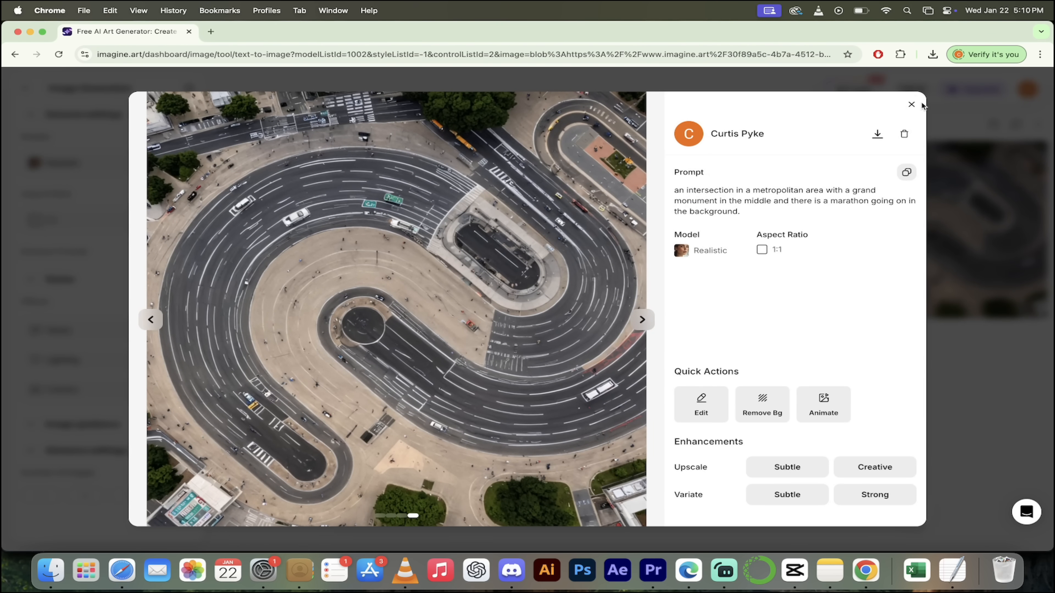
left_click(911, 108)
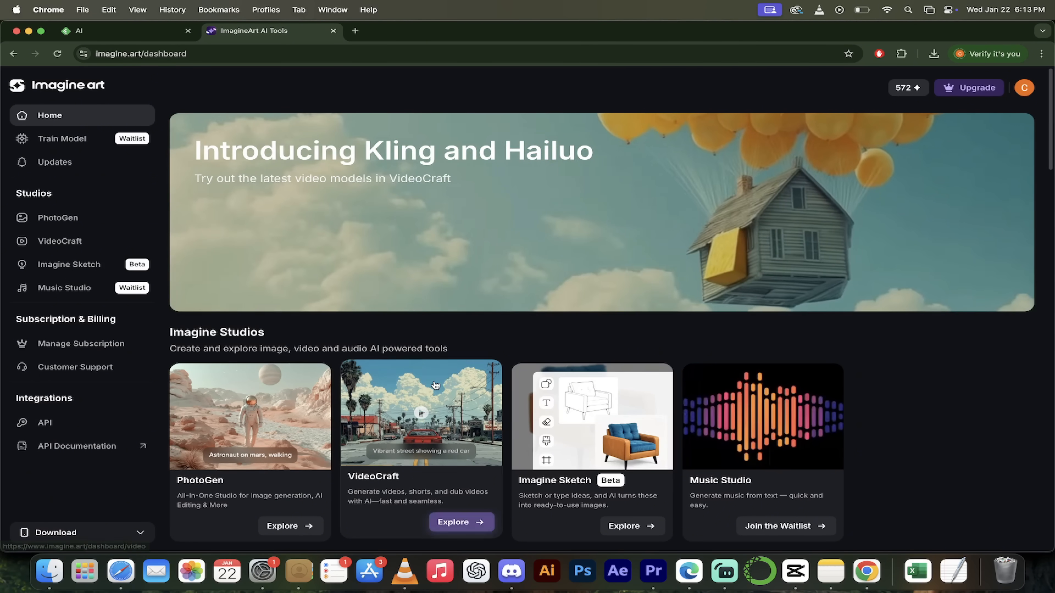
Open the VideoCraft studio and browse its Explore Imagine video gallery
scroll(435, 386, "down", 2)
left_click(444, 452)
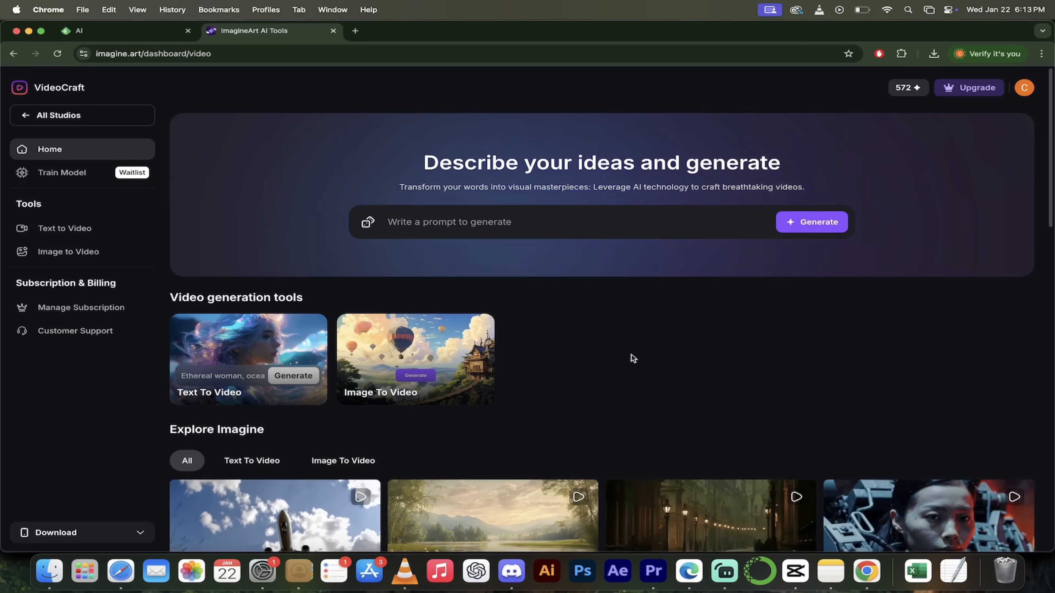
scroll(632, 358, "down", 5)
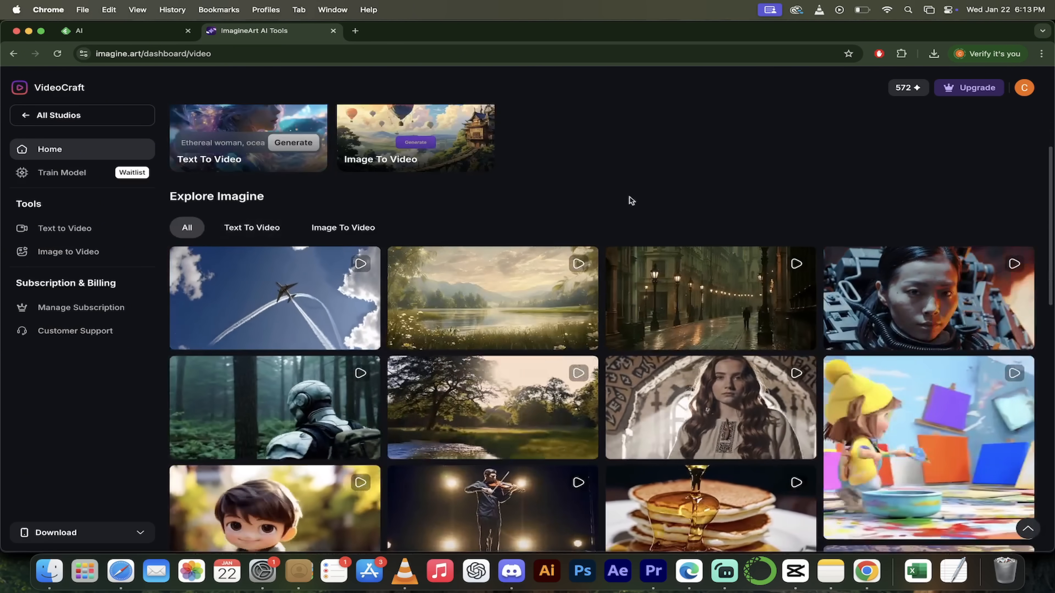
scroll(685, 291, "down", 2)
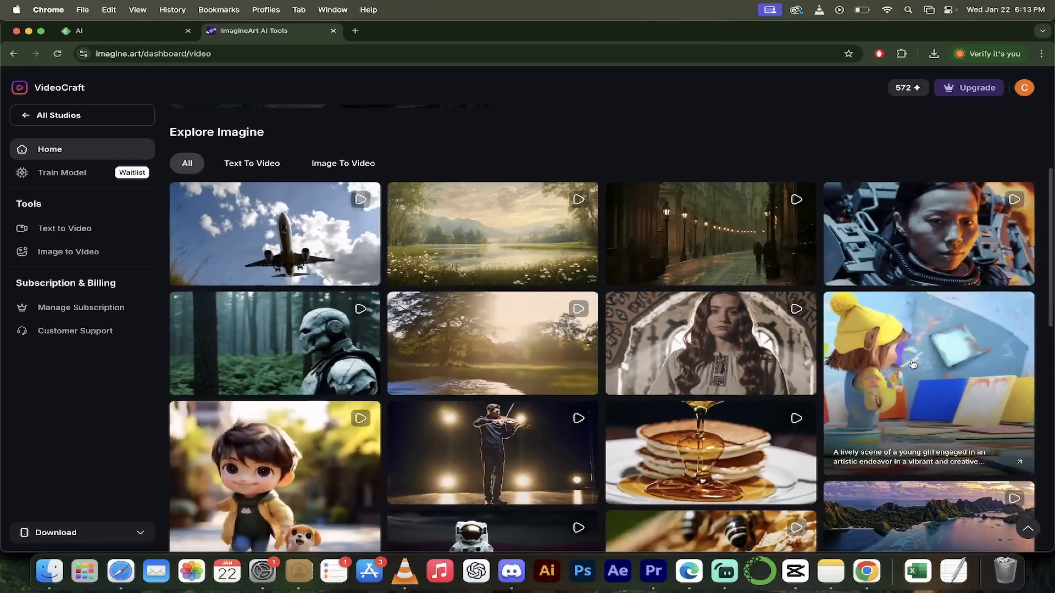
Play the sample videos of the girl in the yellow beanie and the boy running with a dog, closing each
left_click(912, 365)
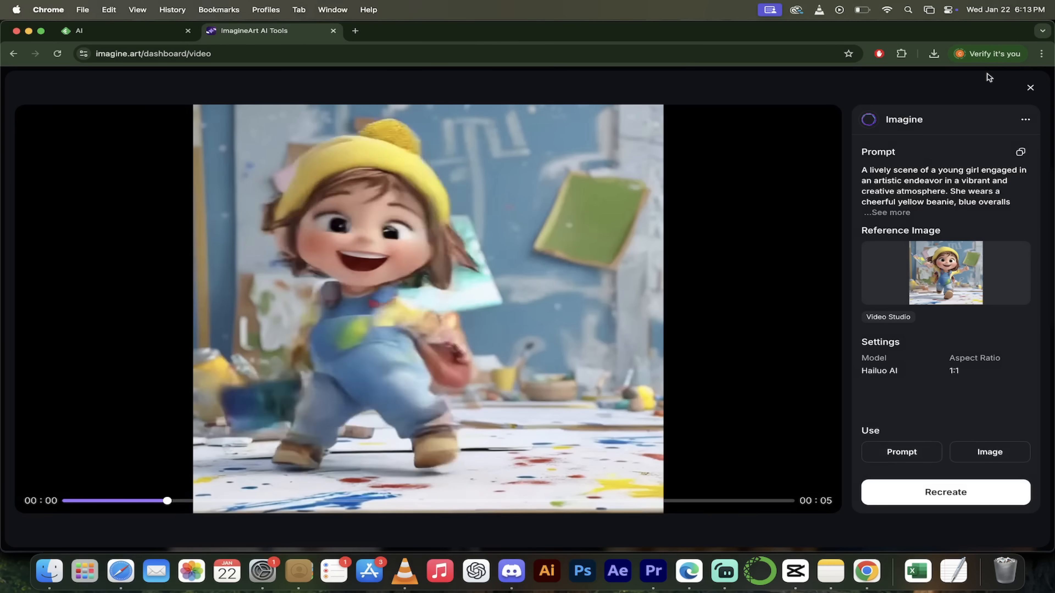
left_click(1030, 89)
scroll(519, 308, "down", 3)
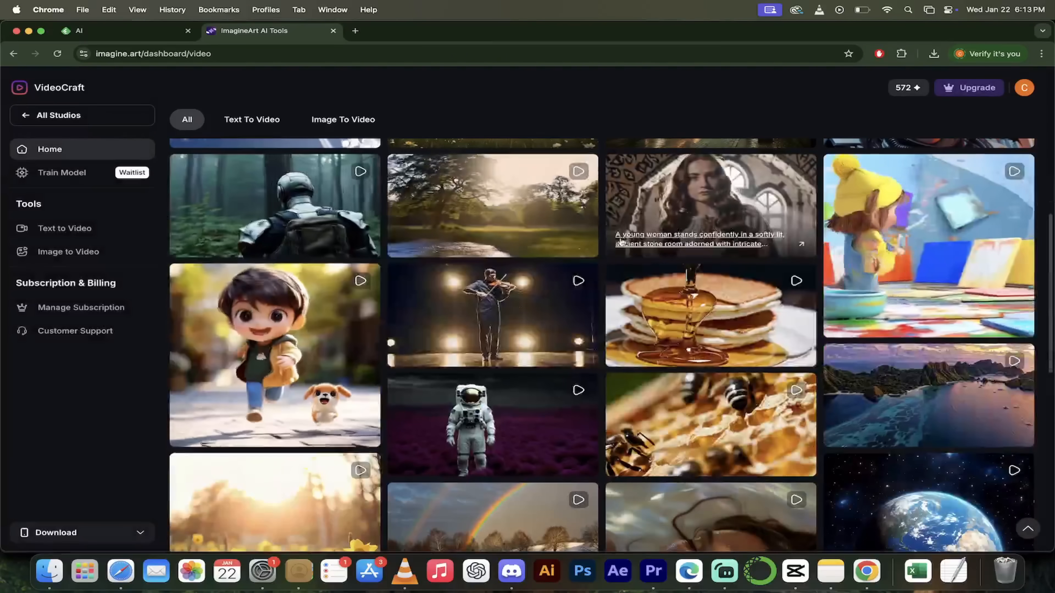
scroll(519, 309, "down", 2)
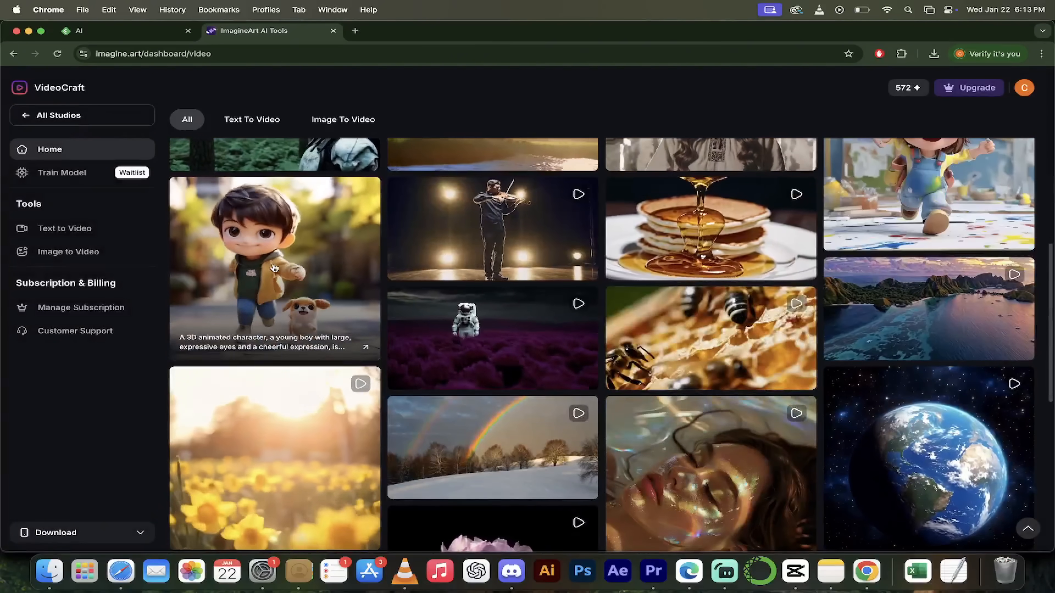
left_click(275, 267)
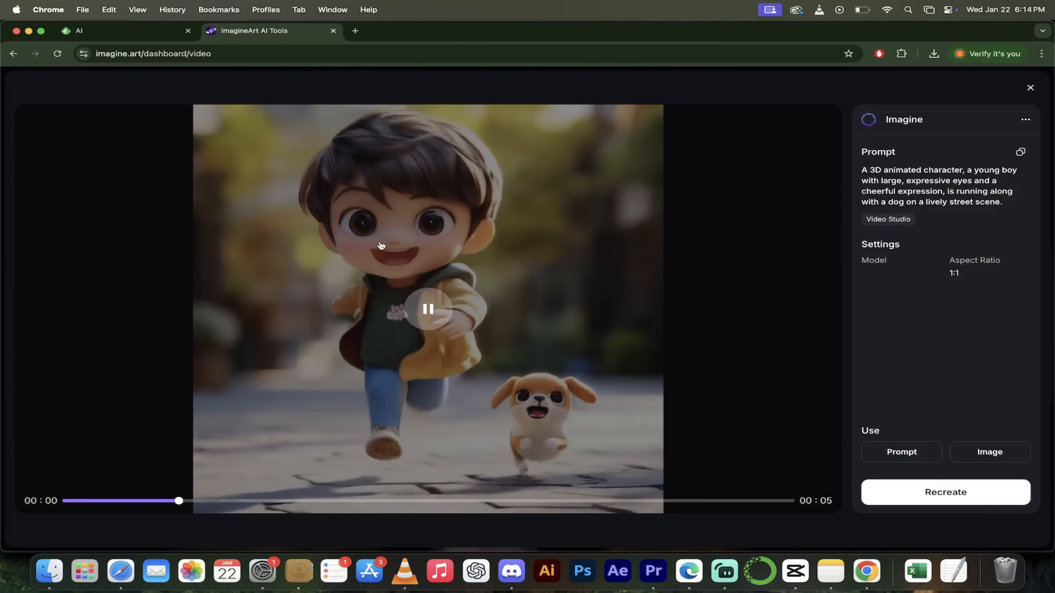
left_click(1031, 89)
Browse further through the video gallery and view the giant black cat and red-robed figure sample
scroll(512, 369, "down", 5)
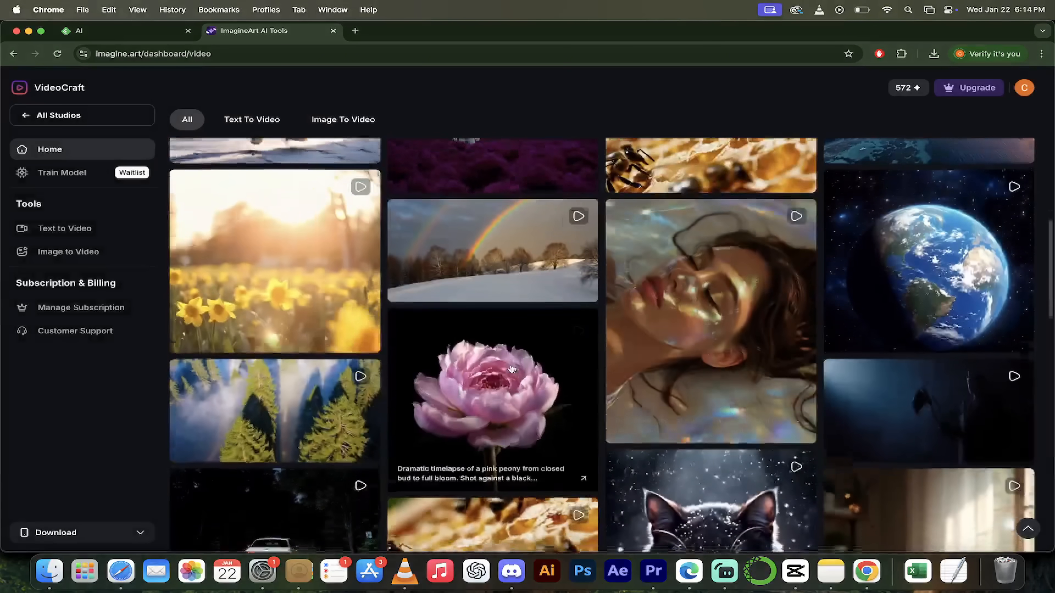
scroll(719, 315, "down", 3)
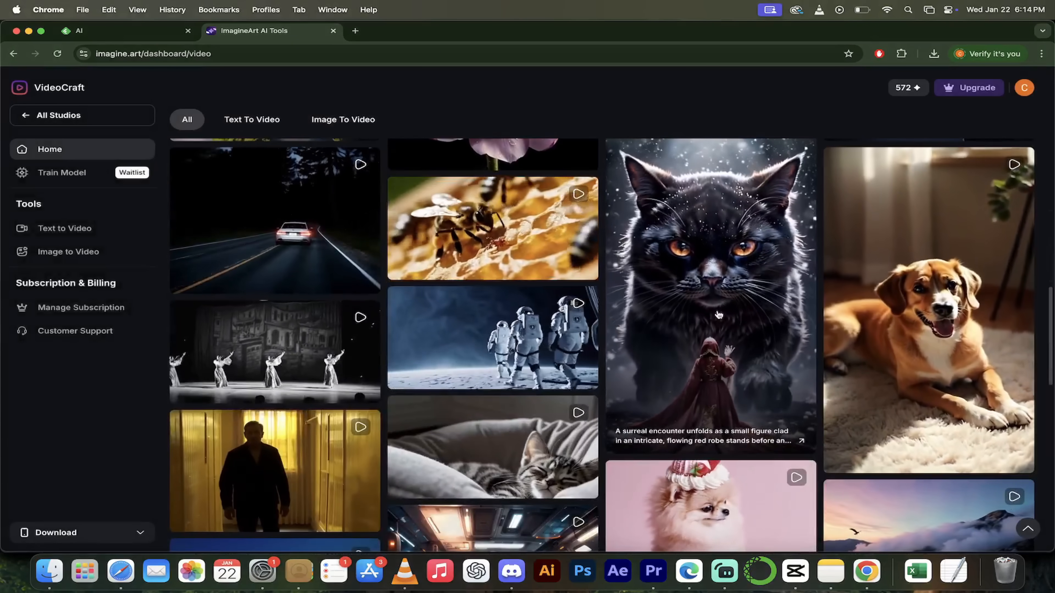
left_click(718, 315)
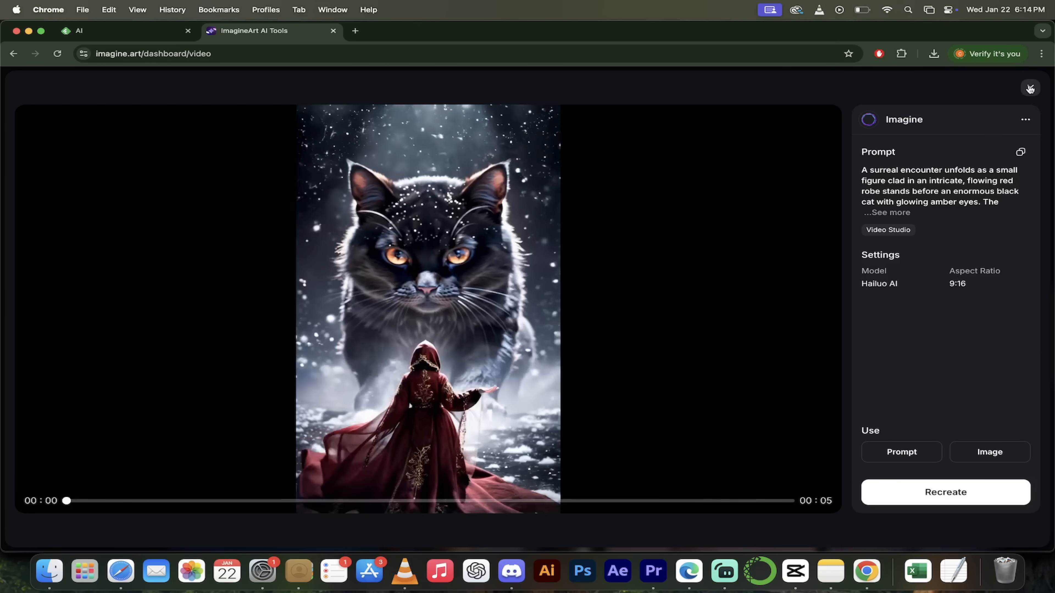
left_click(1030, 88)
Open the Text To Video tool from VideoCraft's video generation tools and select the entire ballerina prompt
scroll(563, 304, "up", 15)
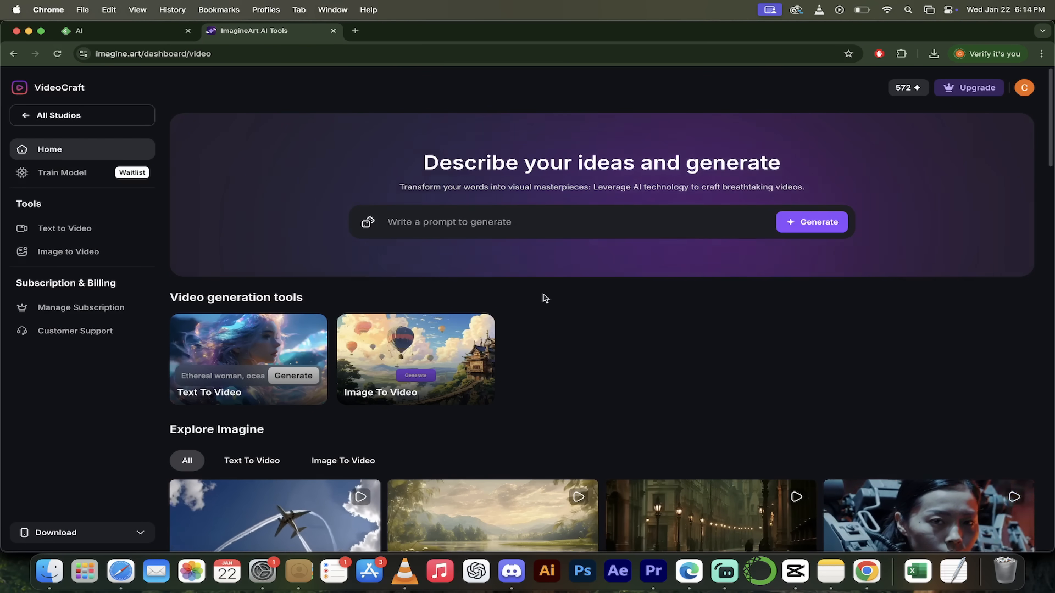
left_click(247, 362)
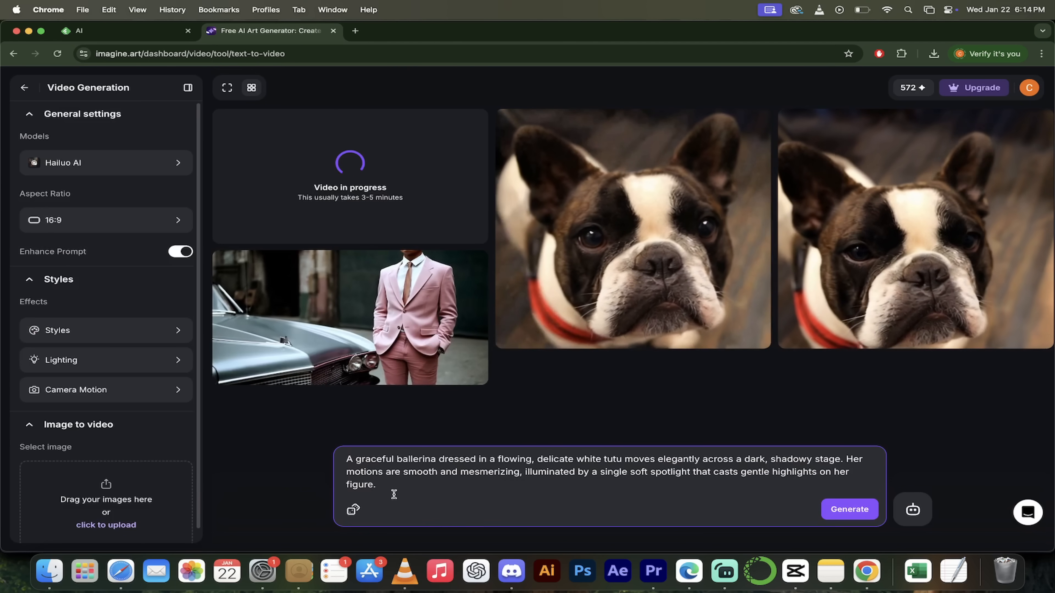
left_click_drag(391, 493, 323, 457)
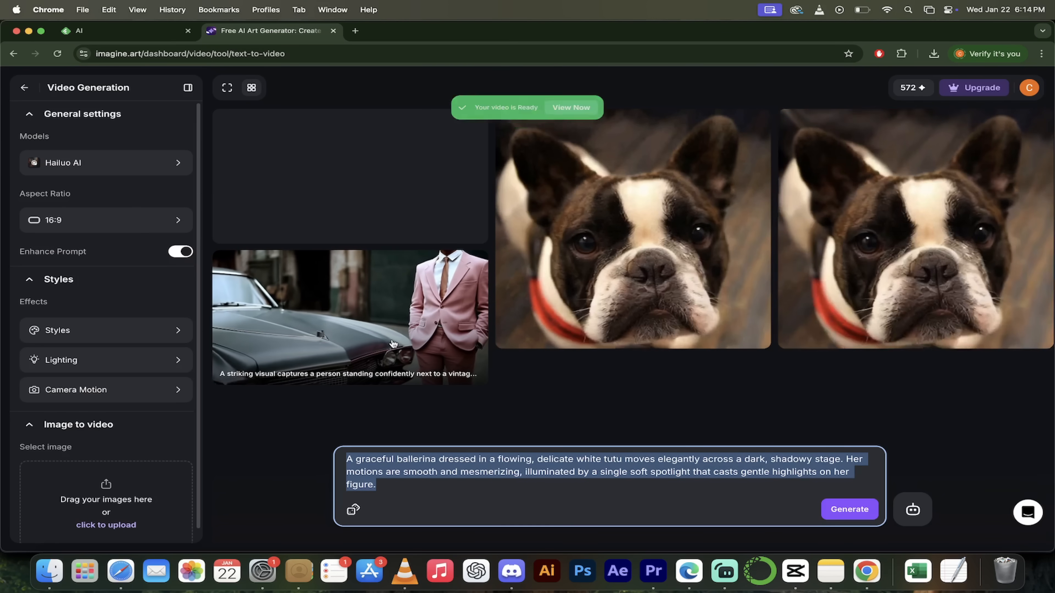
Copy the entire ballerina prompt and clear the prompt field
left_click(416, 494)
key("super+a")
key("super+c")
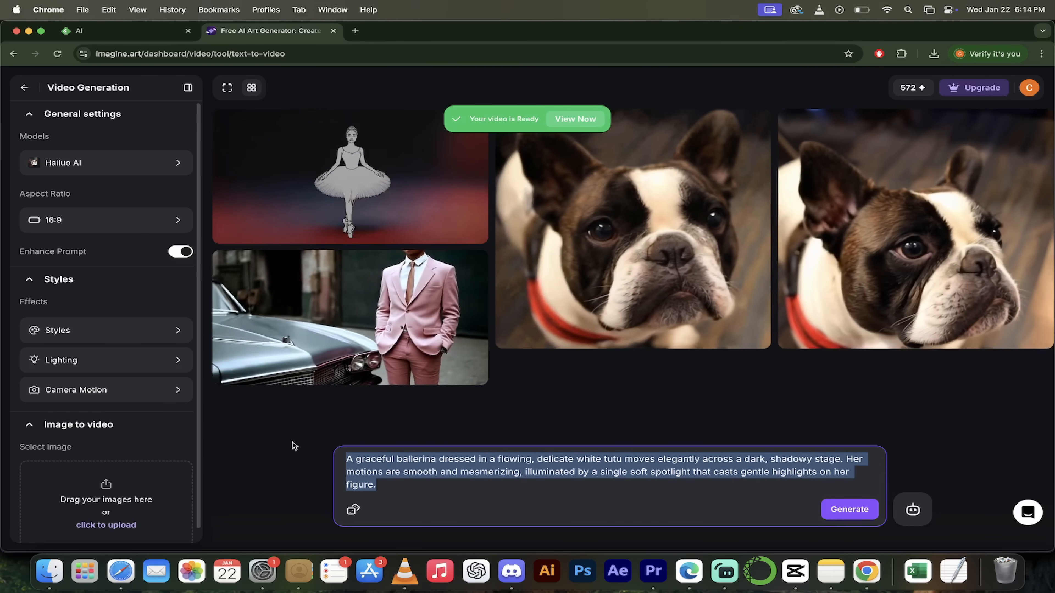
key("BackSpace")
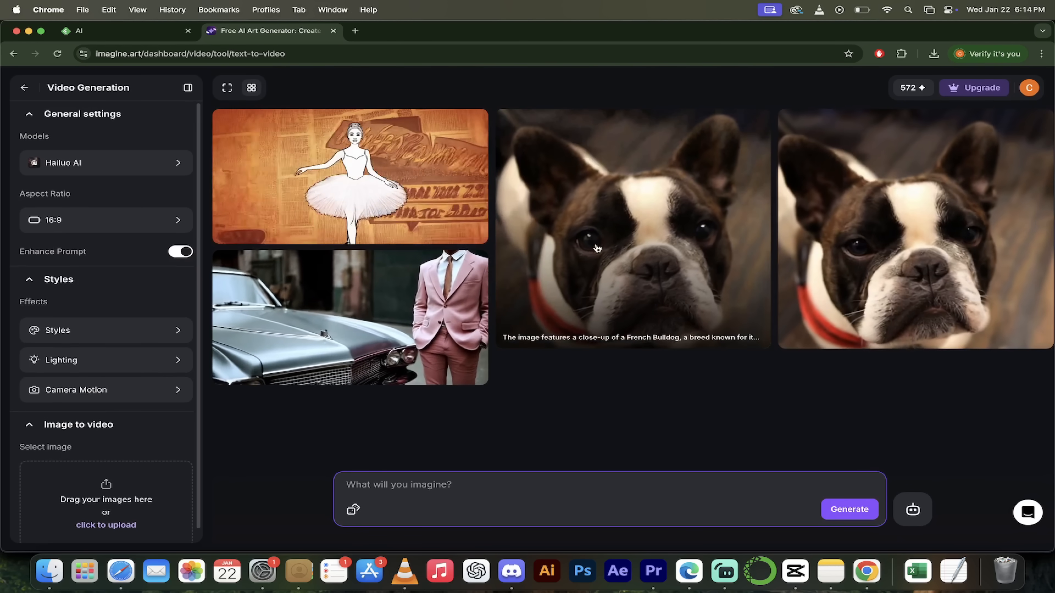
Set the video generation model to Hailuo AI Live and recheck the list of available models
left_click(125, 168)
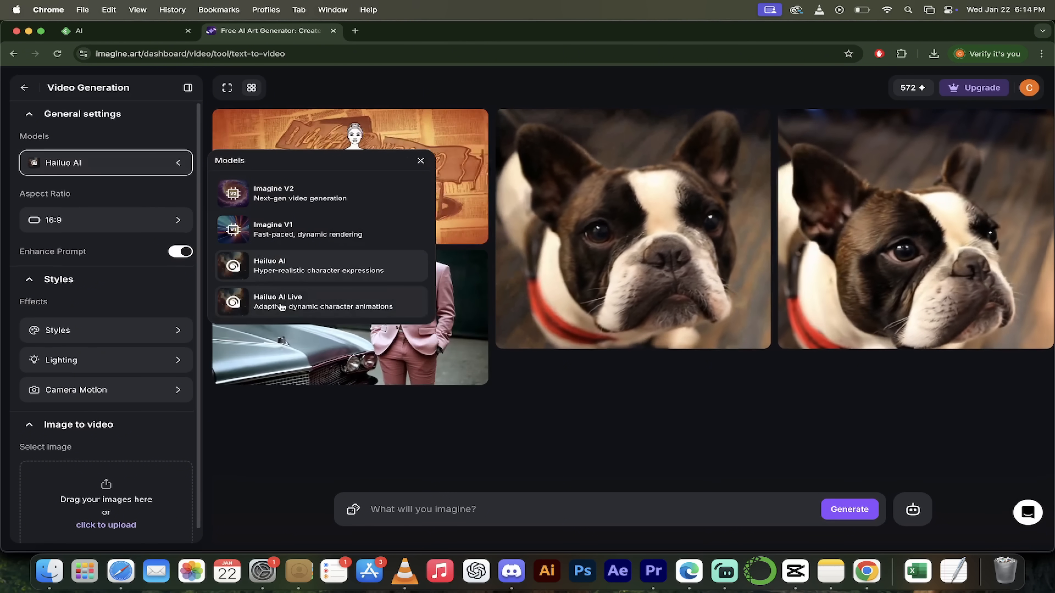
left_click(266, 301)
left_click(166, 165)
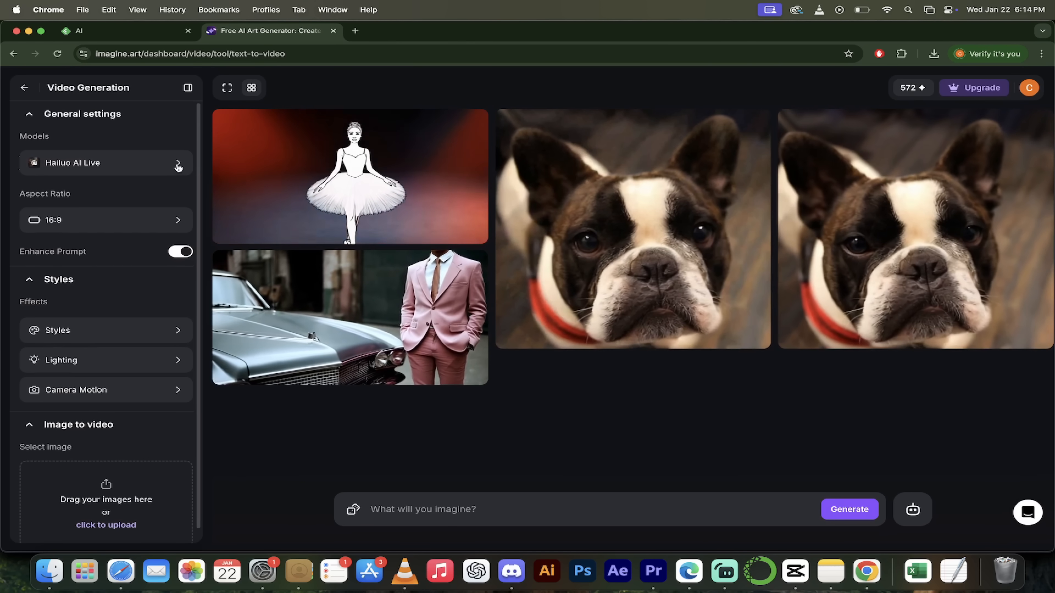
left_click(178, 165)
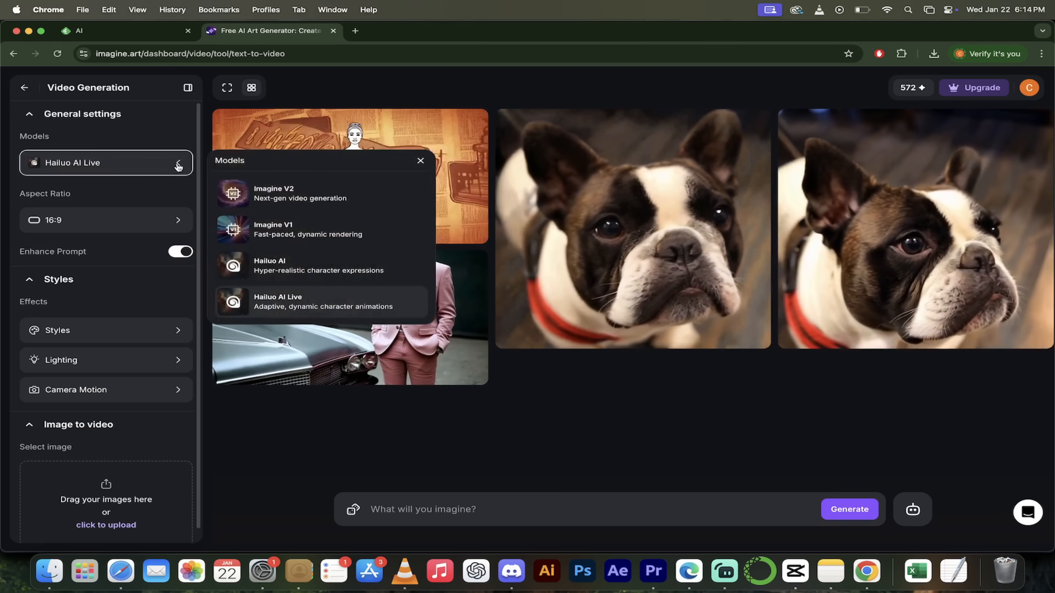
left_click(179, 165)
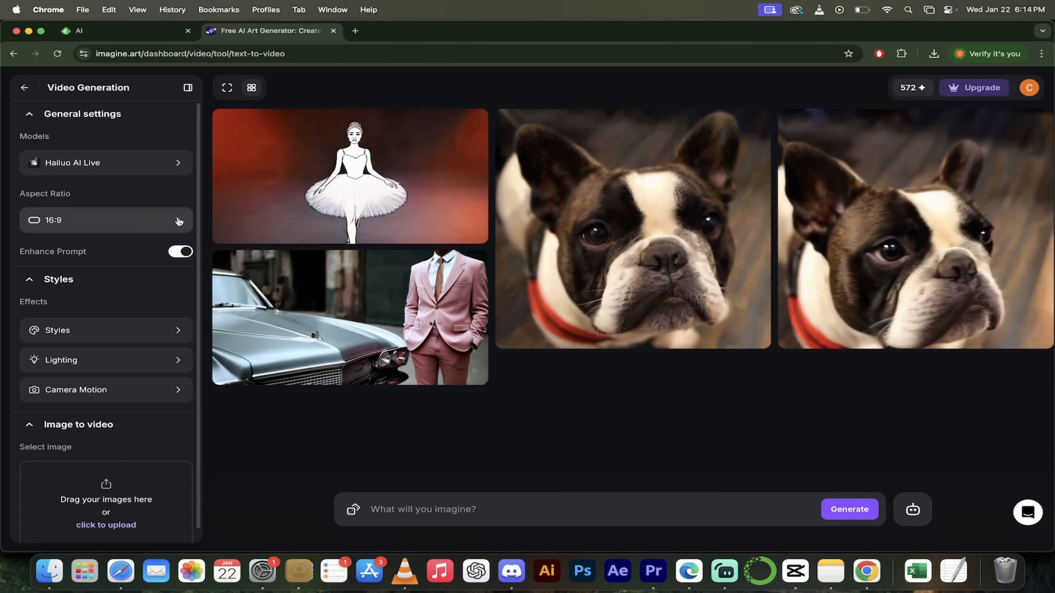
Check the aspect ratio options, keeping 16:9, and turn off Enhance Prompt
left_click(179, 222)
left_click(139, 218)
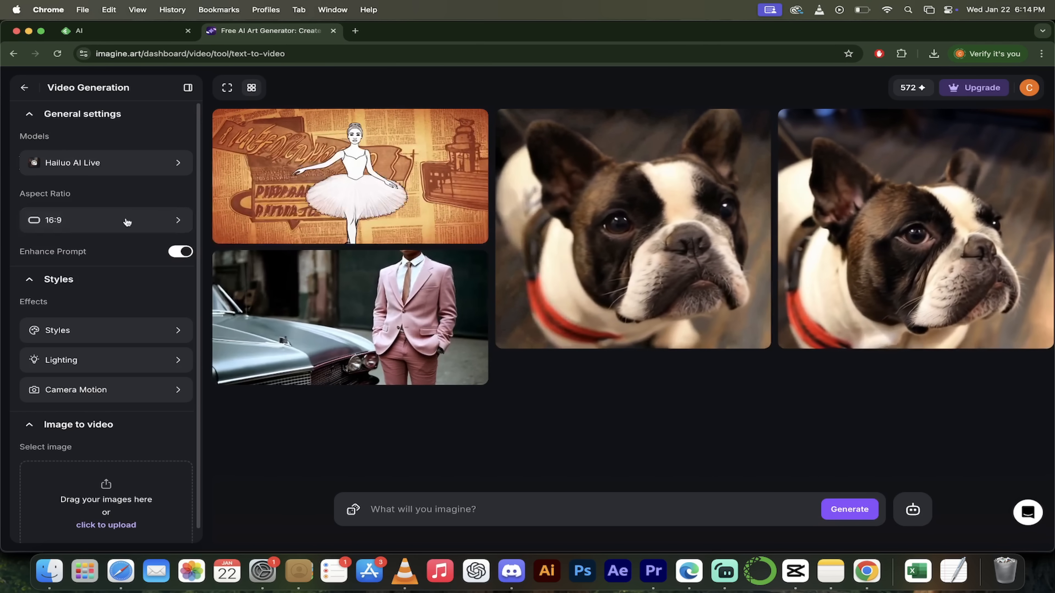
scroll(107, 259, "down", 1)
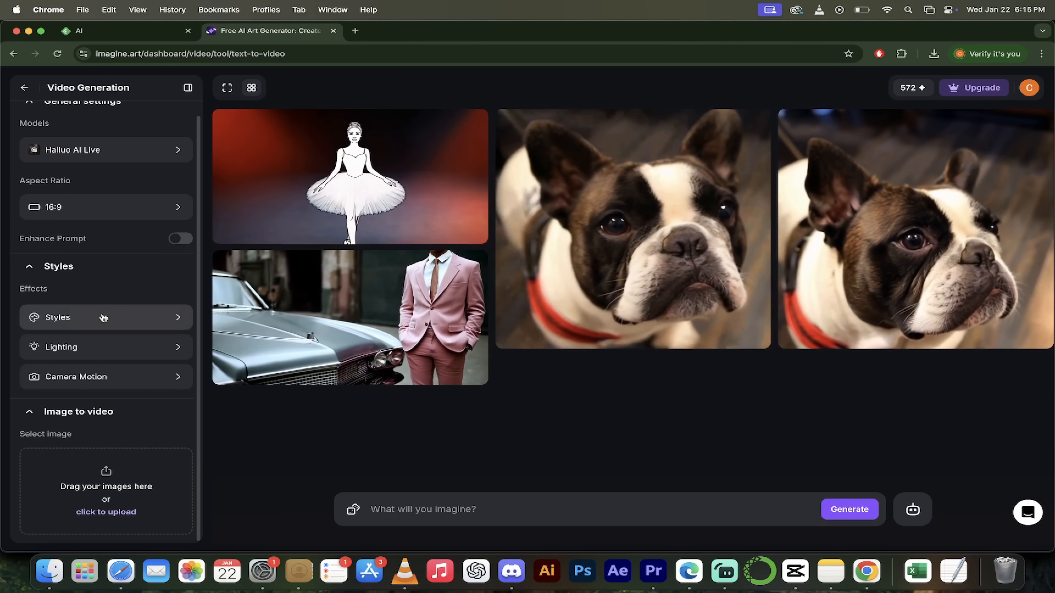
Look through the available style presets and the full list of lighting effects without choosing any
left_click(103, 318)
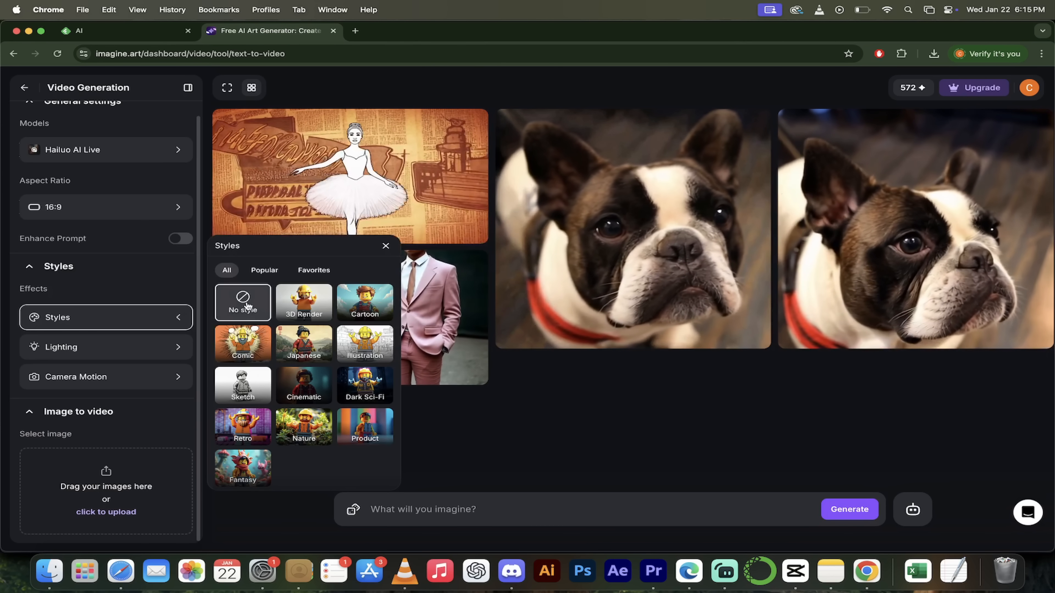
left_click(156, 321)
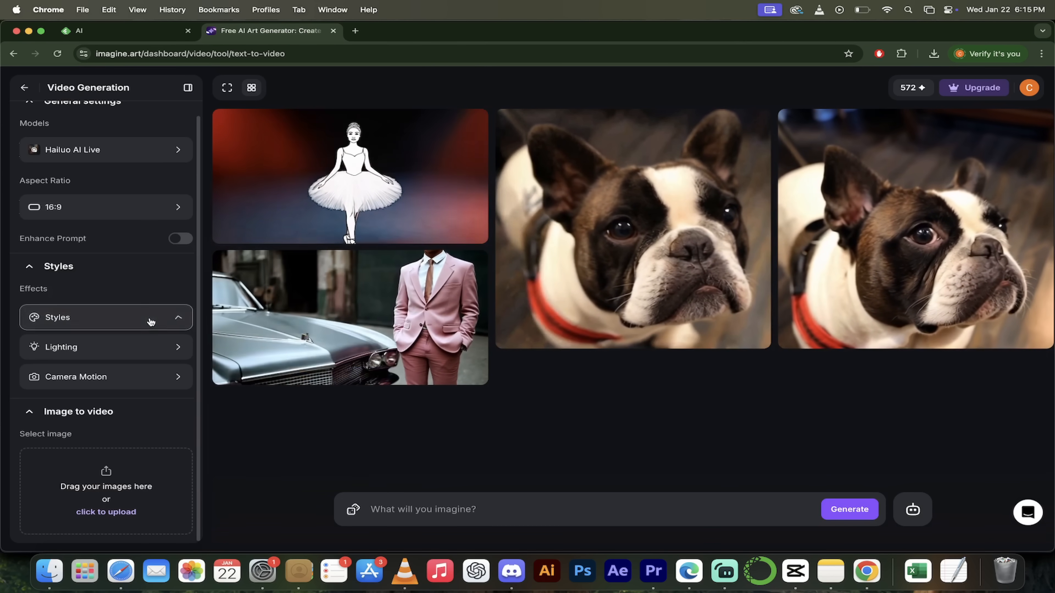
left_click(127, 347)
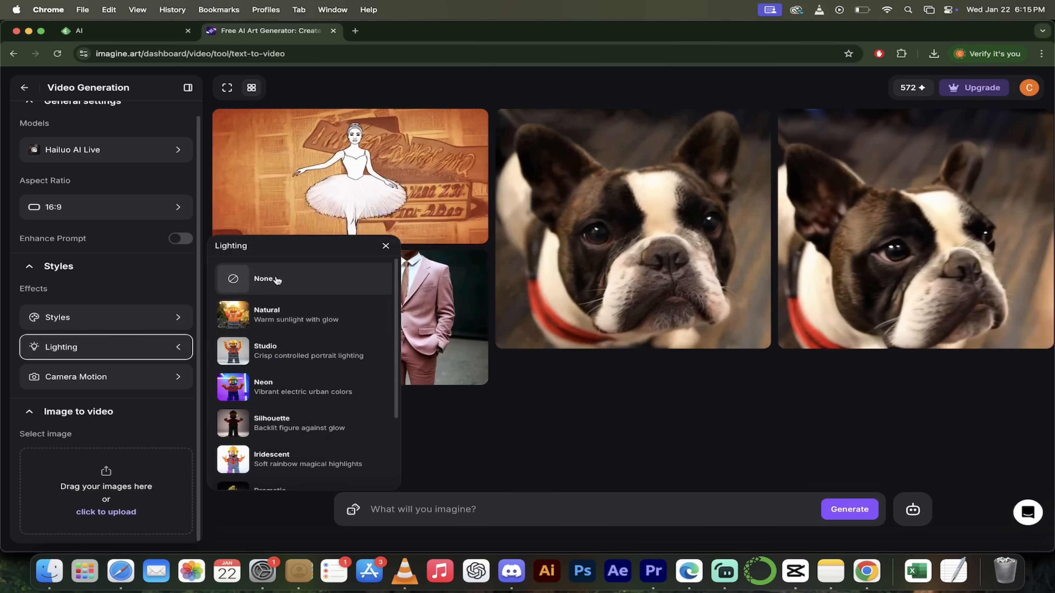
scroll(315, 414, "down", 3)
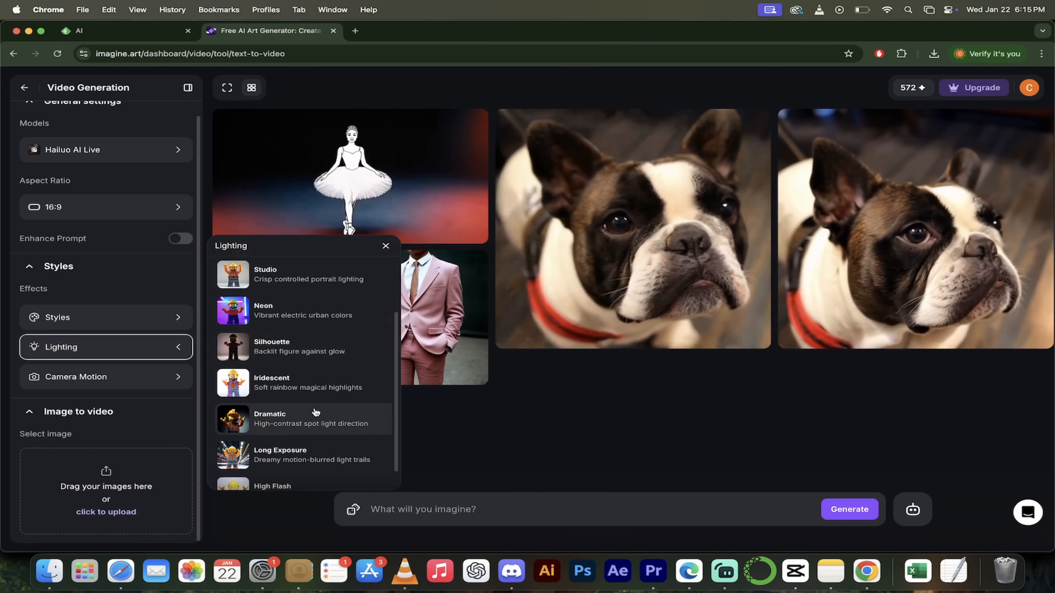
scroll(316, 413, "down", 1)
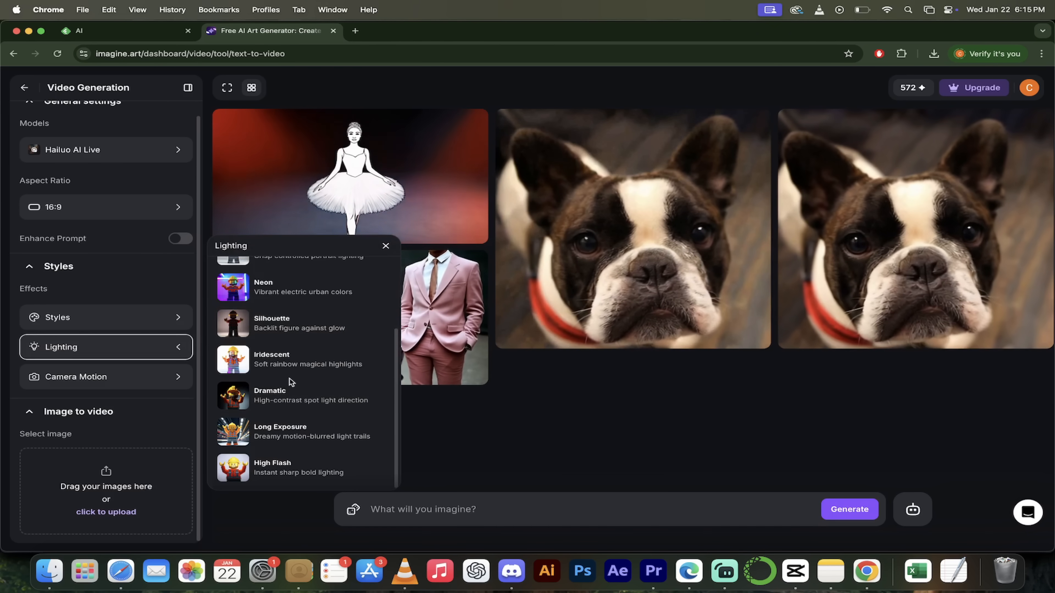
scroll(289, 414, "up", 1)
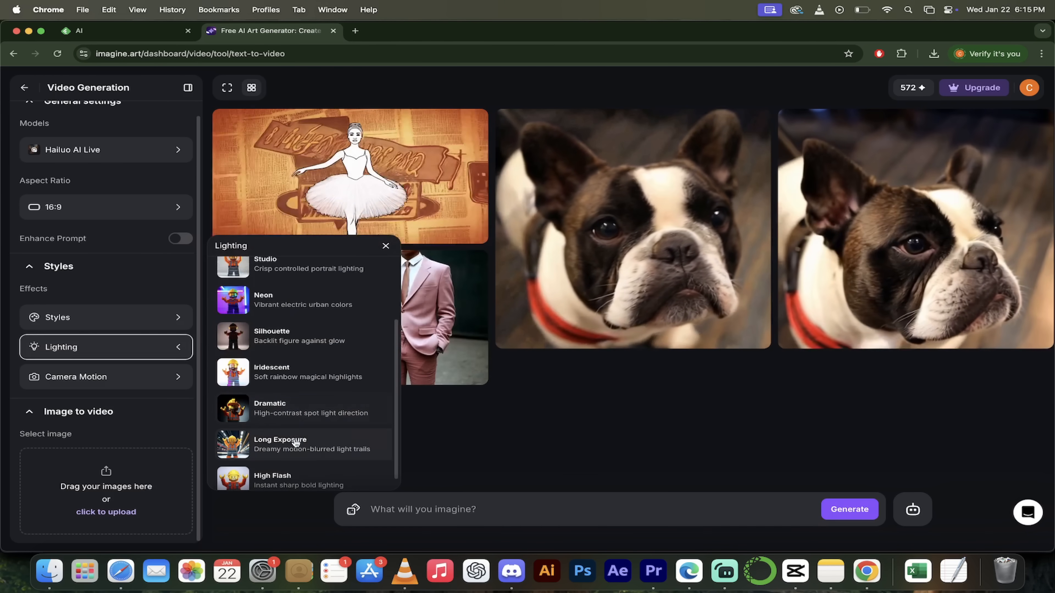
scroll(295, 450, "up", 3)
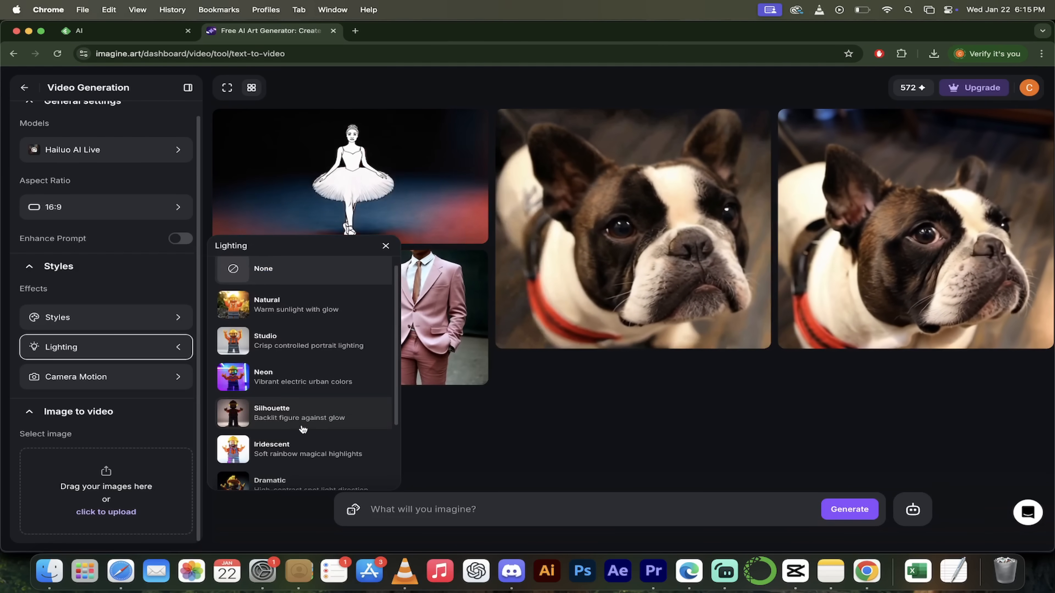
scroll(304, 430, "up", 1)
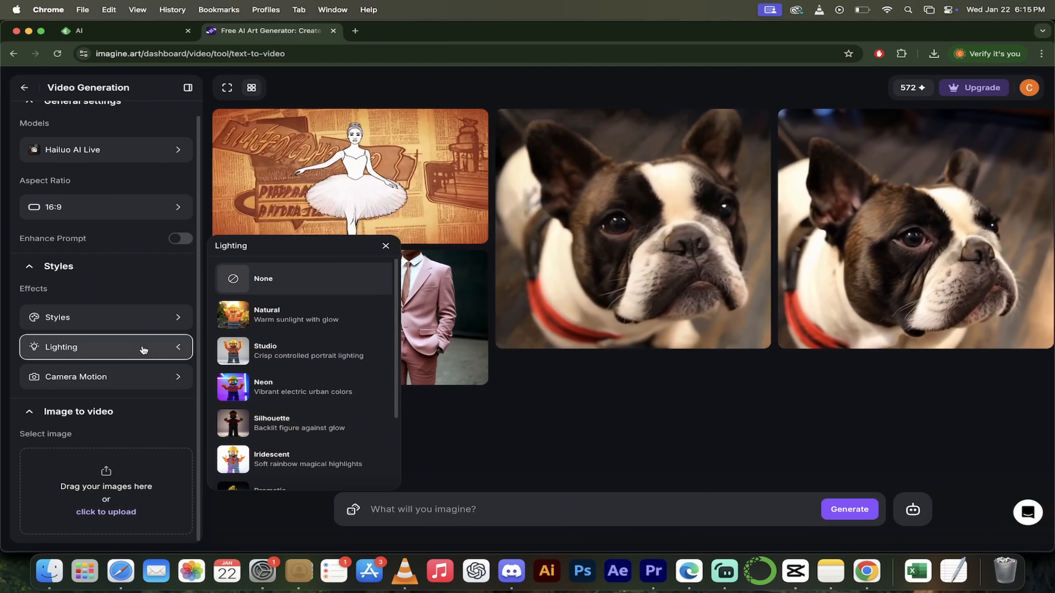
left_click(144, 350)
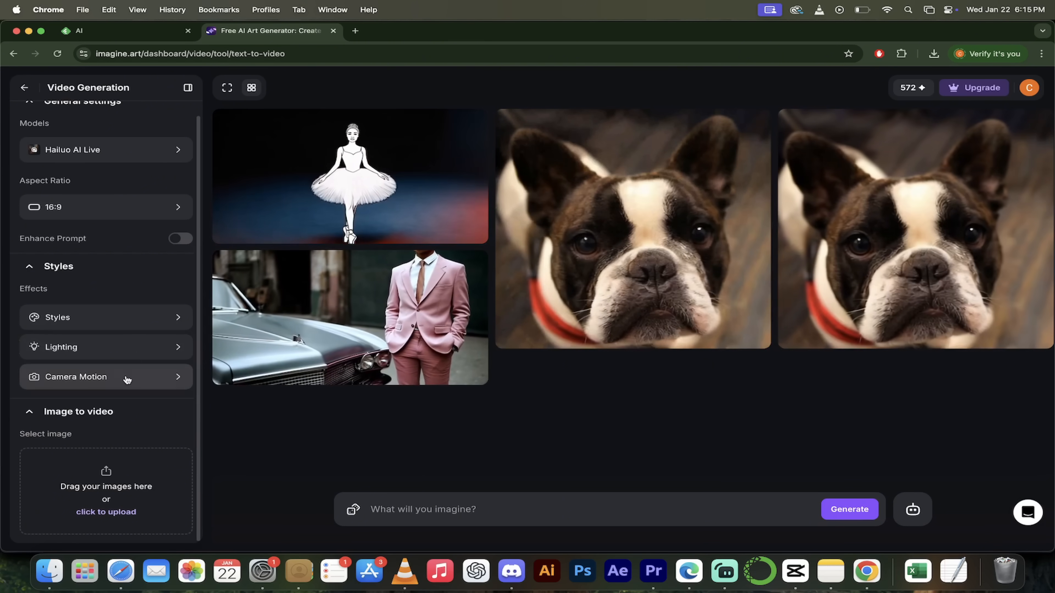
Look through the available camera motion effects without choosing one
left_click(127, 379)
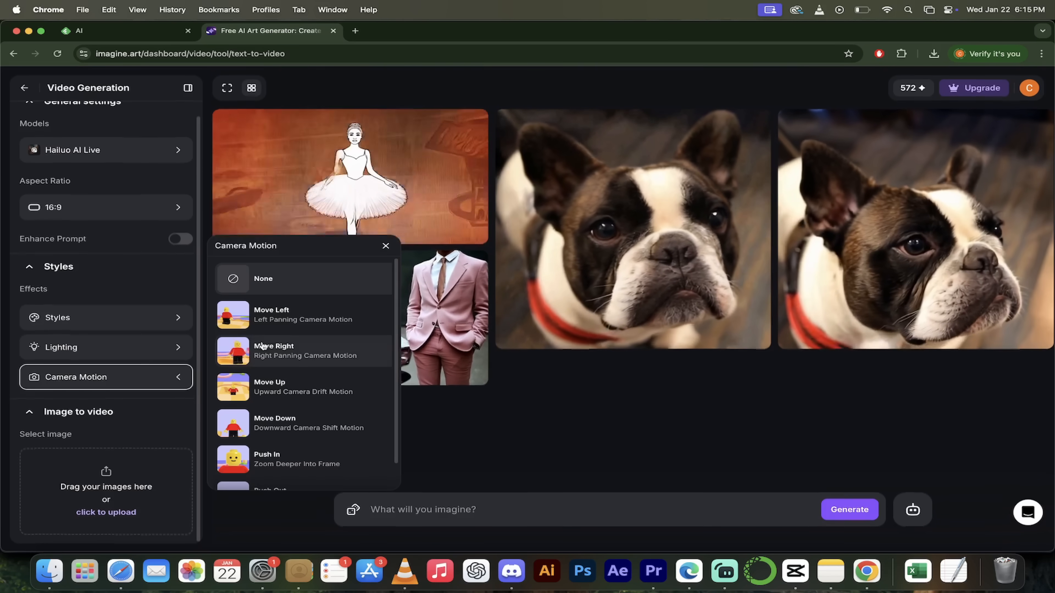
scroll(263, 346, "down", 1)
scroll(271, 337, "up", 1)
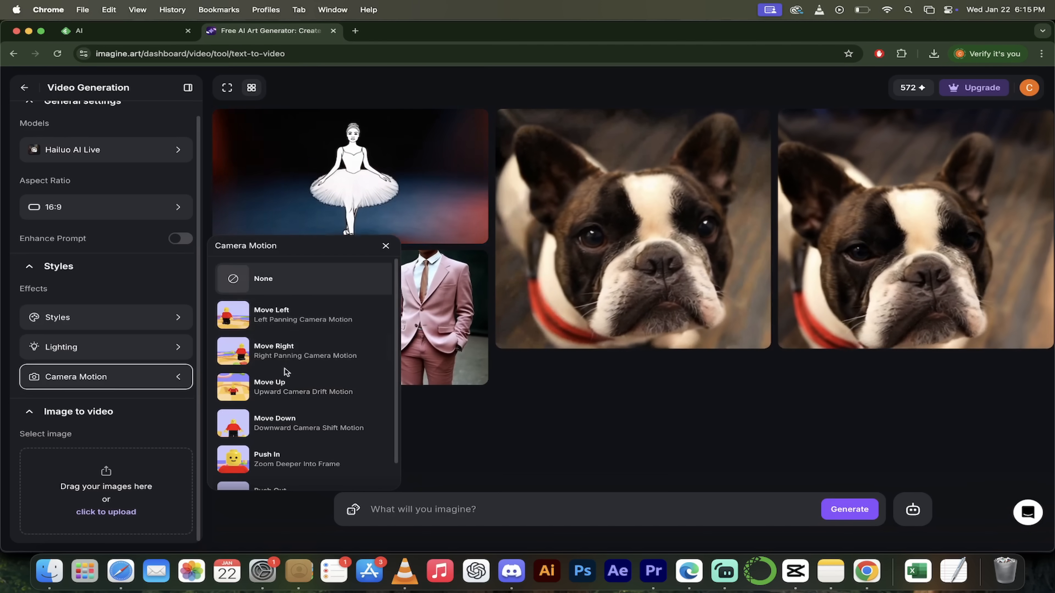
scroll(287, 372, "down", 1)
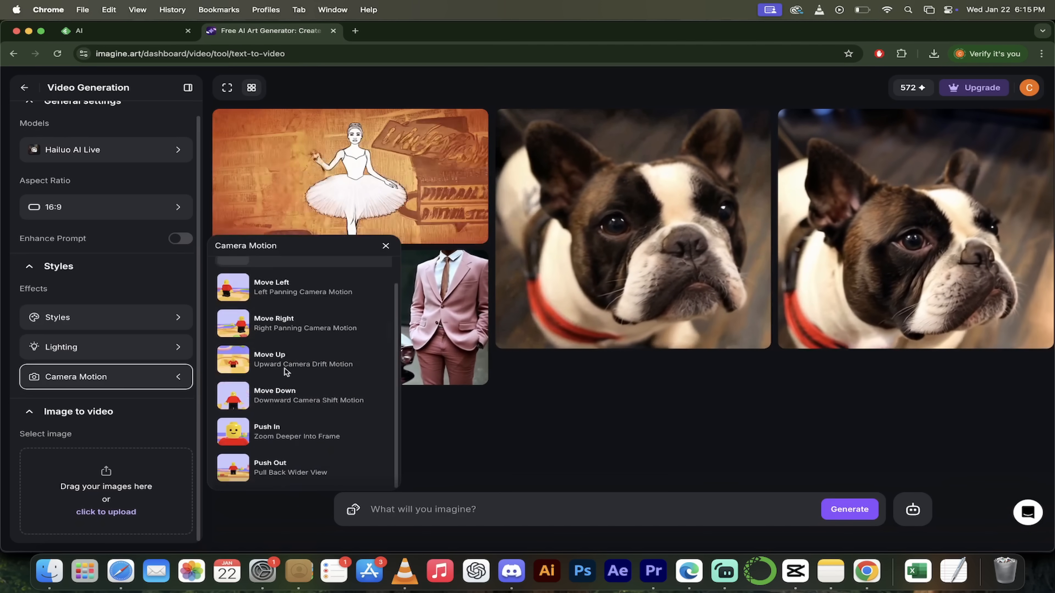
scroll(274, 433, "up", 1)
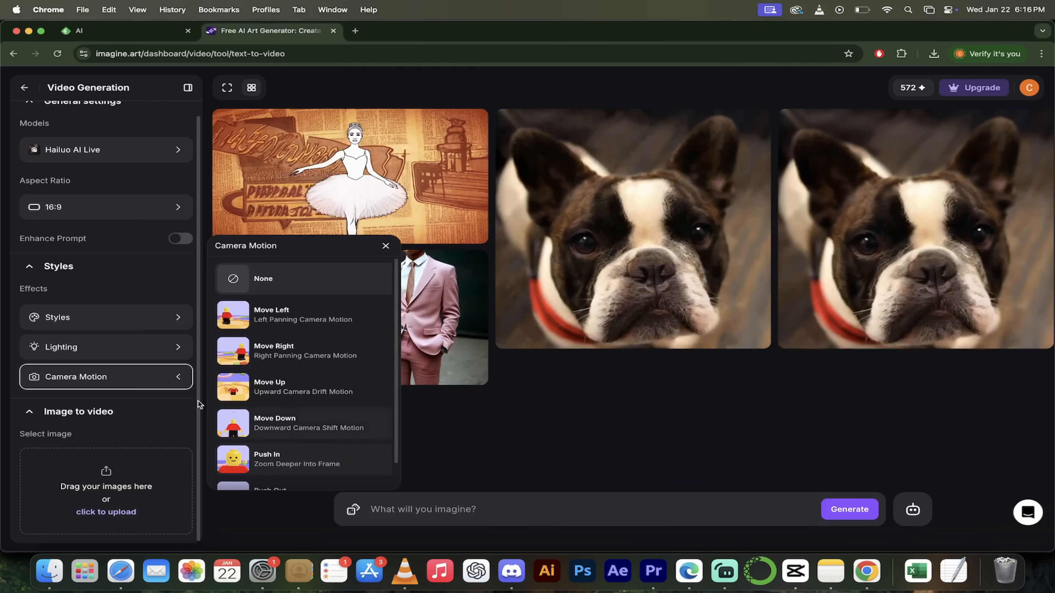
left_click(157, 381)
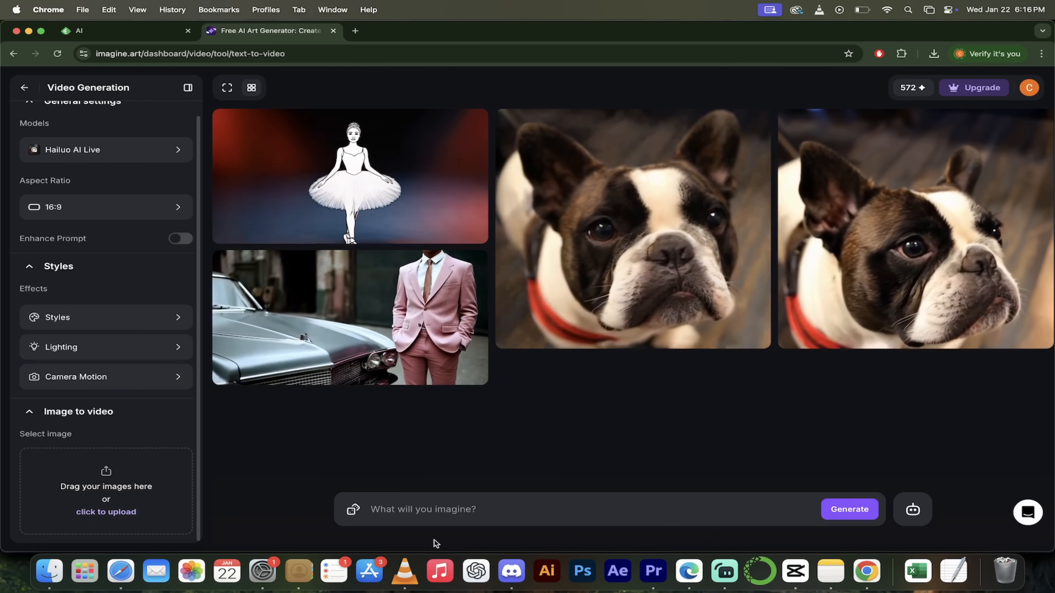
Paste the copied ballerina prompt into the prompt field and generate the video
left_click(422, 510)
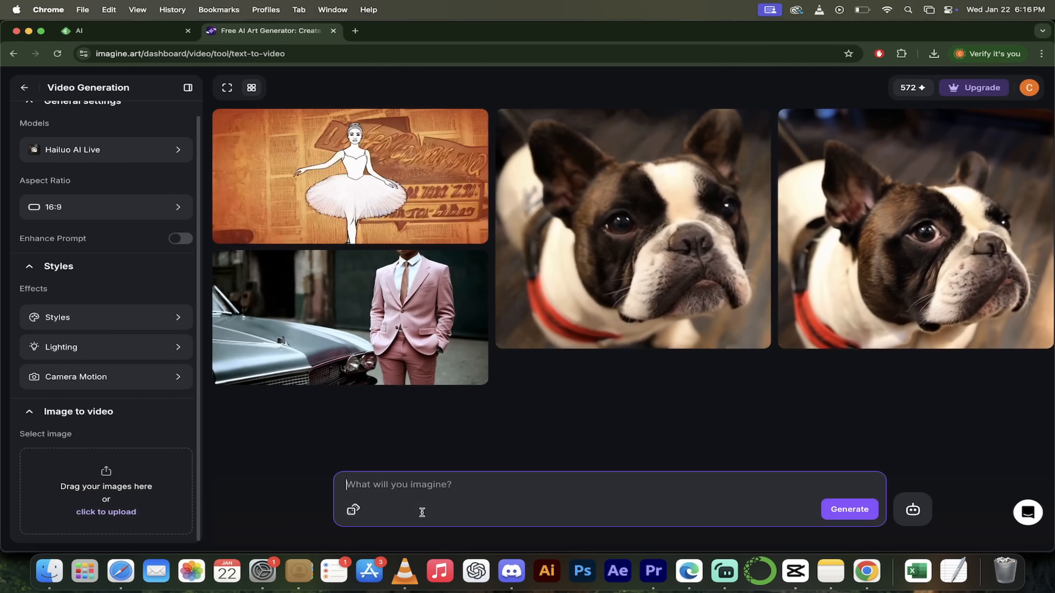
key("super+v")
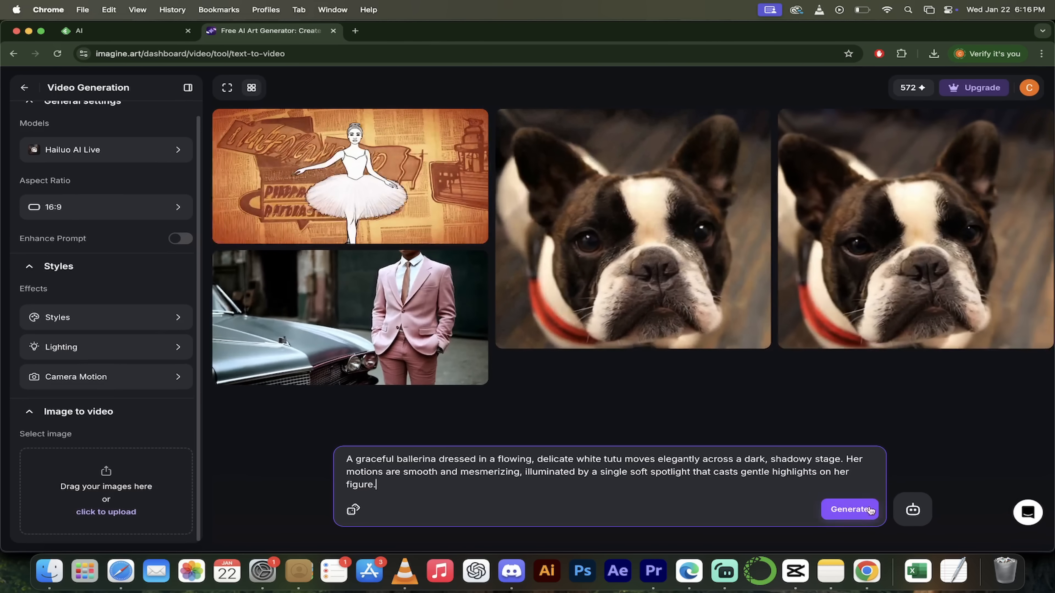
left_click(849, 510)
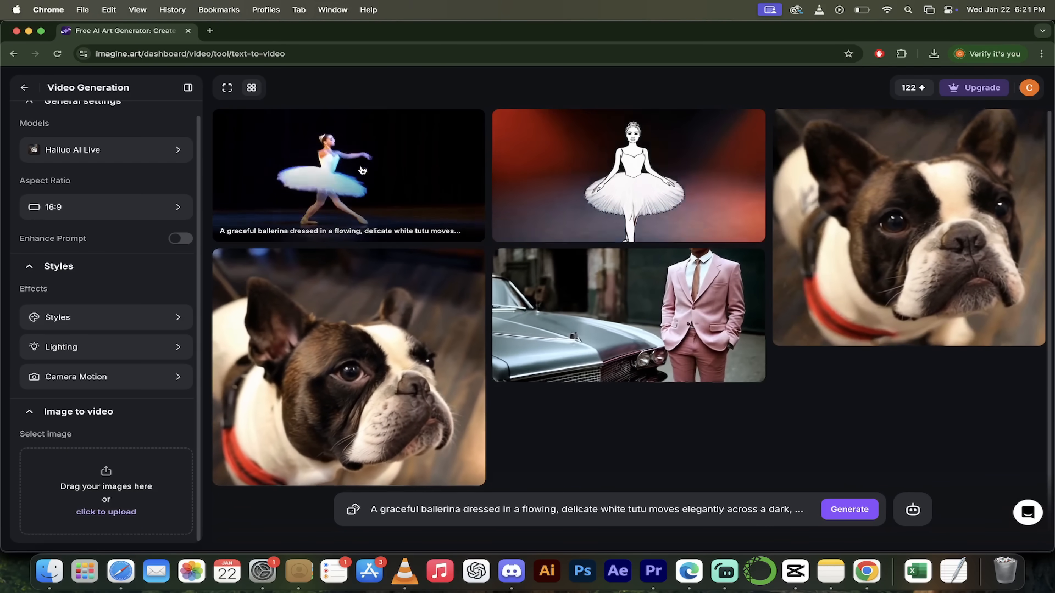
Play the new ballerina video and the earlier comic-style one, checking the new video's download and extra options
left_click(362, 170)
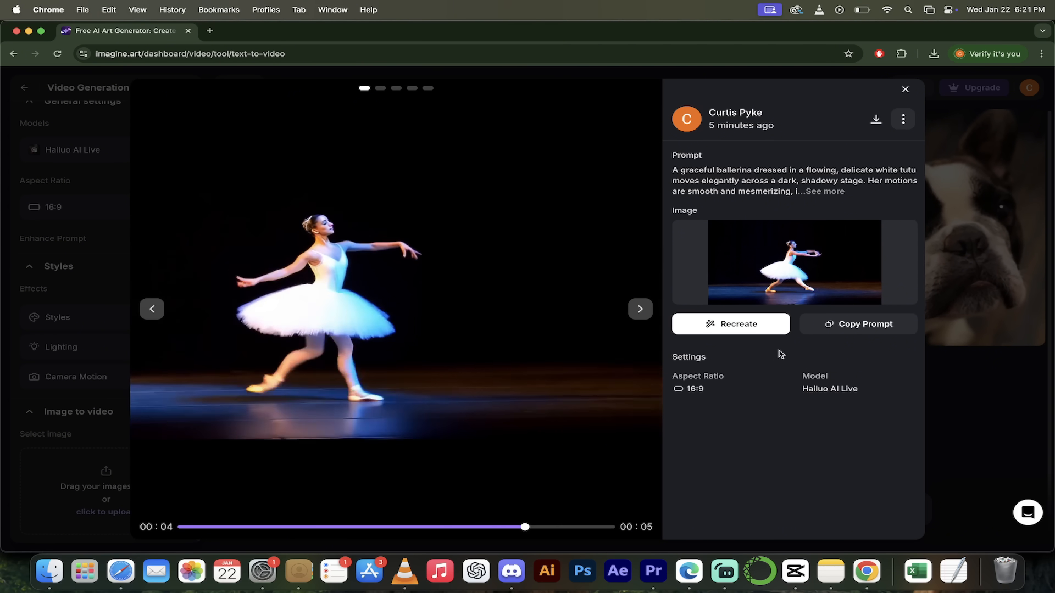
left_click(876, 119)
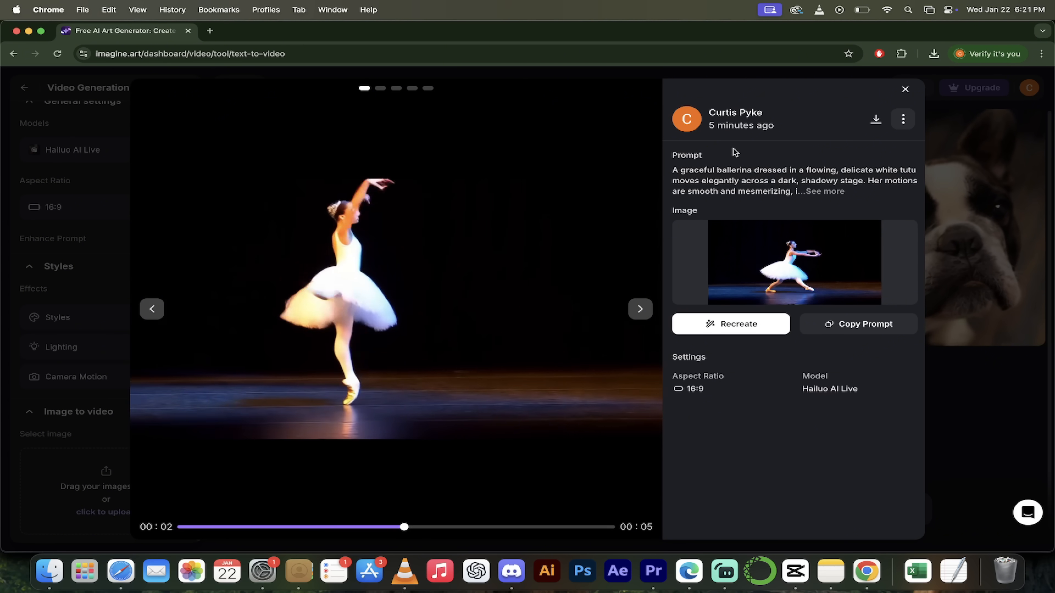
left_click(904, 120)
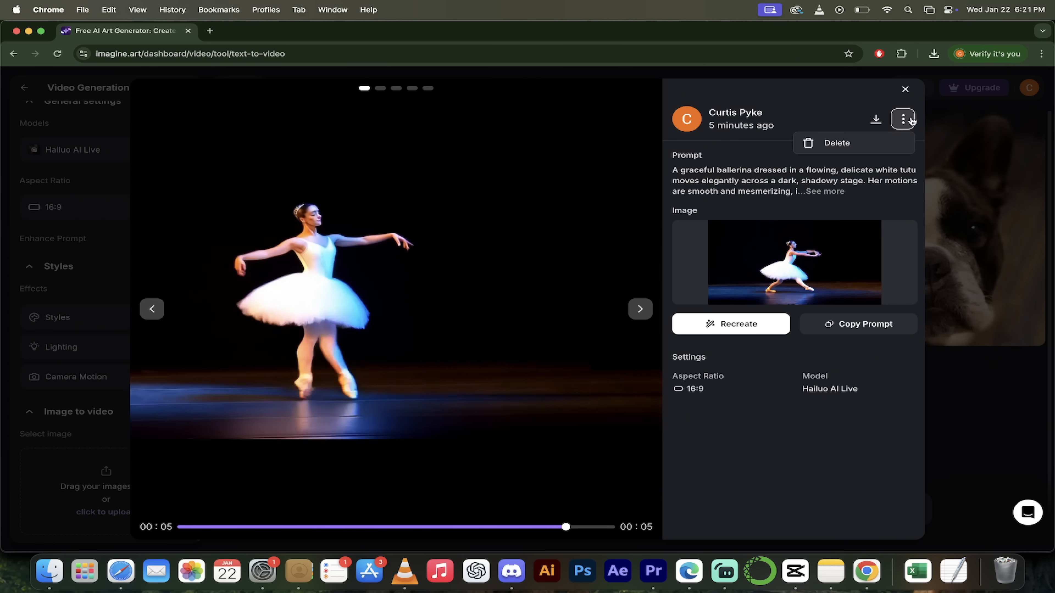
left_click(767, 121)
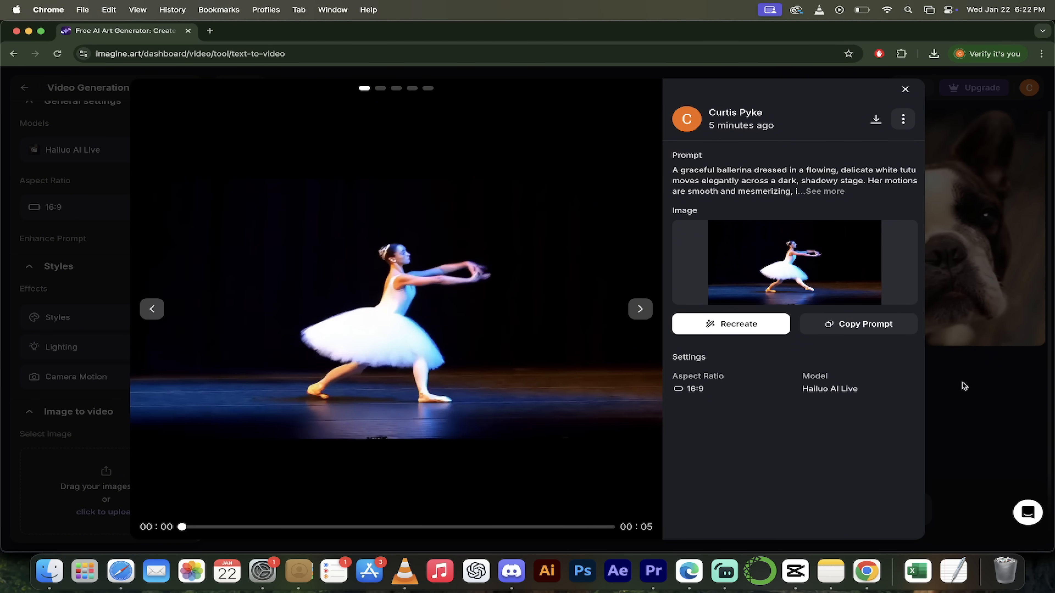
left_click(962, 382)
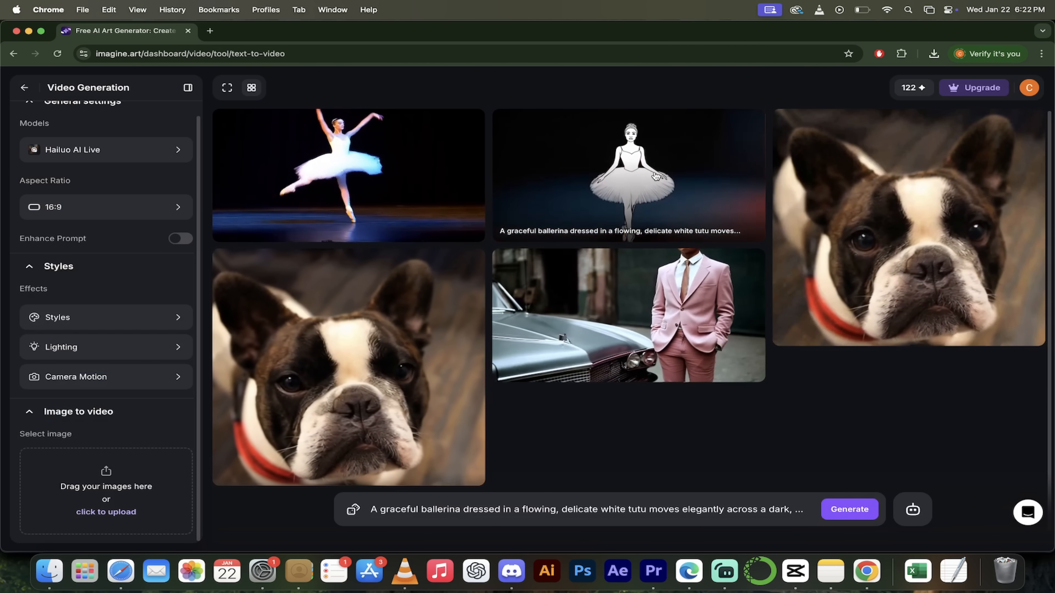
left_click(658, 162)
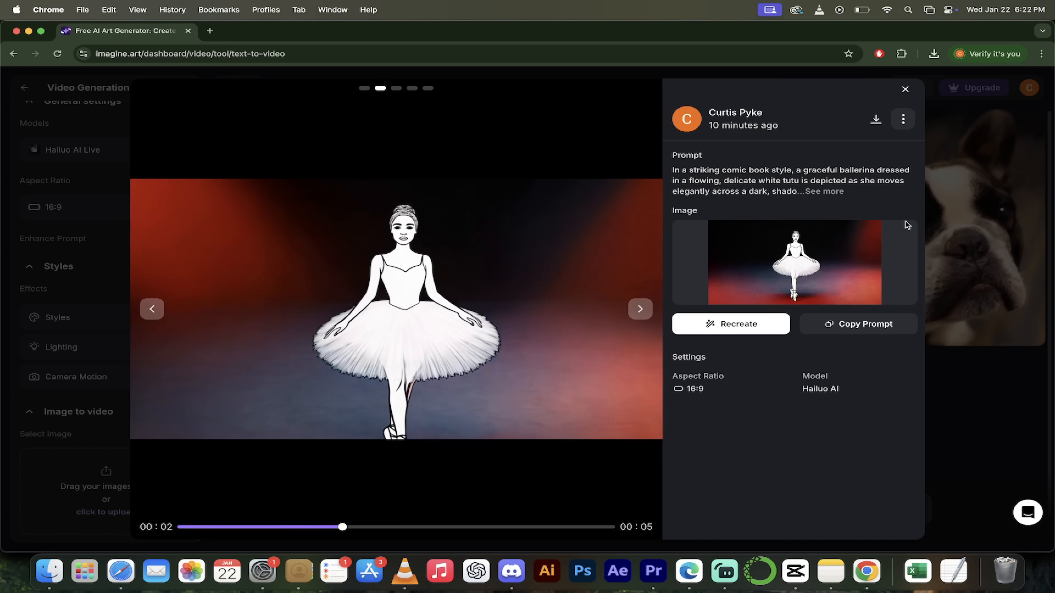
left_click(906, 89)
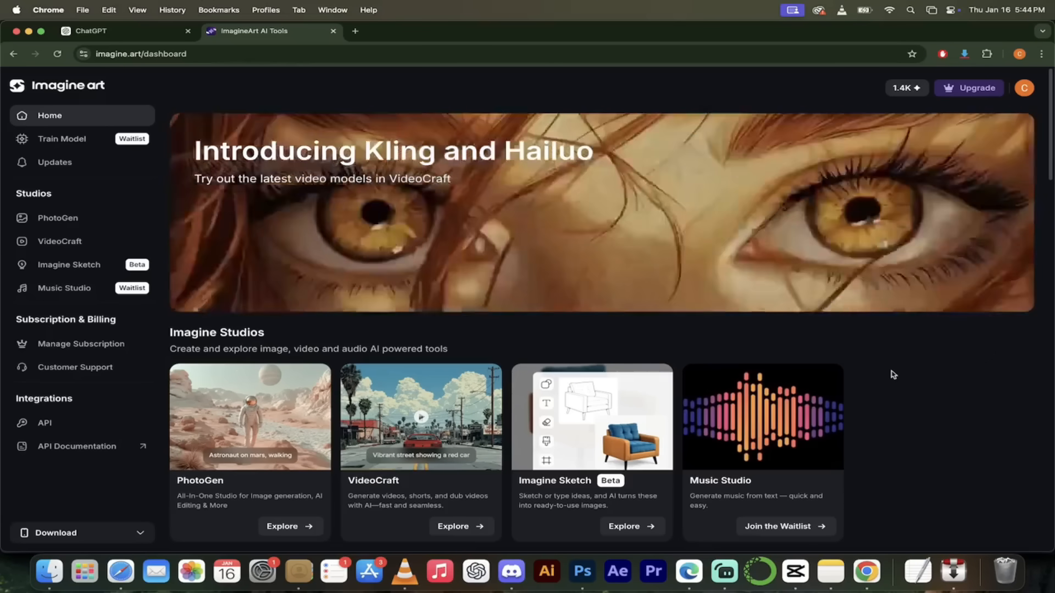
Open VideoCraft's Image To Video tool and upload Kingston copy 2.png from the Imagine Art folder
left_click(73, 240)
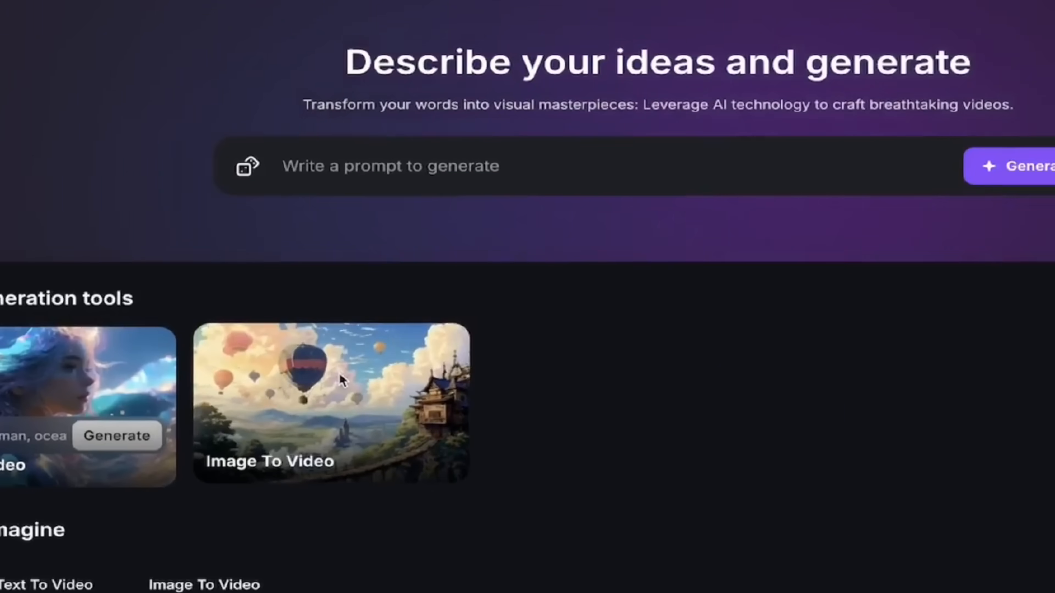
left_click(389, 352)
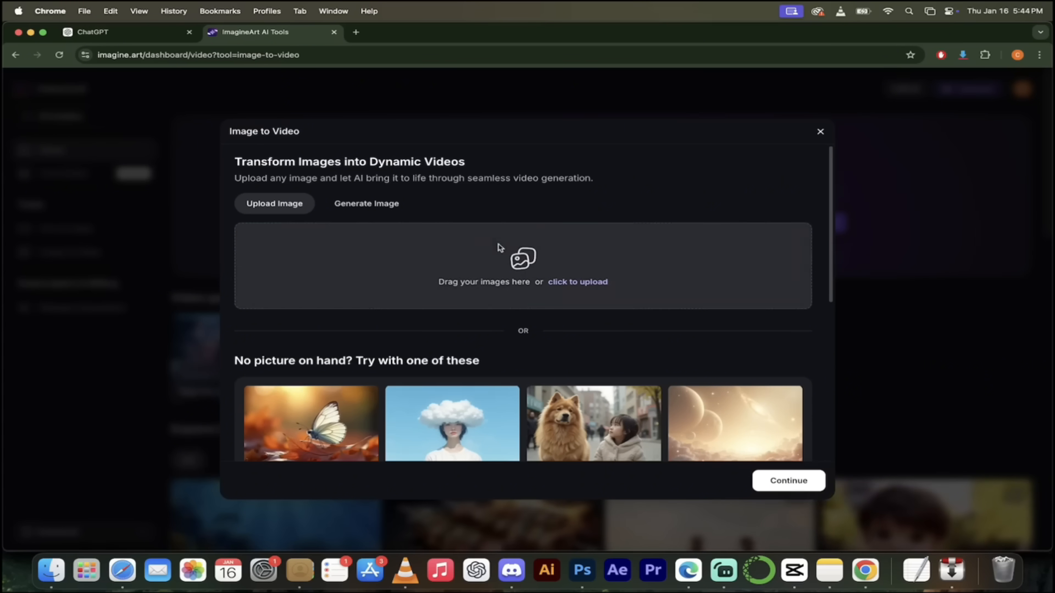
left_click(52, 571)
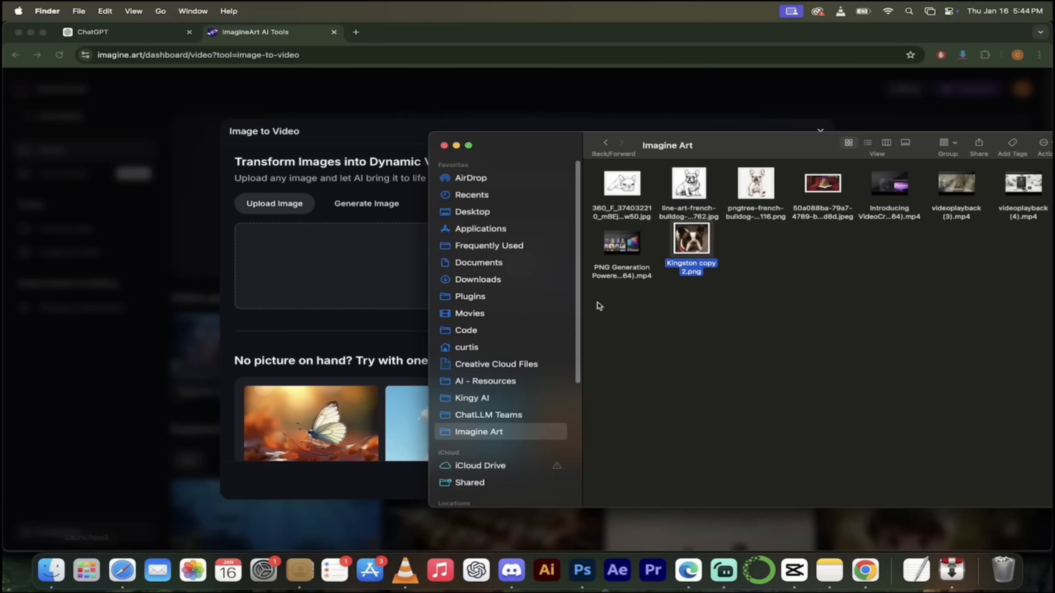
left_click_drag(701, 243, 405, 301)
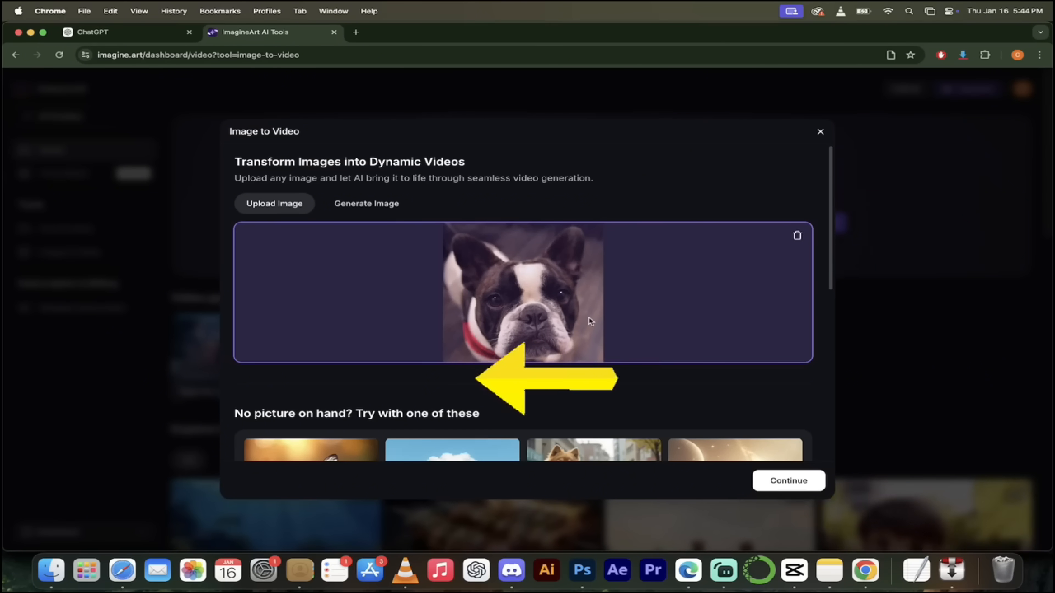
Look over the sample images offered below the upload and continue with the uploaded bulldog photo
scroll(573, 307, "down", 2)
scroll(536, 285, "up", 2)
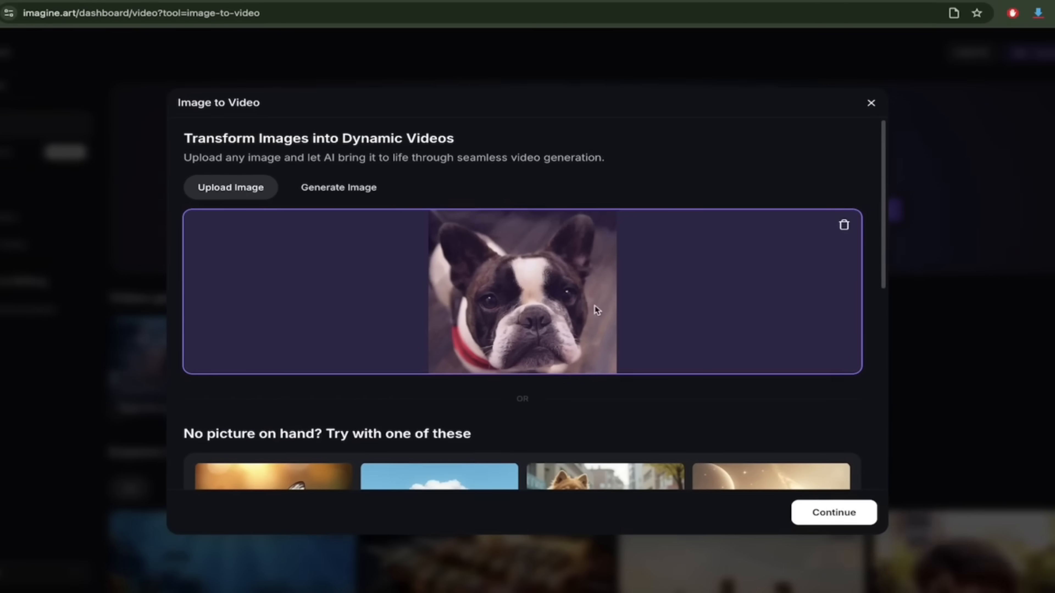
scroll(689, 406, "down", 3)
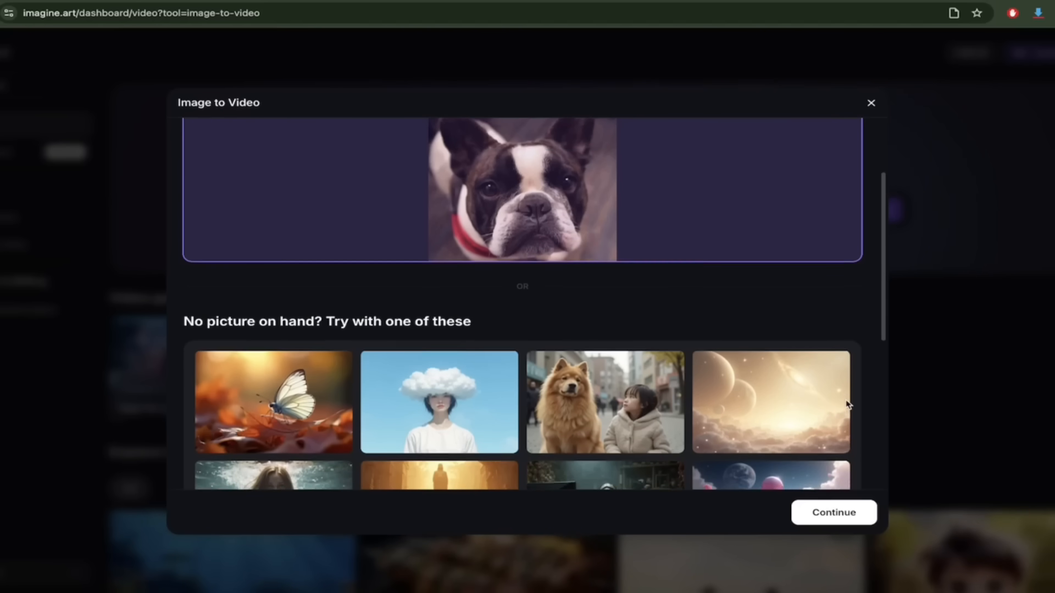
scroll(846, 400, "down", 2)
left_click(813, 514)
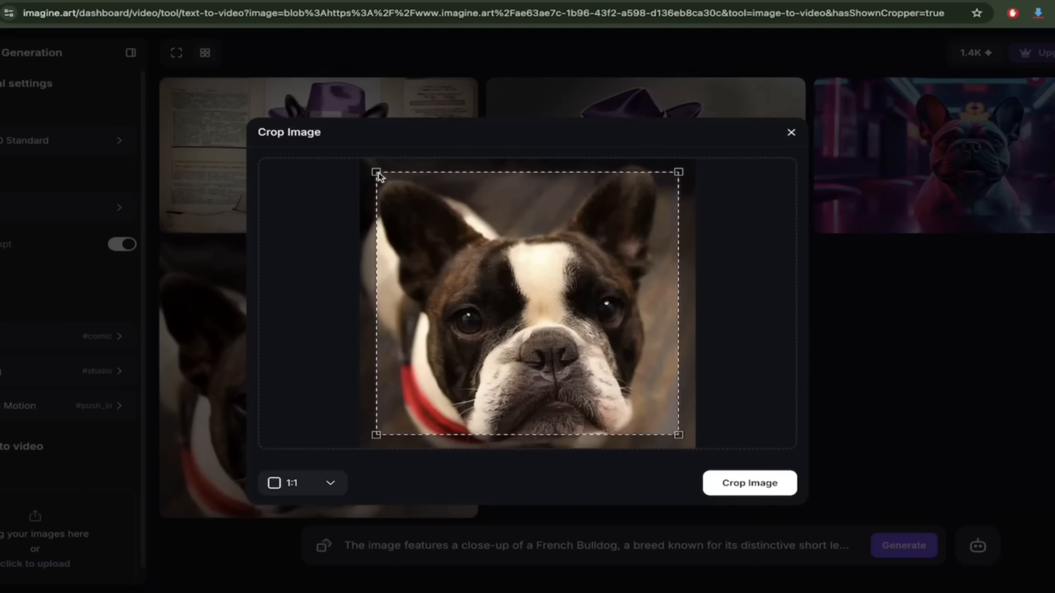
Extend the crop frame to cover the whole bulldog photo at a 1:1 ratio and apply the crop
left_click_drag(377, 174, 360, 160)
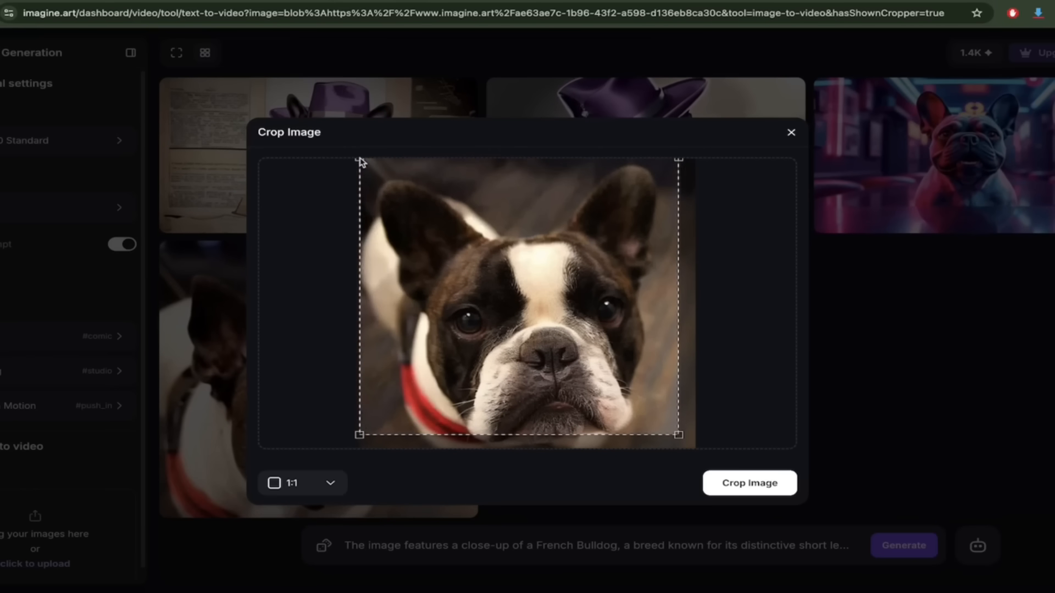
left_click_drag(679, 436, 704, 460)
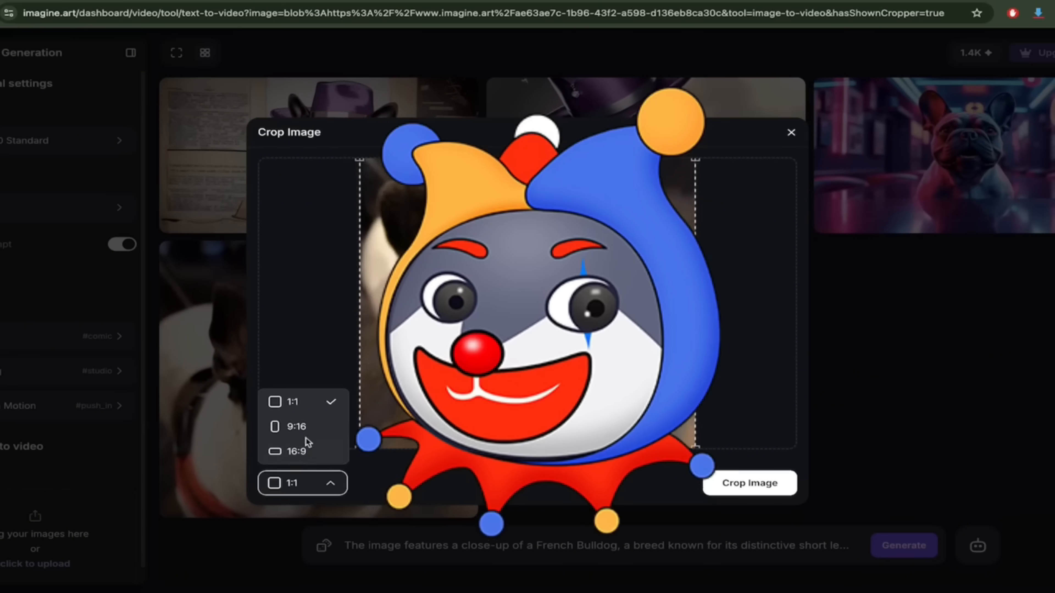
left_click(411, 476)
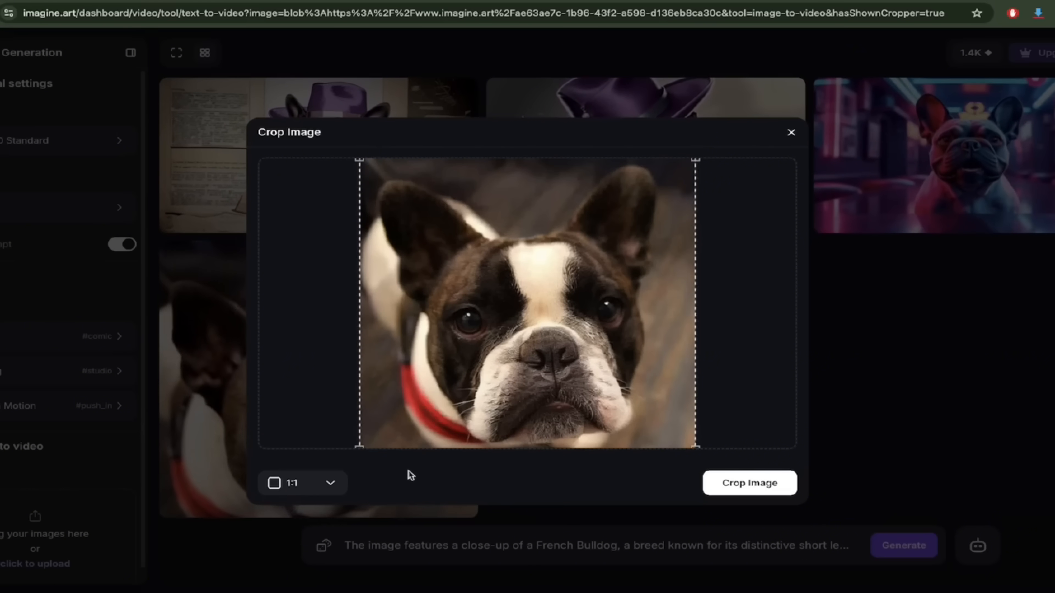
left_click(733, 485)
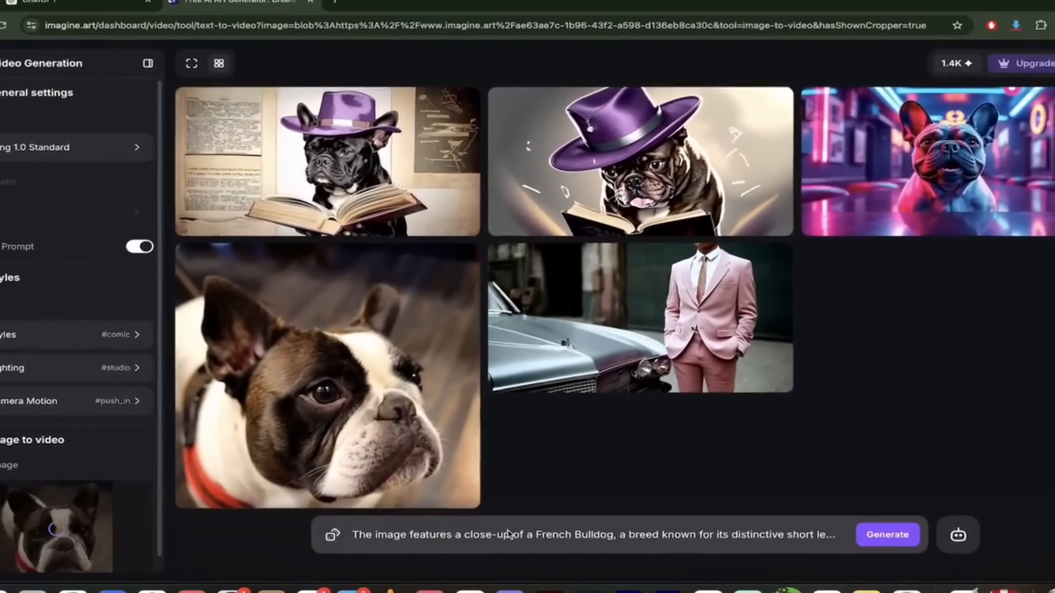
Read the full prefilled French Bulldog prompt and generate a Kling 1.0 Standard video from the cropped photo
left_click(522, 538)
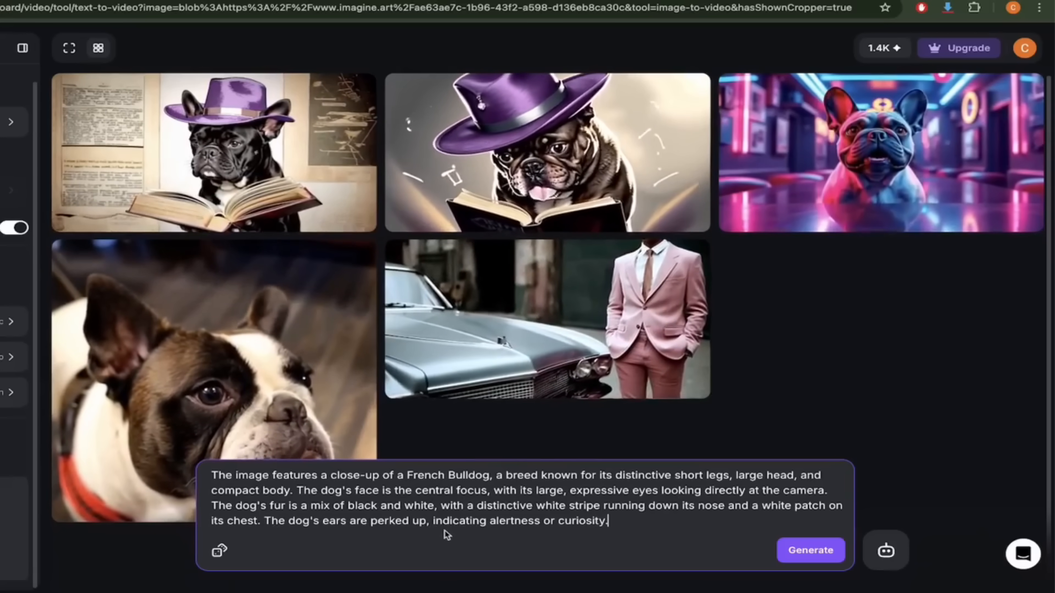
left_click(787, 553)
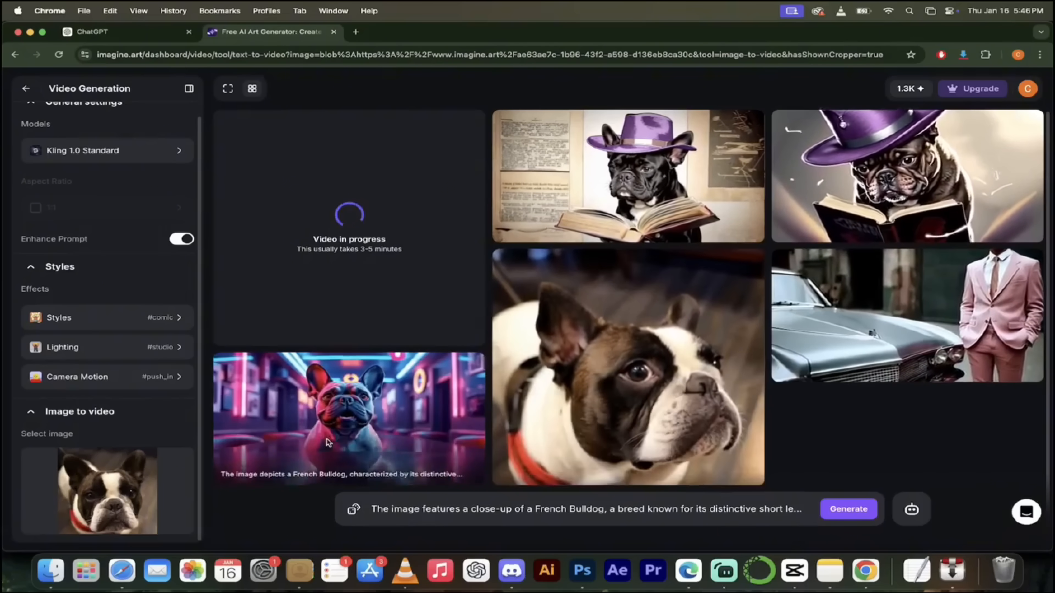
mouse_move(114, 480)
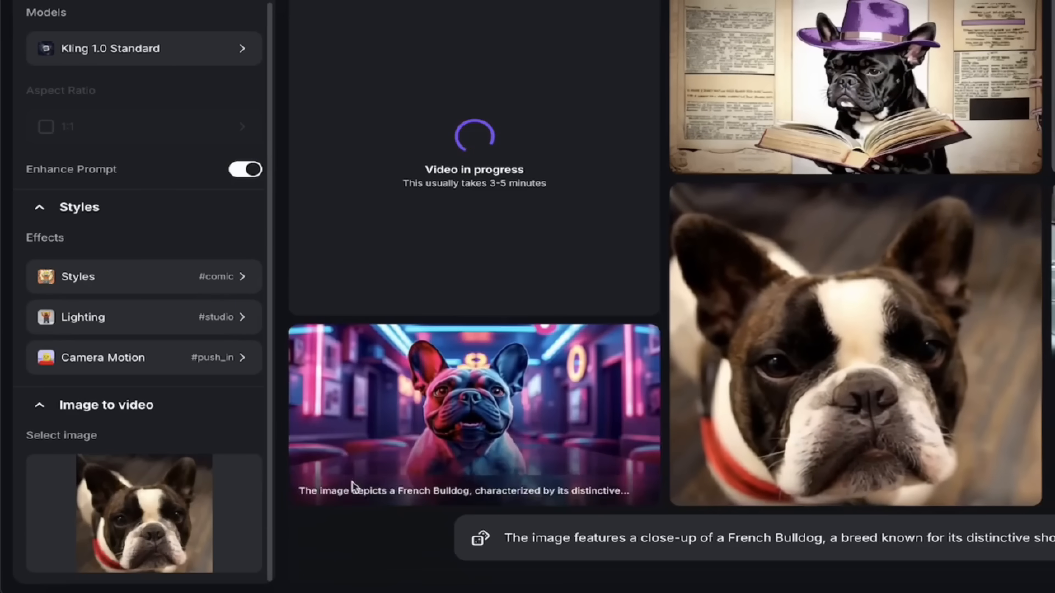
left_click(887, 275)
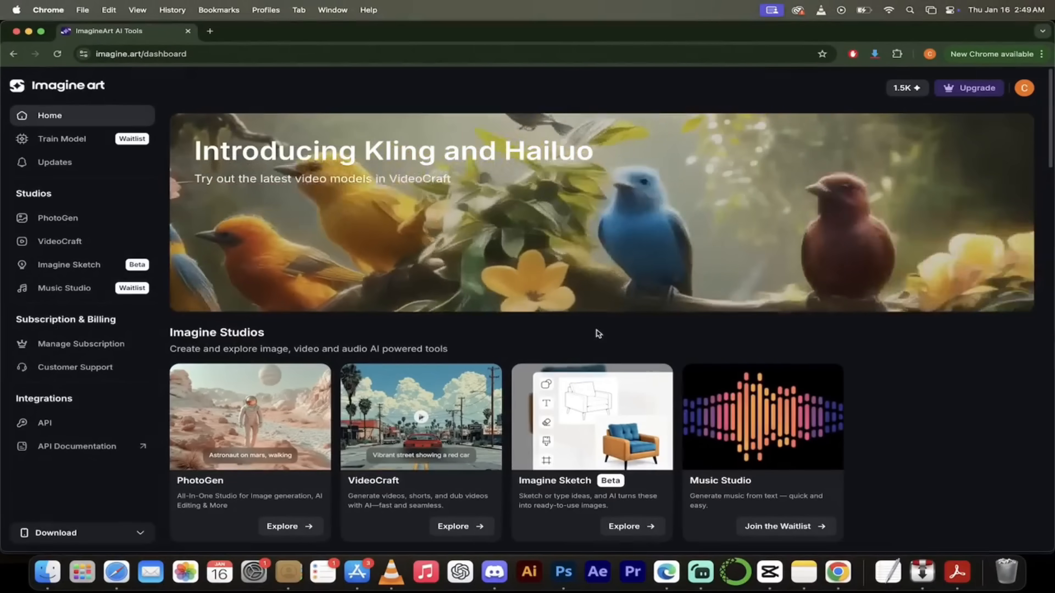
Open the Imagine Sketch studio from the dashboard
scroll(599, 334, "down", 1)
scroll(769, 407, "down", 3)
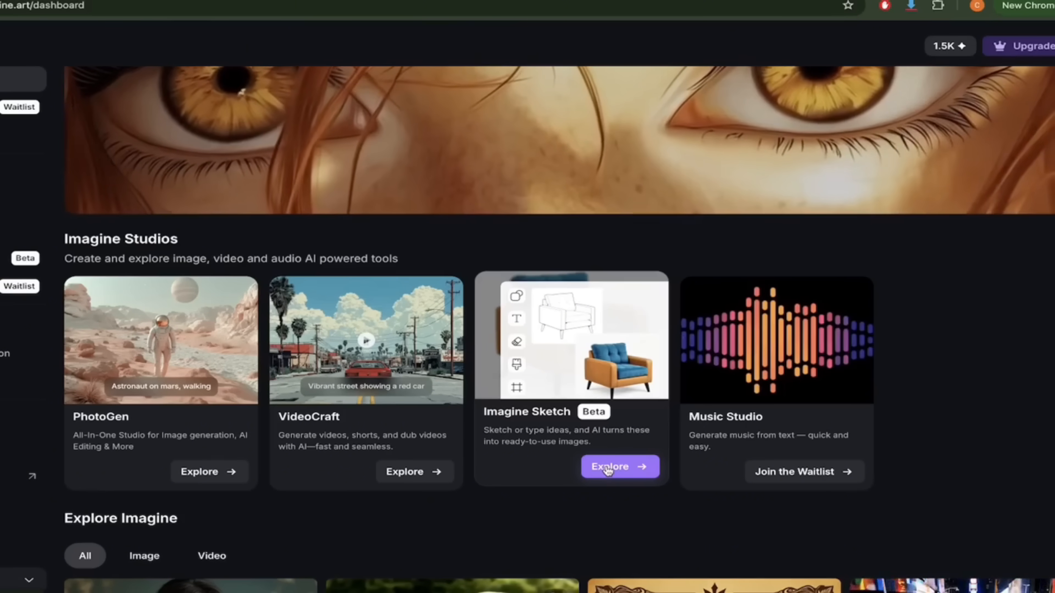
left_click(607, 469)
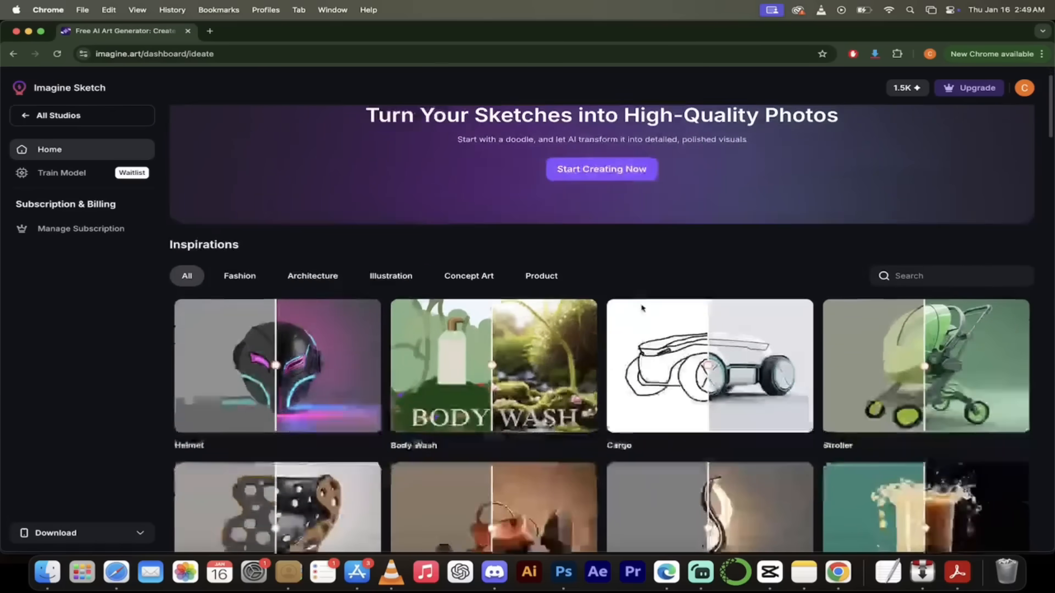
Browse the sketch-to-photo examples in the Inspirations gallery
scroll(640, 303, "down", 2)
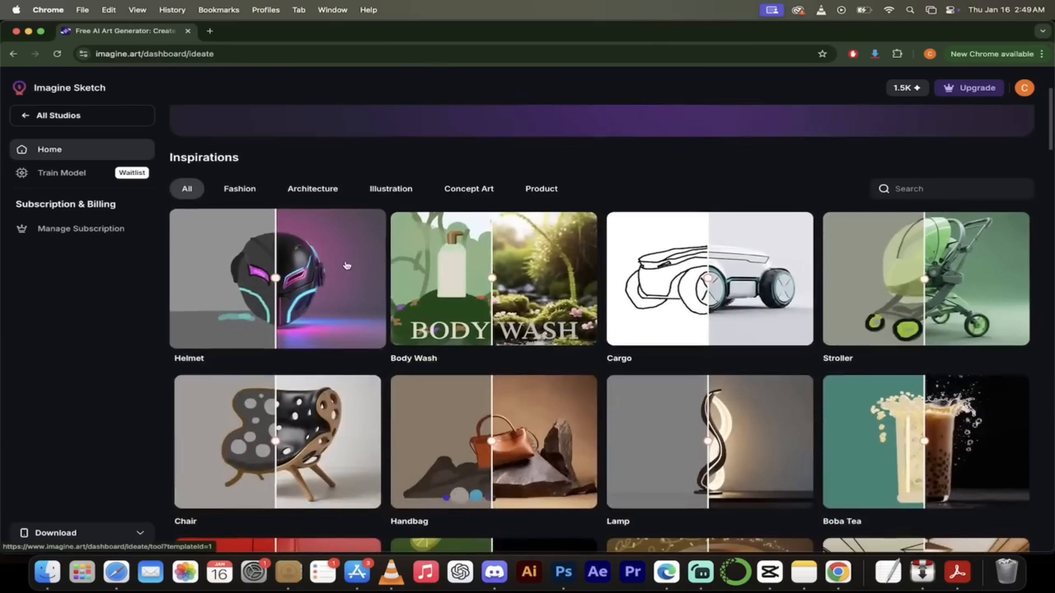
scroll(535, 170, "up", 2)
scroll(540, 169, "up", 1)
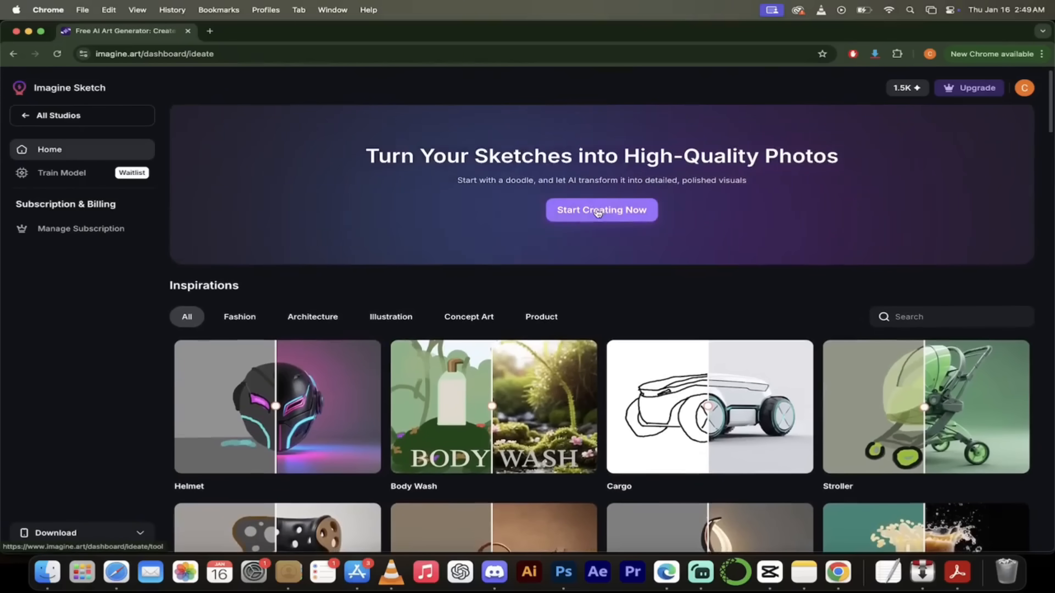
scroll(597, 213, "down", 6)
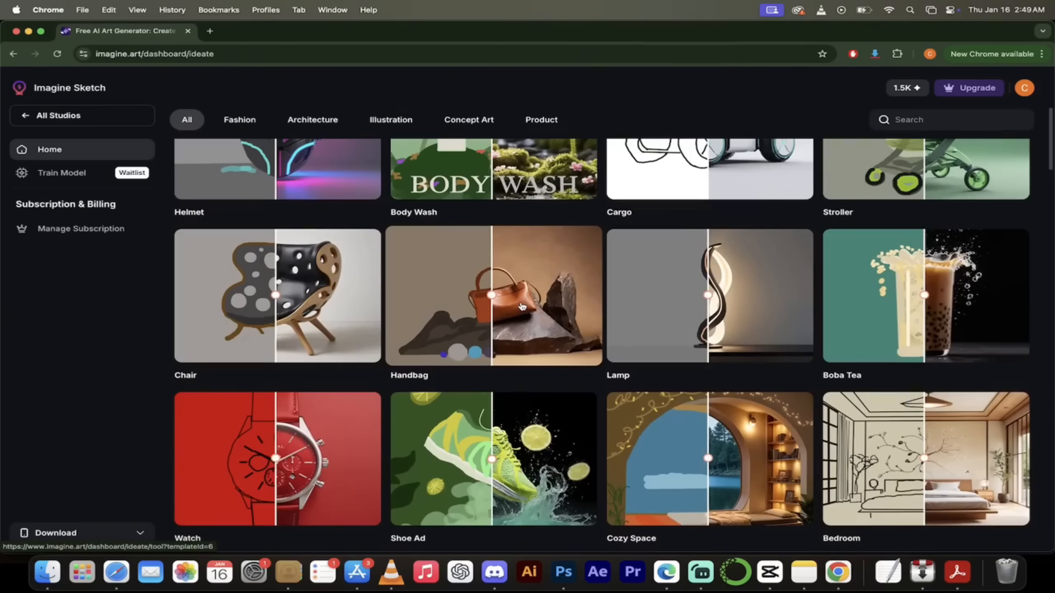
scroll(522, 306, "down", 2)
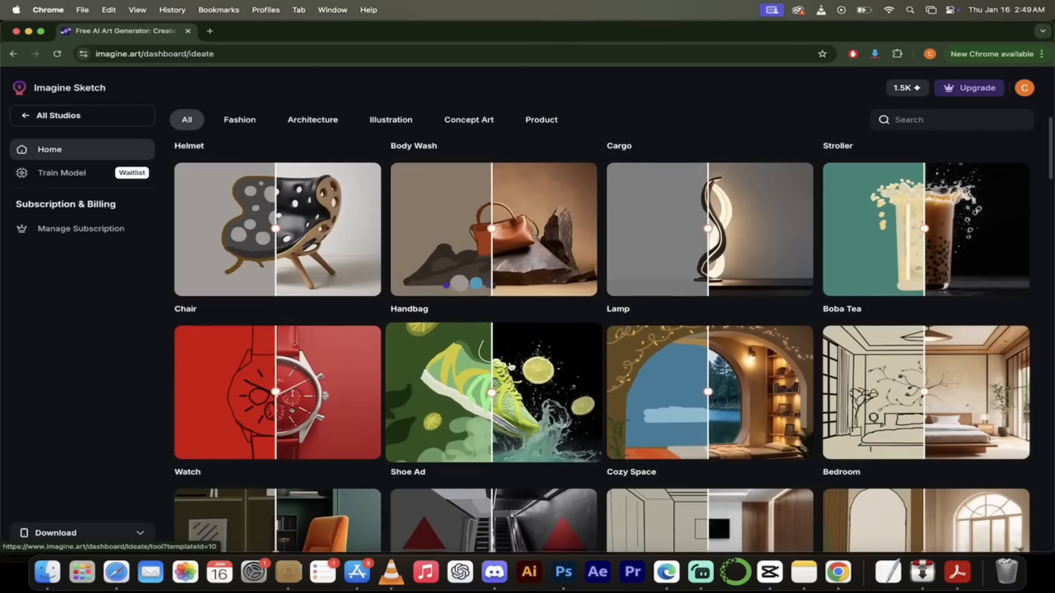
scroll(511, 366, "up", 6)
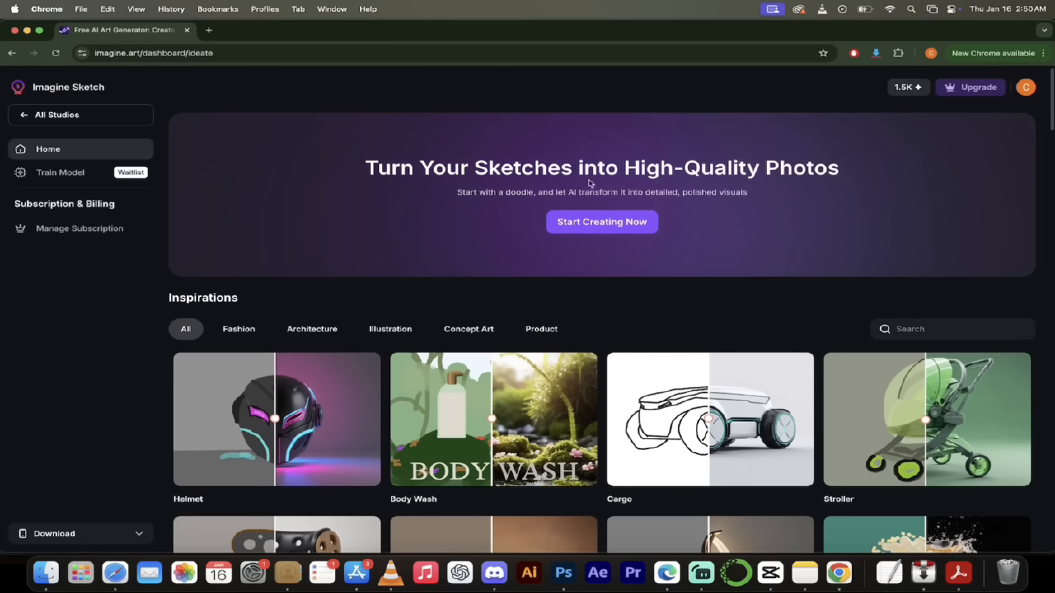
Start a new Imagine Sketch creation and clear the sample prompt about three houses on a hill
left_click(595, 224)
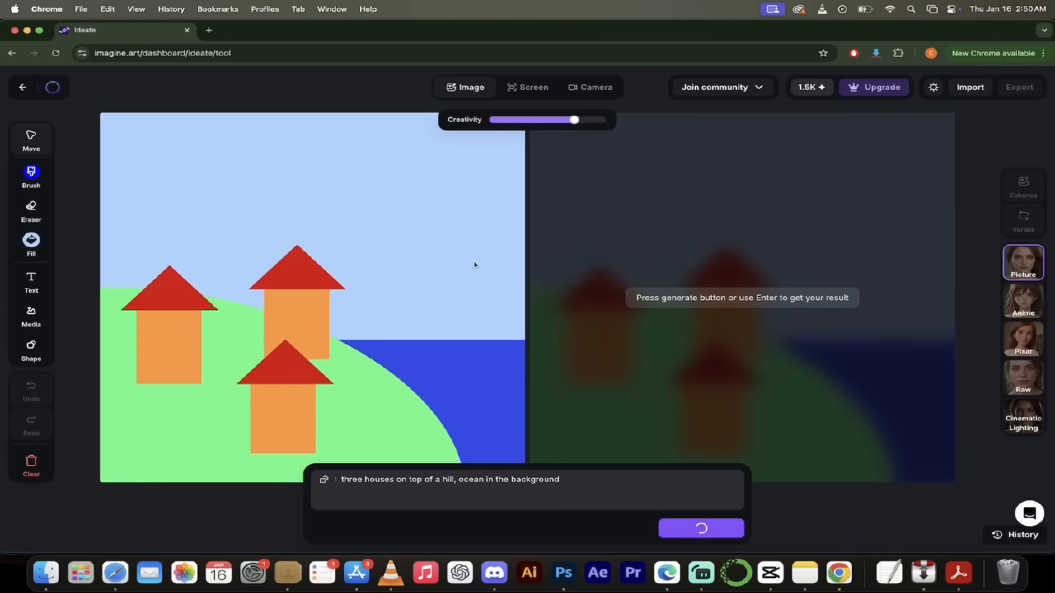
triple_click(577, 488)
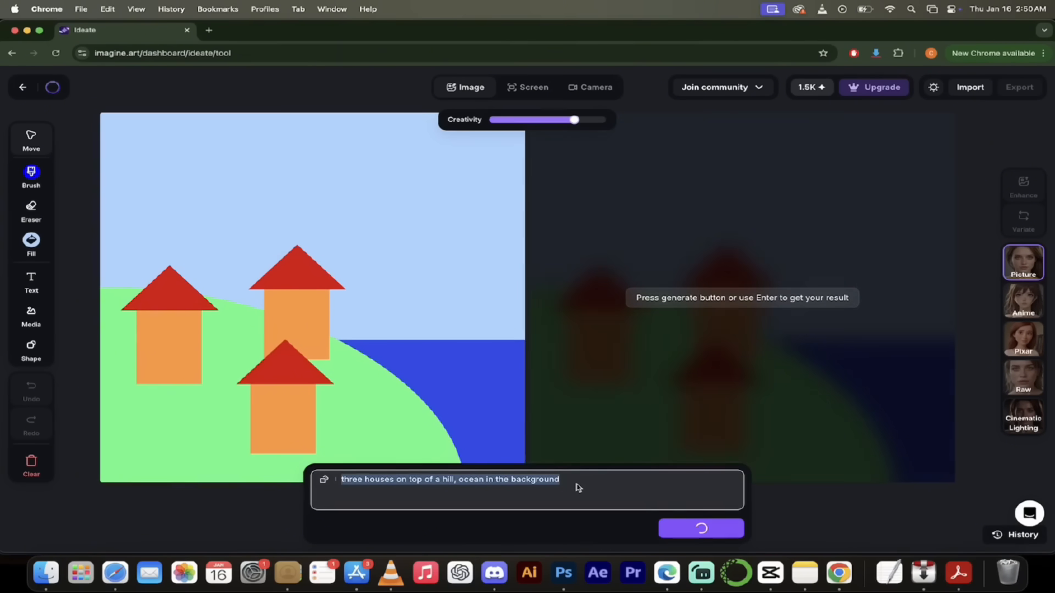
key("BackSpace")
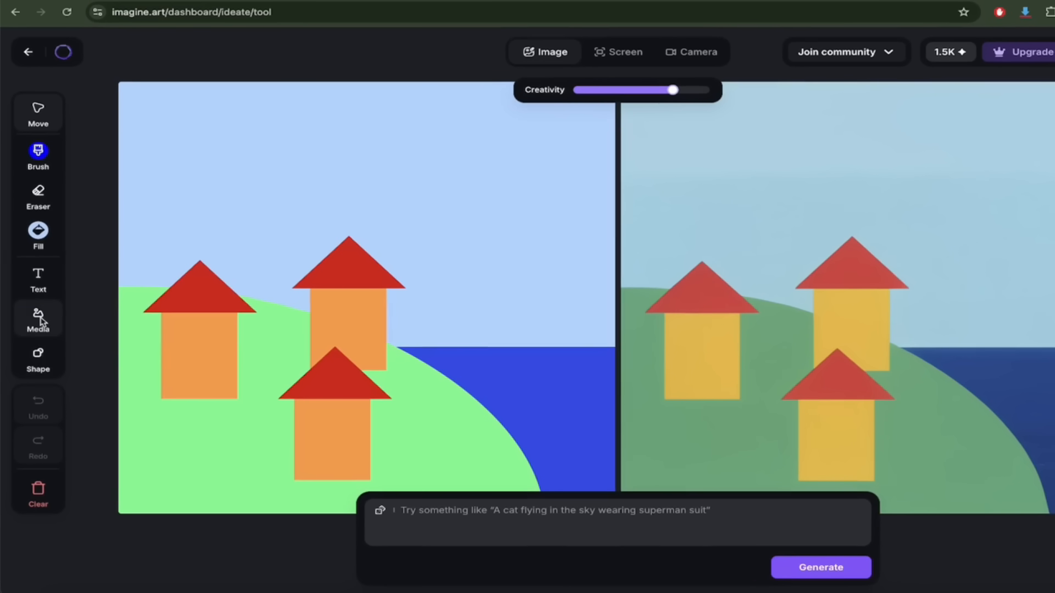
Add the line-art French bulldog image from the Imagine Art folder to the sketch canvas as media
left_click(40, 319)
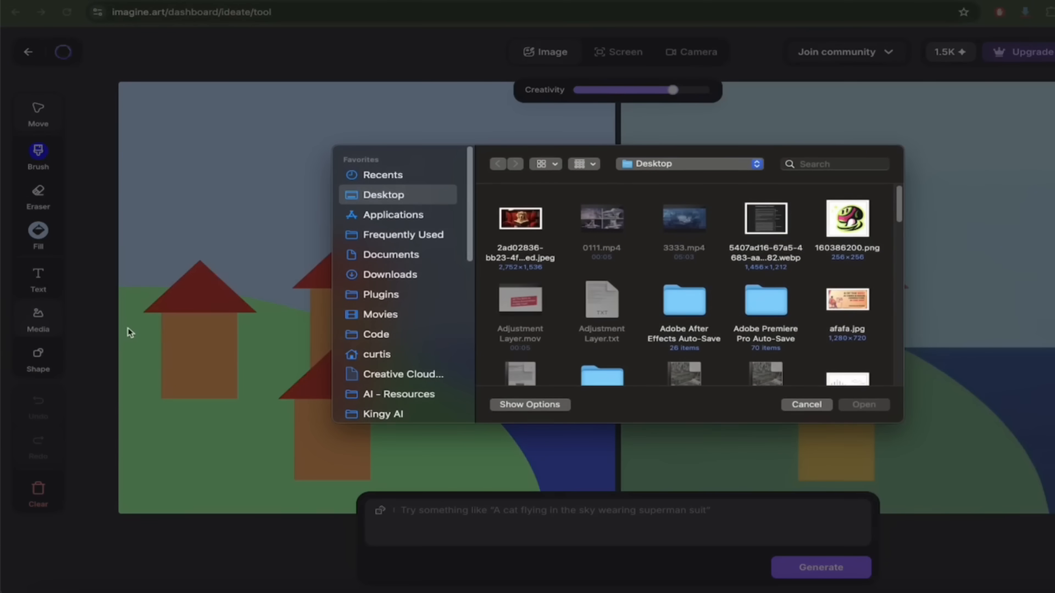
scroll(412, 338, "down", 5)
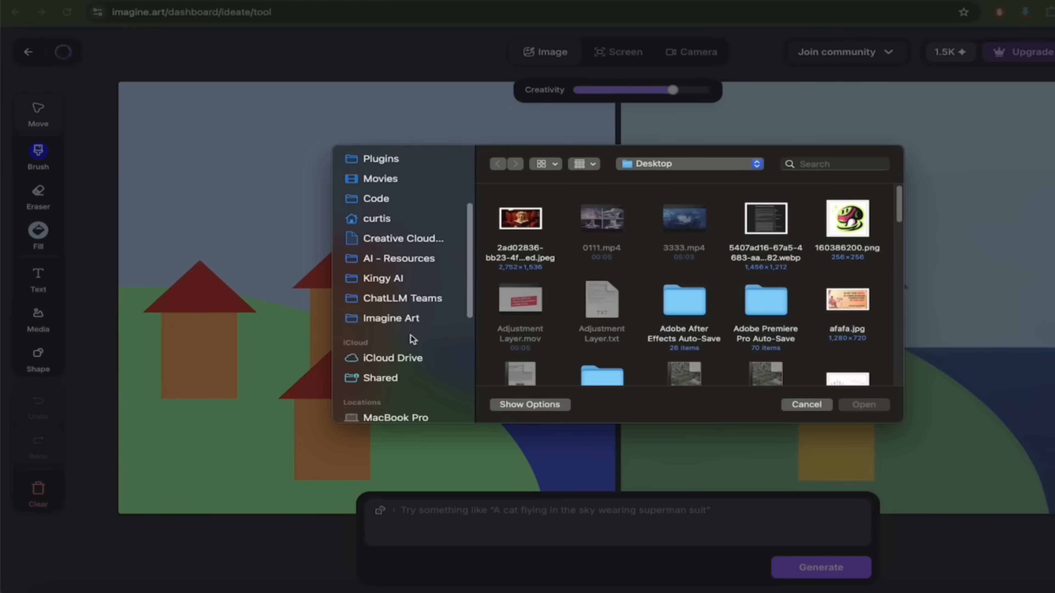
left_click(410, 325)
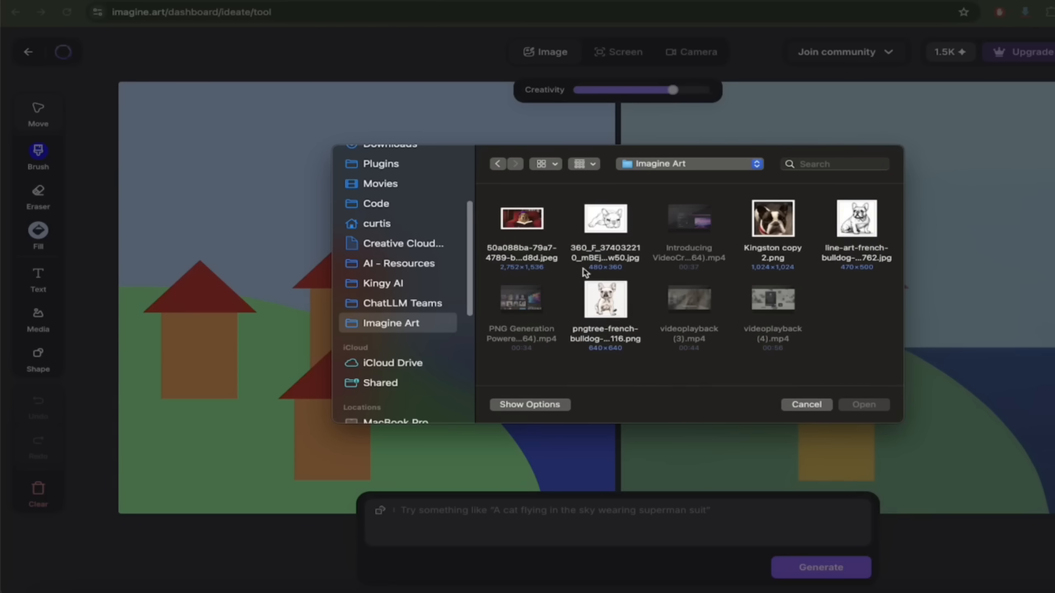
left_click(856, 224)
left_click(856, 405)
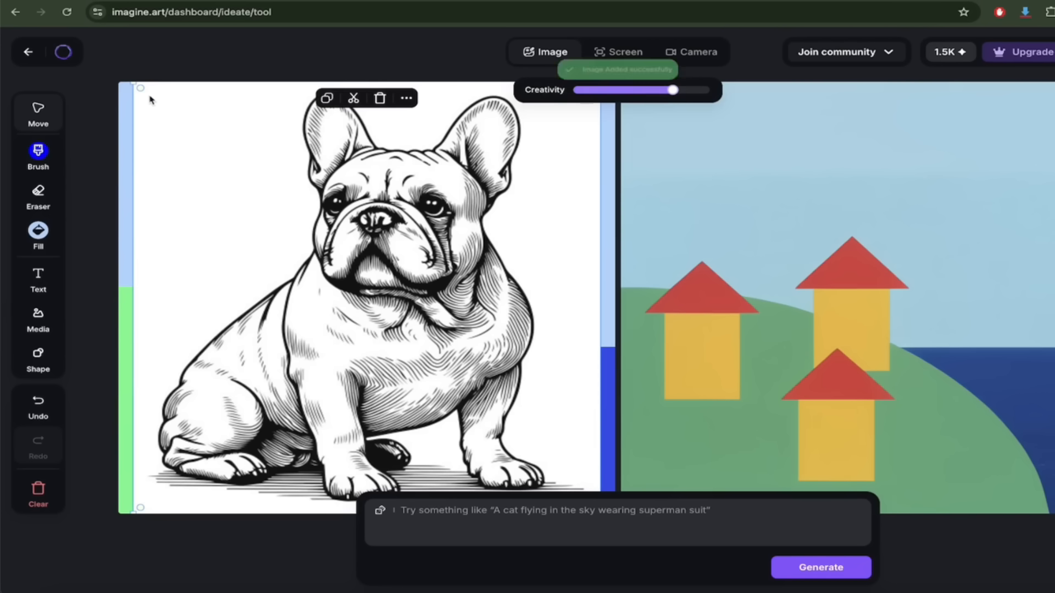
Enlarge and reposition the bulldog line art until it covers the whole sketch canvas
left_click_drag(135, 87, 104, 63)
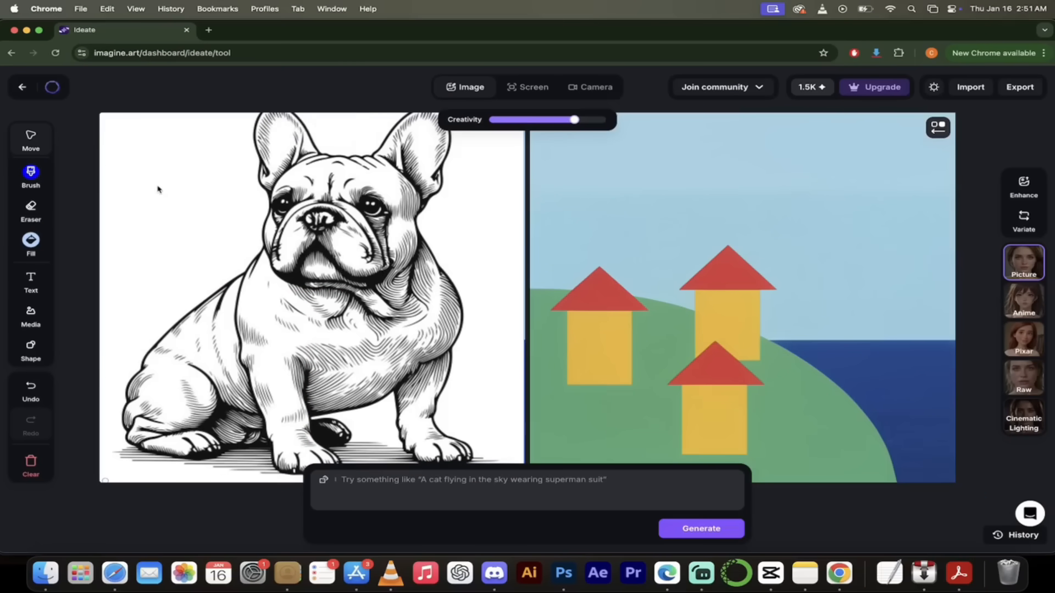
left_click_drag(157, 189, 174, 201)
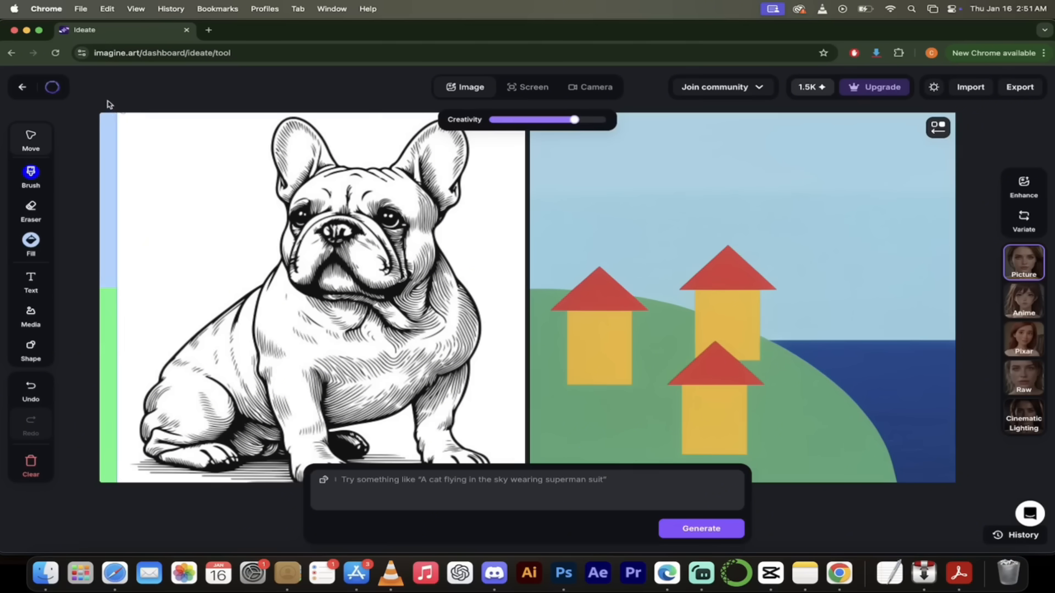
left_click(123, 113)
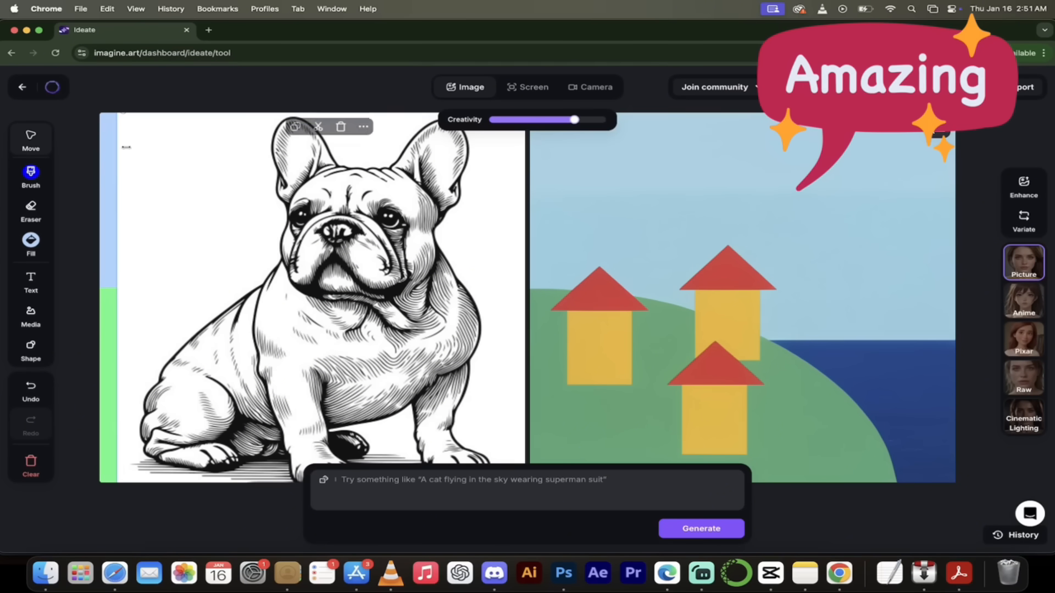
left_click_drag(126, 147, 139, 168)
left_click_drag(121, 119, 89, 99)
left_click_drag(277, 262, 276, 265)
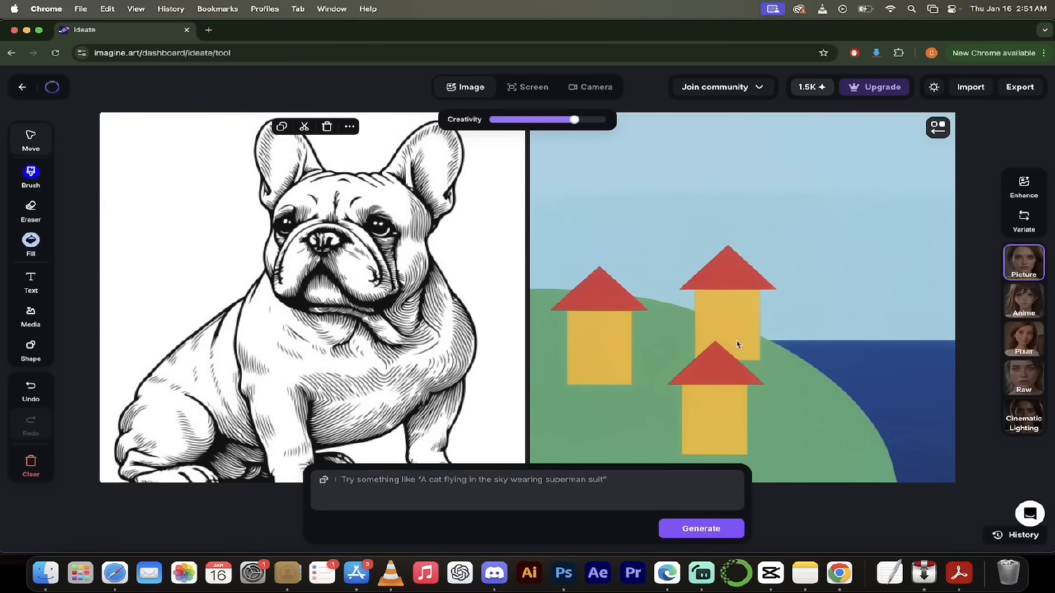
Enter the prompt "French bulldog looking away from the camera" and generate an image from the bulldog sketch
left_click(477, 488)
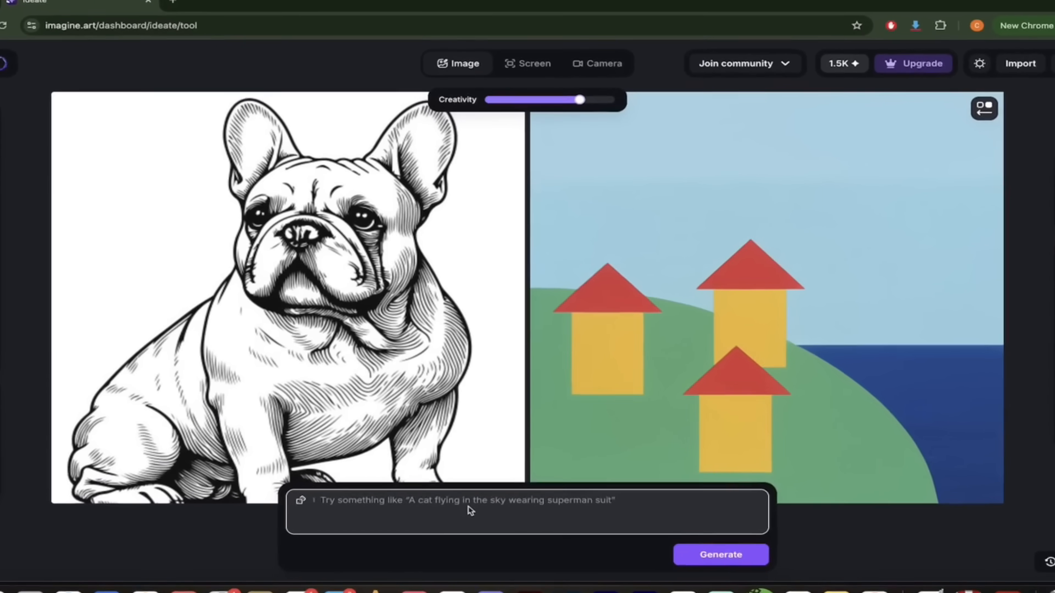
type("F")
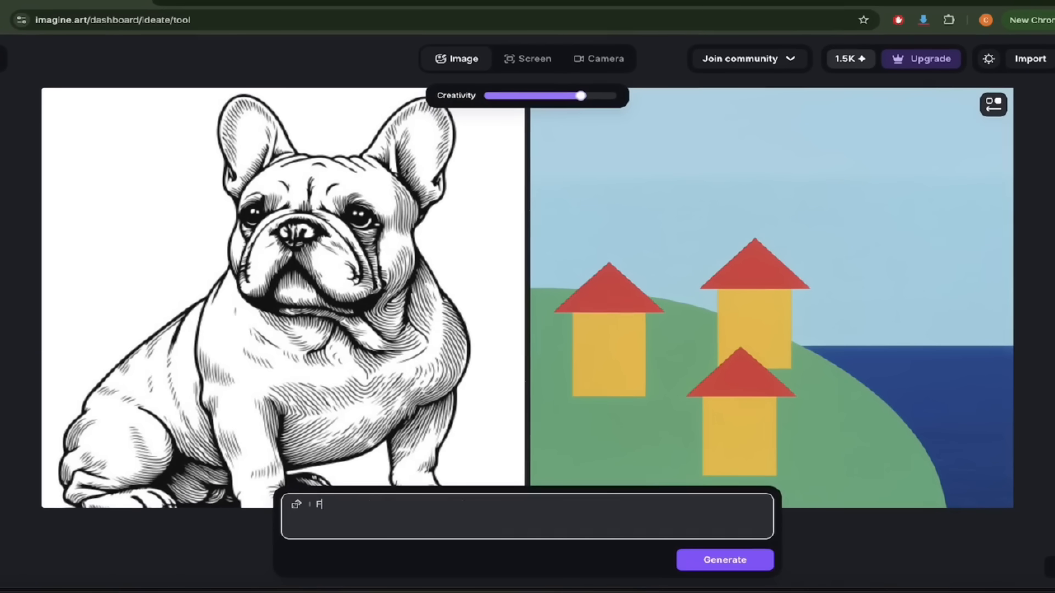
type("rench gulldog")
key("BackSpace")
key("BackSpace")
key("BackSpace")
key("BackSpace")
key("BackSpace")
type("ldog looking away from the camera")
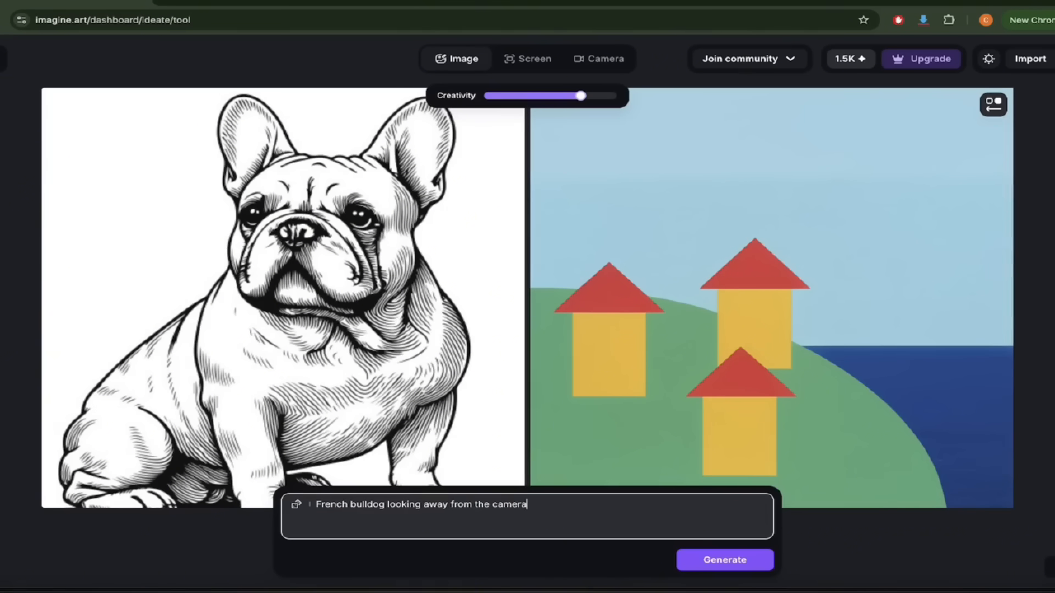
key("super+a")
left_click(583, 511)
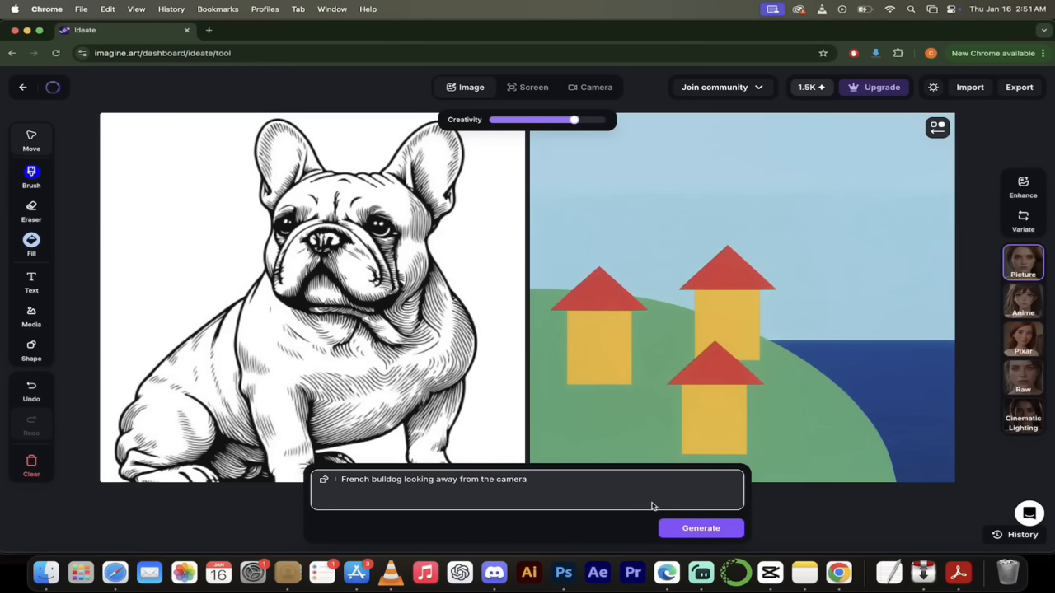
left_click(679, 529)
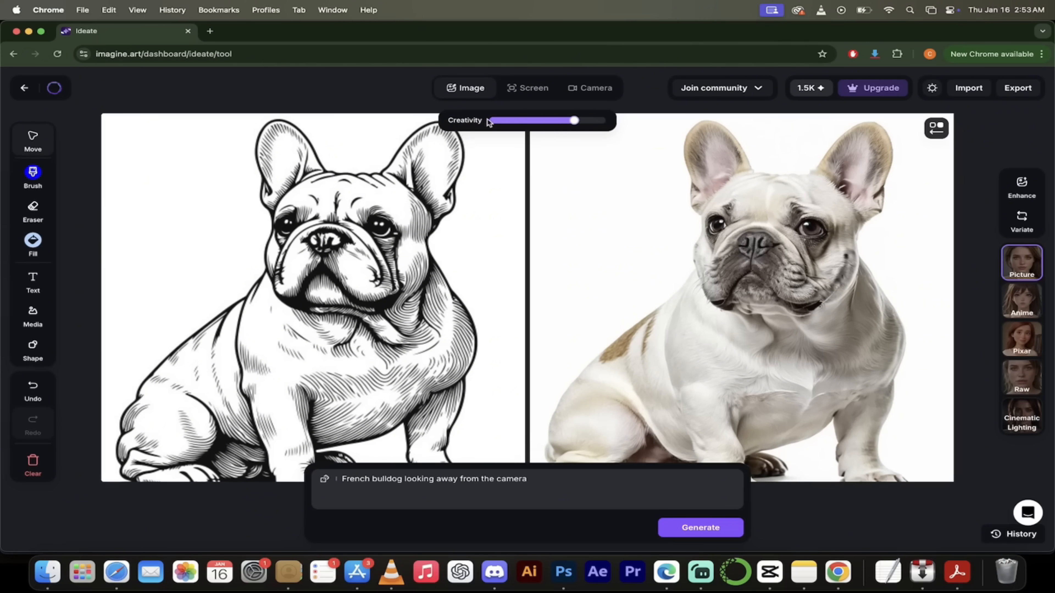
mouse_move(574, 120)
mouse_move(1024, 341)
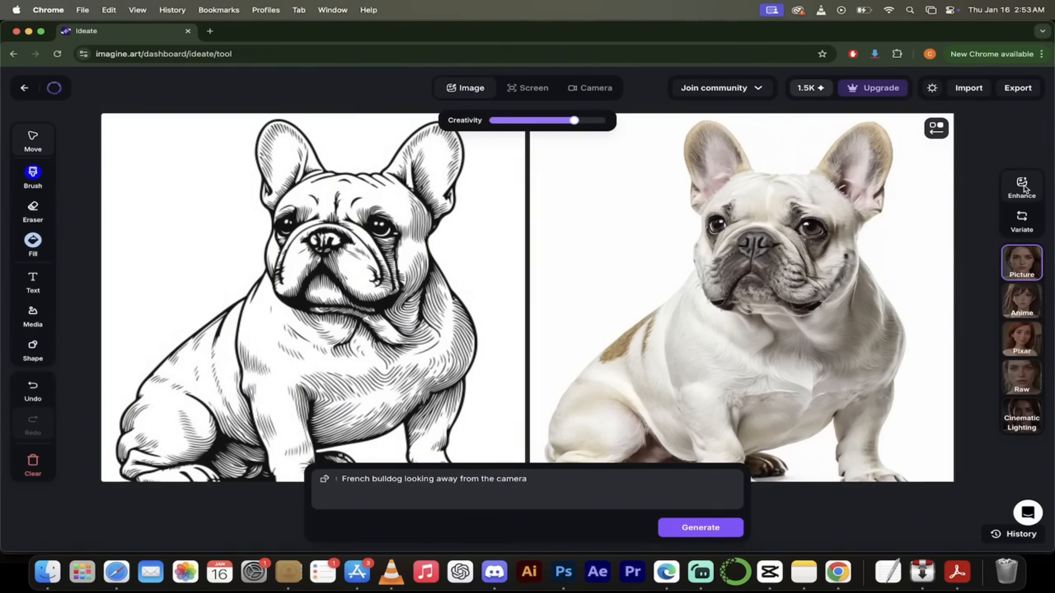
mouse_move(1024, 188)
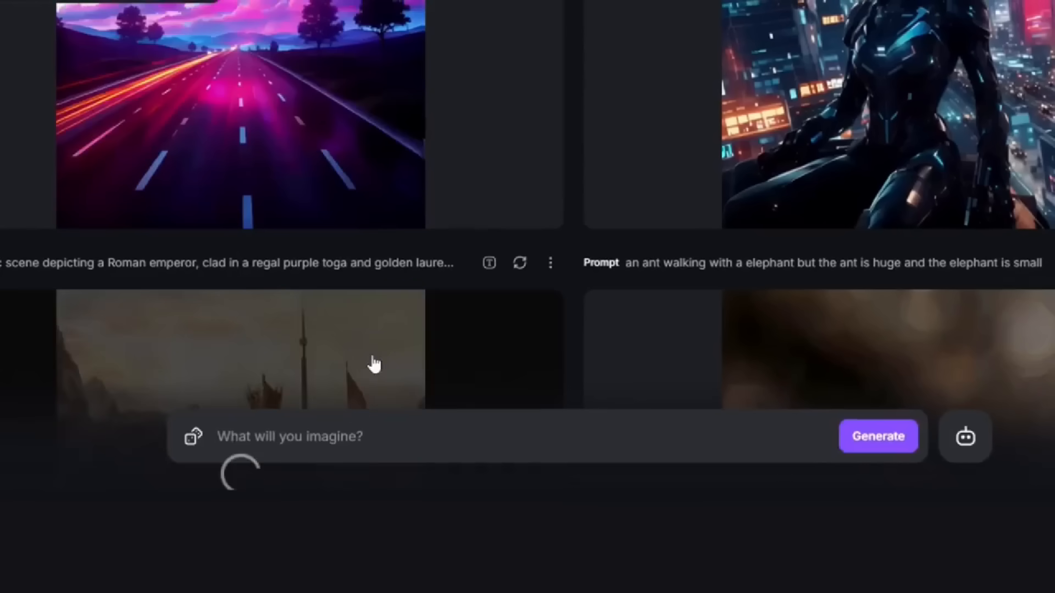
Generate a video from the text prompt "police taking a prisoner to jail"
left_click(351, 441)
type("police taking a pr")
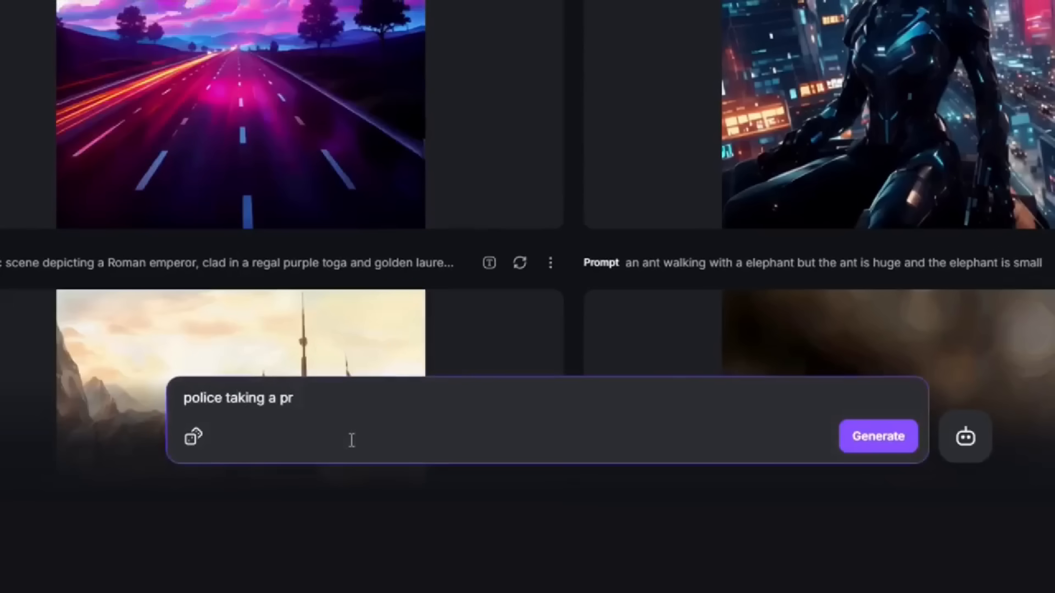
type("isoner to jail")
key("Return")
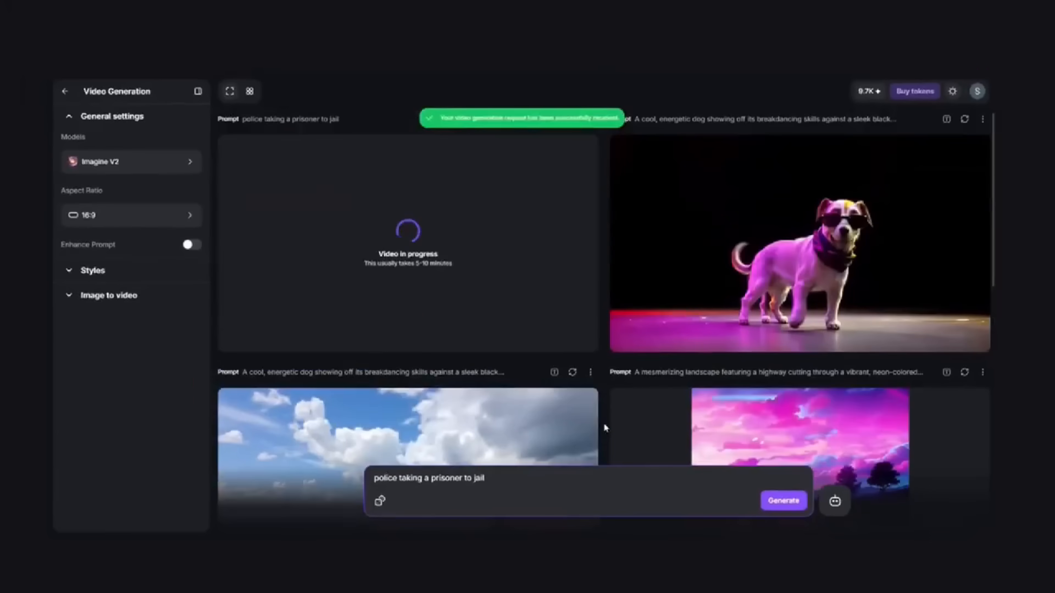